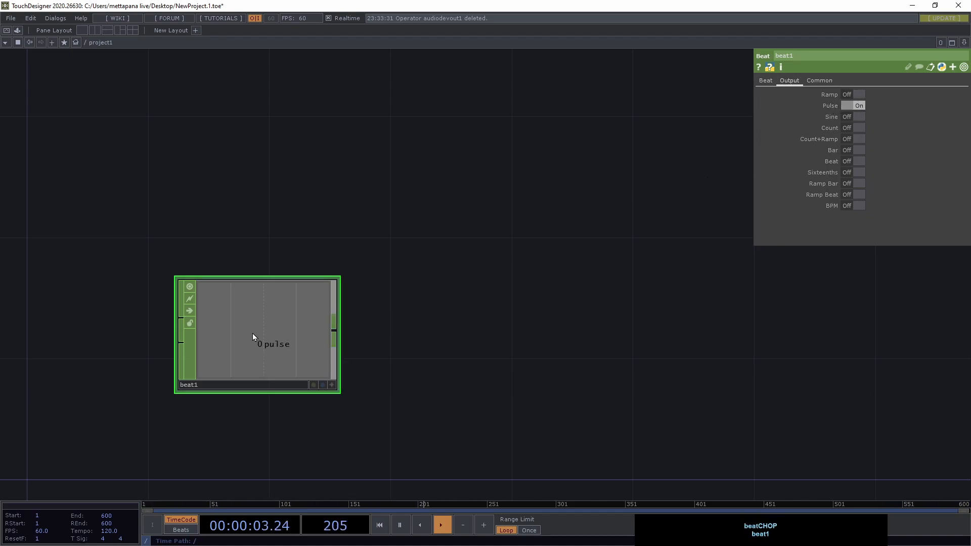
Step: Add a Trigger CHOP above and beside beat1 and wire beat1's output into its input
{"action": "left_click", "coordinate": [766, 81]}
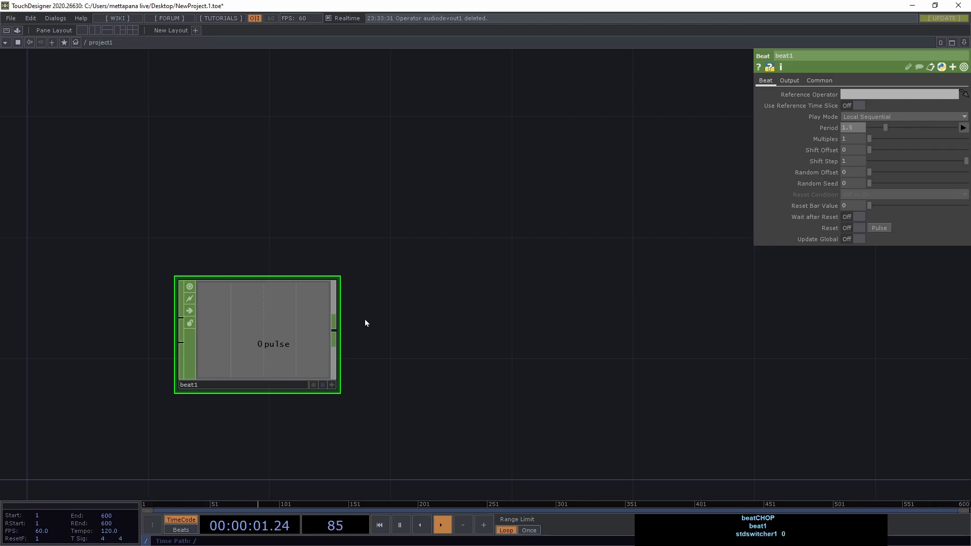
{"action": "key", "text": "Tab"}
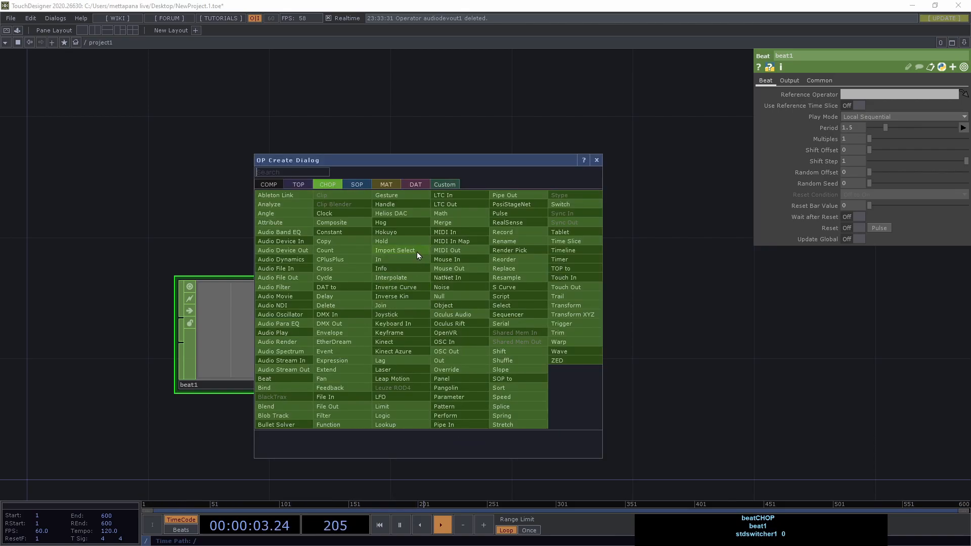
{"action": "type", "text": "tri"}
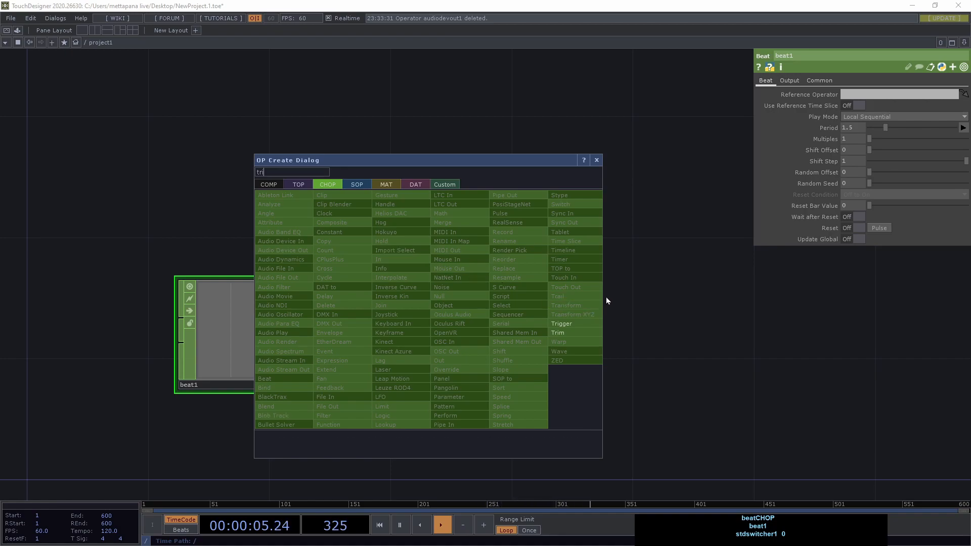
{"action": "left_click", "coordinate": [566, 322]}
{"action": "left_click", "coordinate": [458, 229]}
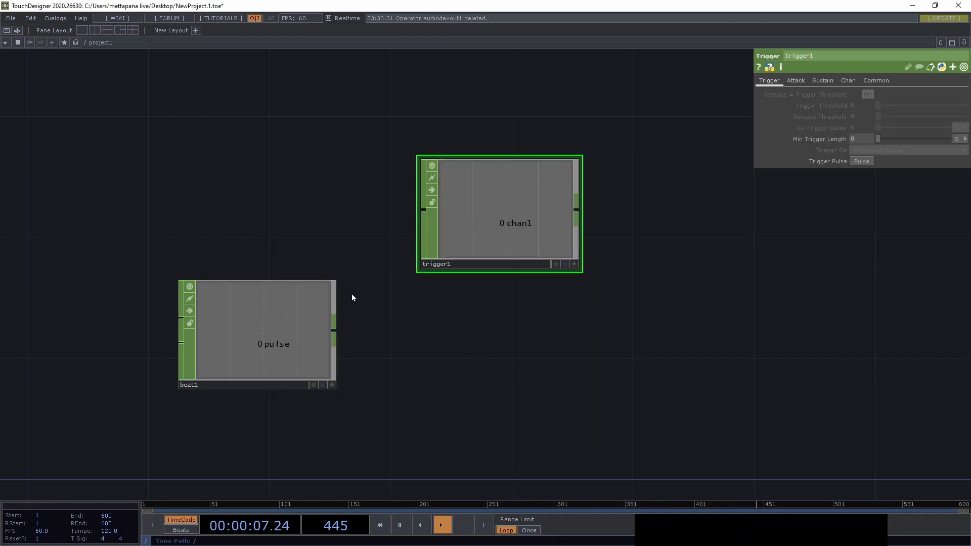
{"action": "left_click", "coordinate": [423, 210]}
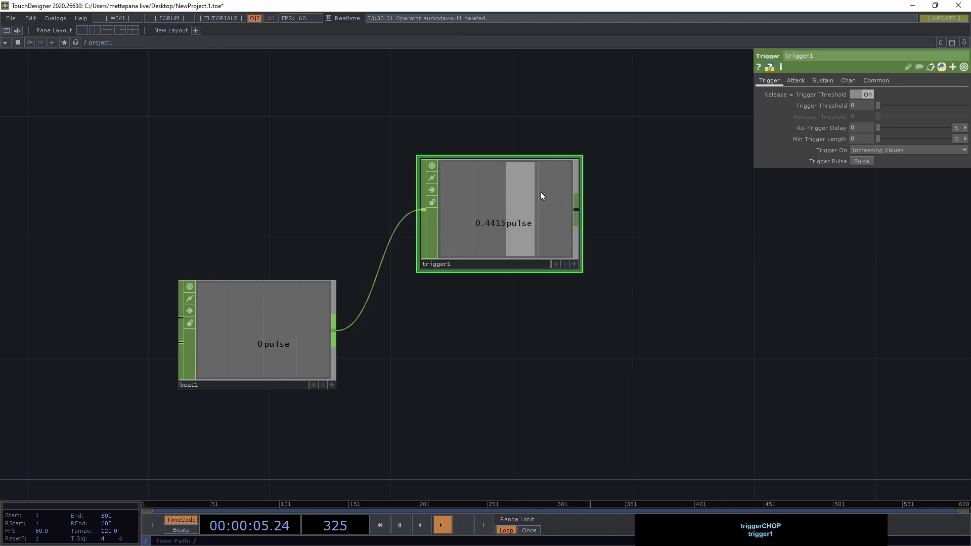
Step: Add a Trail CHOP above trigger1 and wire trigger1's output into its first input to plot the envelope
{"action": "left_click_drag", "start_coordinate": [656, 240], "coordinate": [608, 315]}
{"action": "left_click_drag", "start_coordinate": [577, 280], "coordinate": [559, 278]}
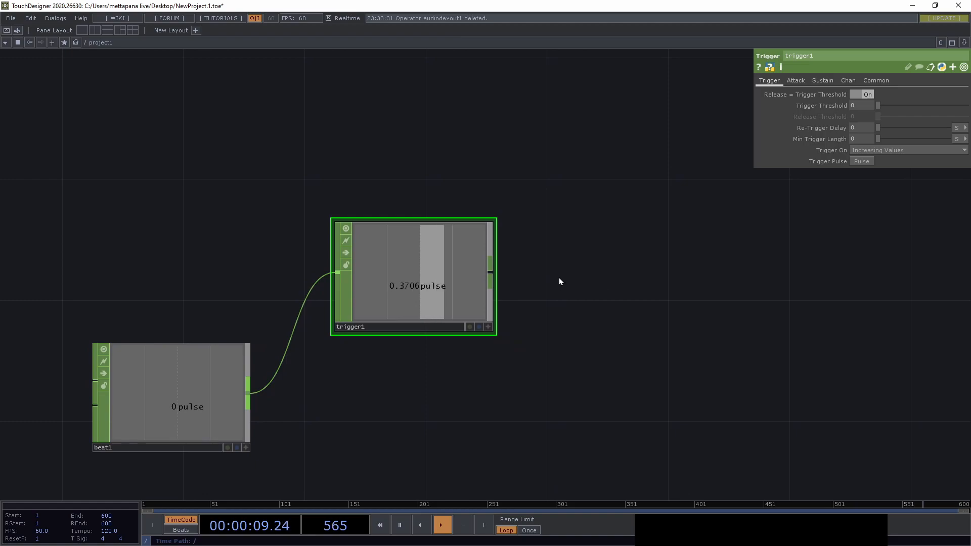
{"action": "key", "text": "Tab"}
{"action": "type", "text": "tri"}
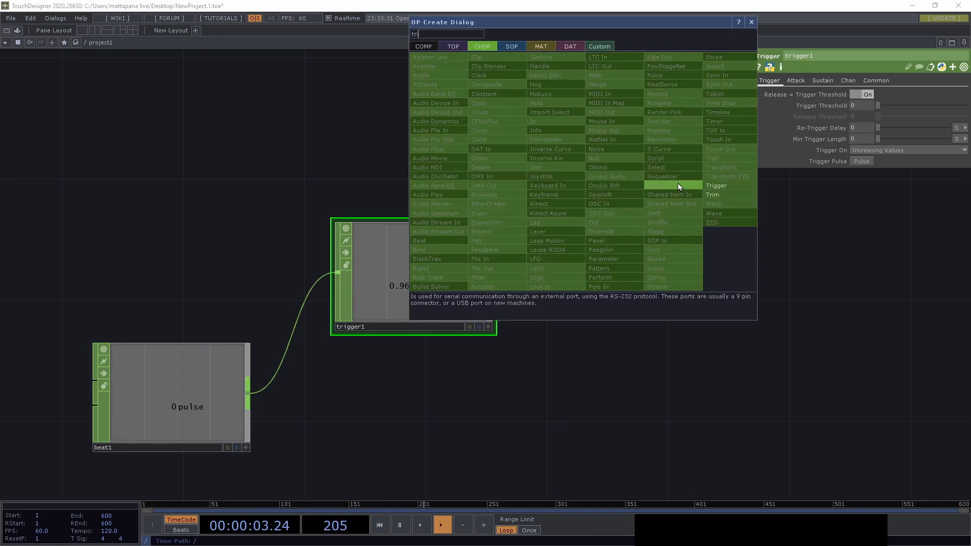
{"action": "key", "text": "BackSpace"}
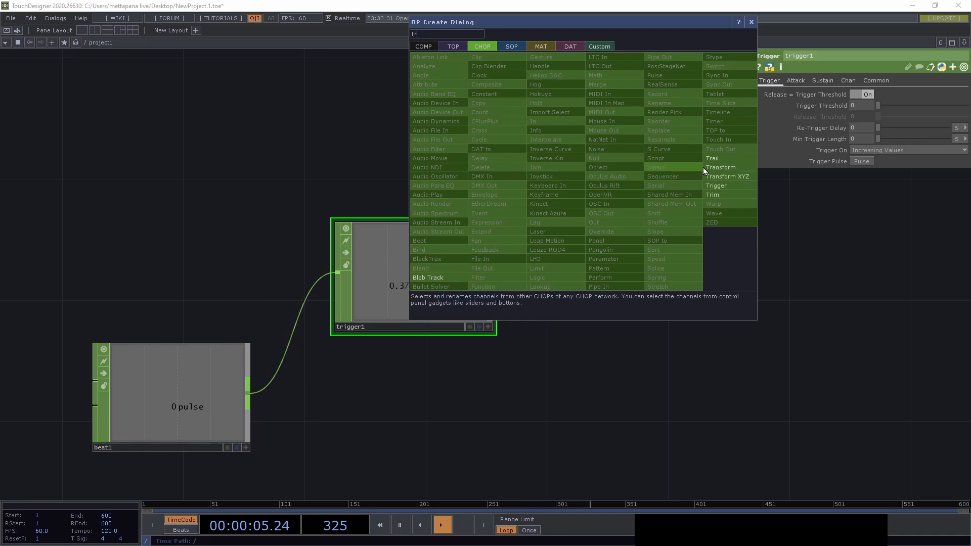
{"action": "left_click", "coordinate": [712, 158]}
{"action": "left_click", "coordinate": [561, 126]}
{"action": "left_click_drag", "start_coordinate": [493, 273], "coordinate": [518, 97]}
{"action": "left_click_drag", "start_coordinate": [704, 206], "coordinate": [582, 248]}
{"action": "scroll", "coordinate": [515, 152], "scroll_direction": "up", "scroll_amount": 3}
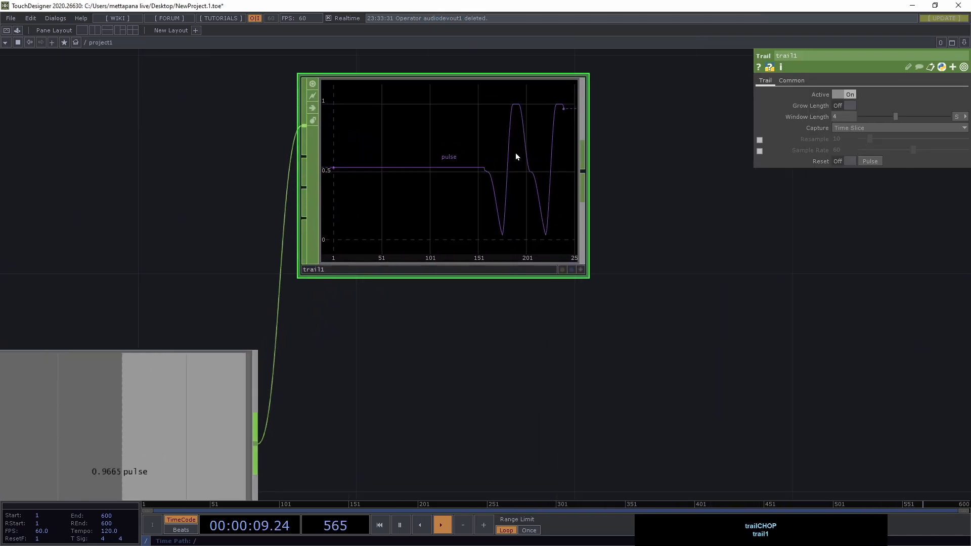
{"action": "left_click_drag", "start_coordinate": [593, 214], "coordinate": [715, 184]}
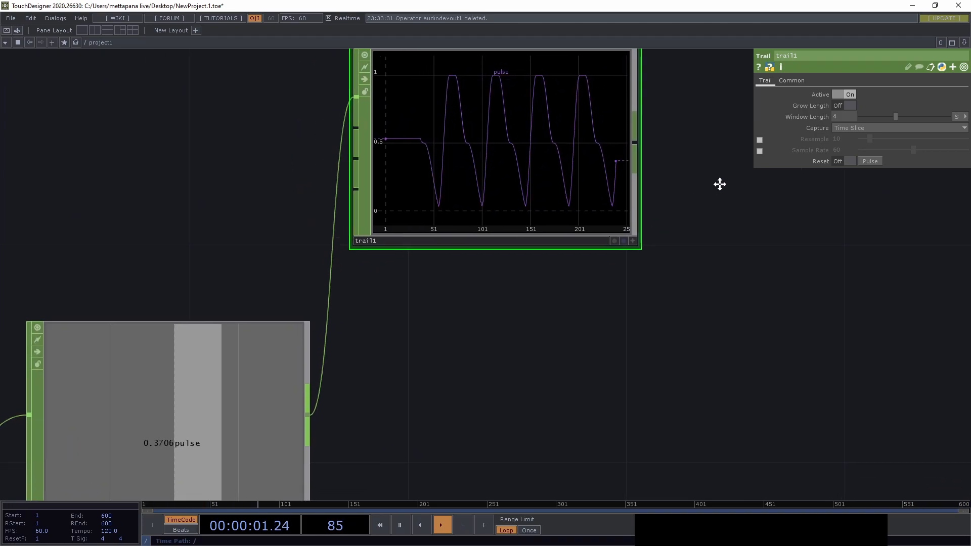
Step: Set trigger1's Attack Length to 0 and Peak Length to 0
{"action": "left_click", "coordinate": [147, 393]}
{"action": "left_click_drag", "start_coordinate": [548, 334], "coordinate": [515, 335]}
{"action": "scroll", "coordinate": [515, 335], "scroll_direction": "down", "scroll_amount": 3}
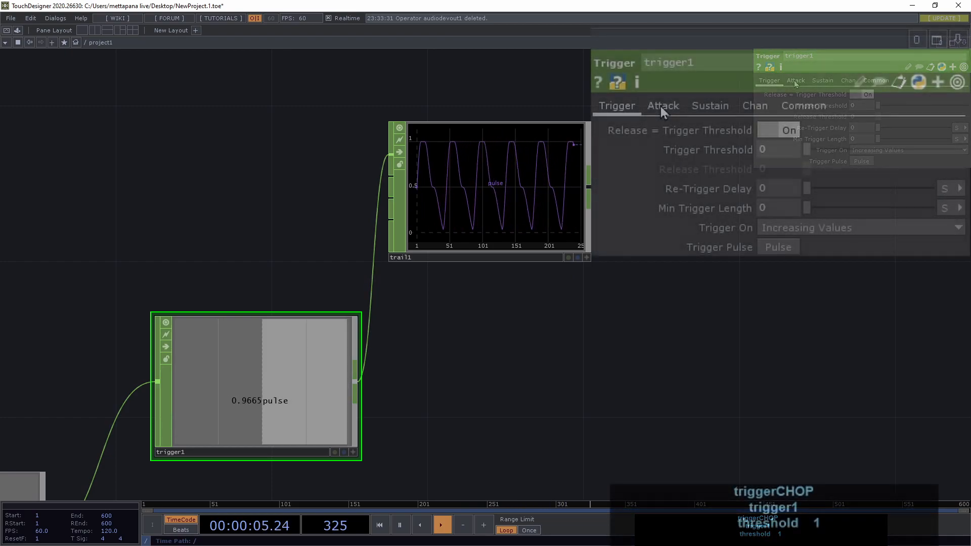
{"action": "left_click", "coordinate": [795, 82]}
{"action": "left_click_drag", "start_coordinate": [877, 105], "coordinate": [881, 103]}
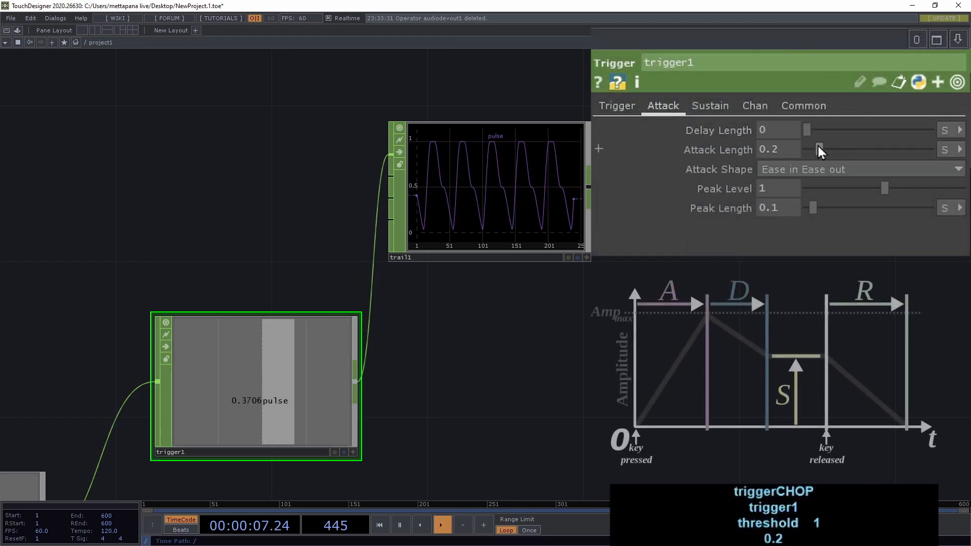
{"action": "left_click_drag", "start_coordinate": [817, 144], "coordinate": [808, 149]}
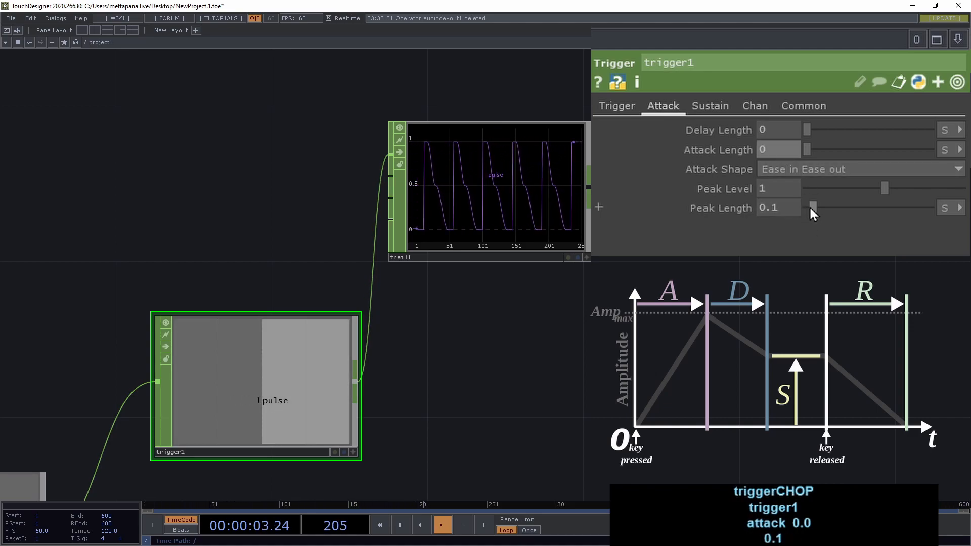
{"action": "left_click_drag", "start_coordinate": [809, 205], "coordinate": [800, 207]}
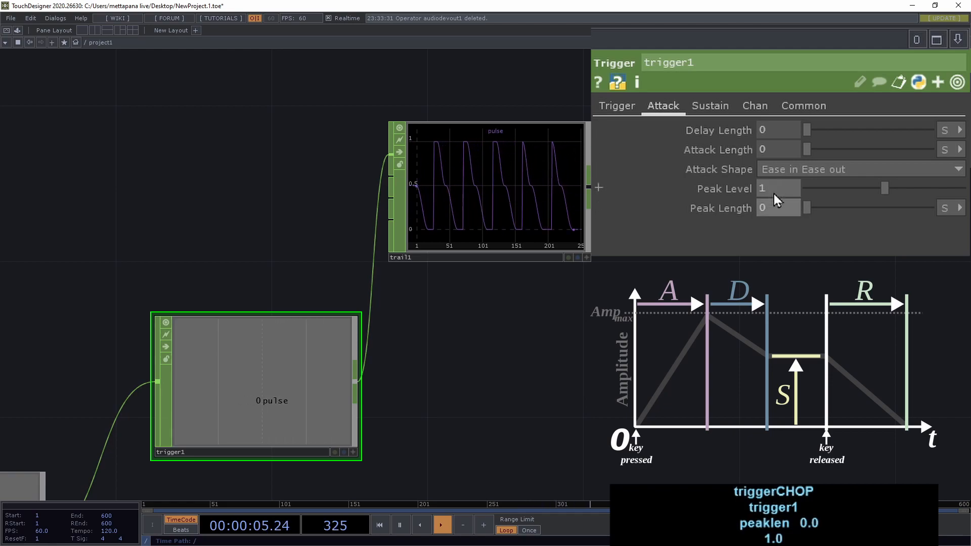
Step: Shape trigger1's envelope tail with Sustain Level 0, Release Length 1.83 and Decay Length 0.43
{"action": "left_click", "coordinate": [710, 106]}
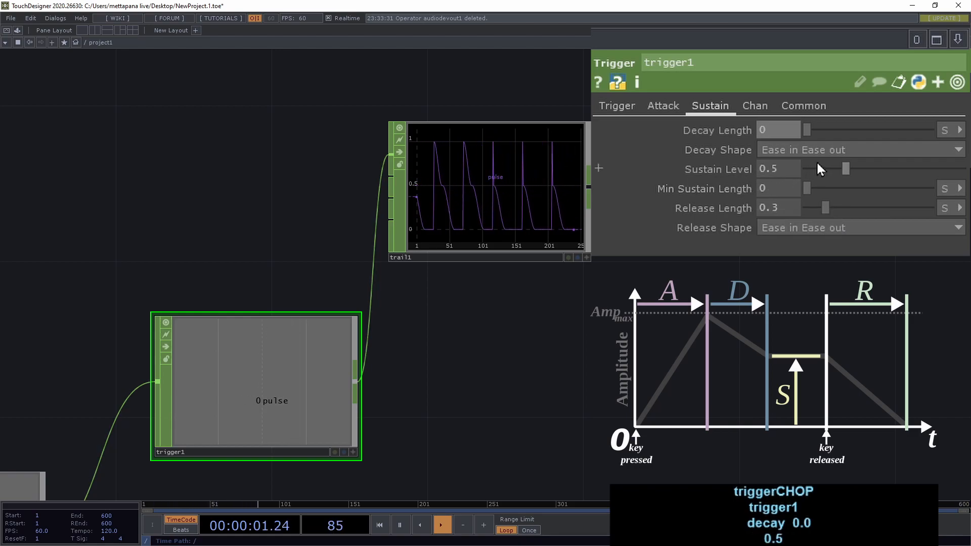
{"action": "left_click_drag", "start_coordinate": [847, 164], "coordinate": [747, 175]}
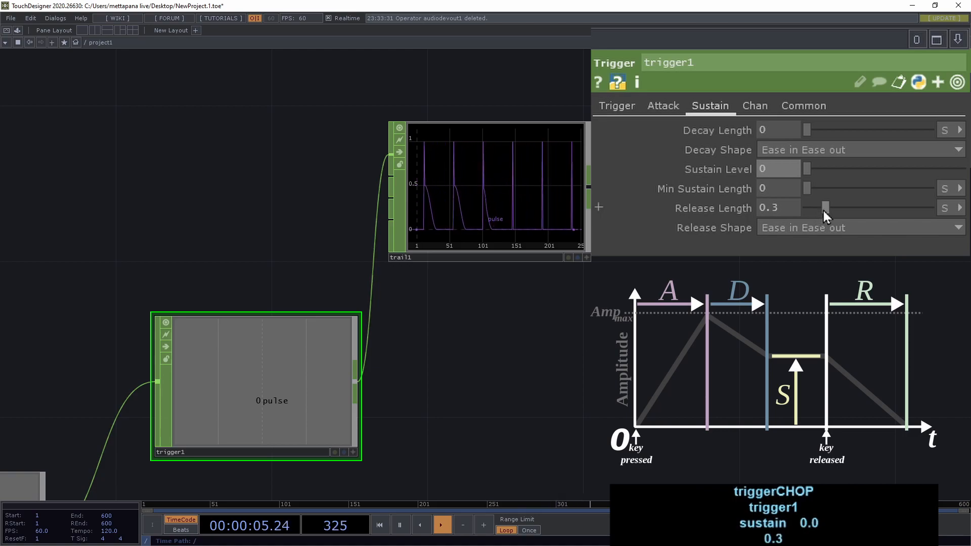
{"action": "left_click_drag", "start_coordinate": [824, 208], "coordinate": [919, 208]}
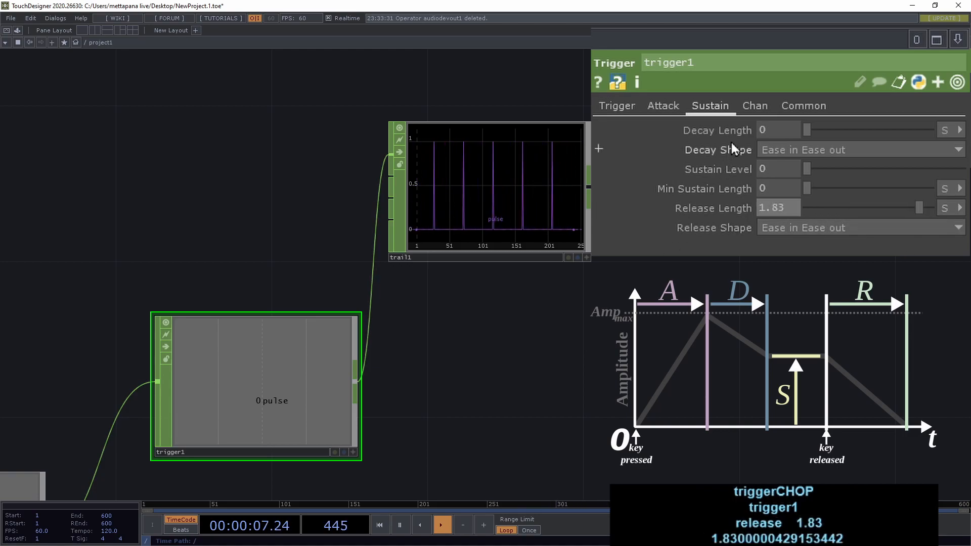
{"action": "left_click_drag", "start_coordinate": [773, 130], "coordinate": [788, 130]}
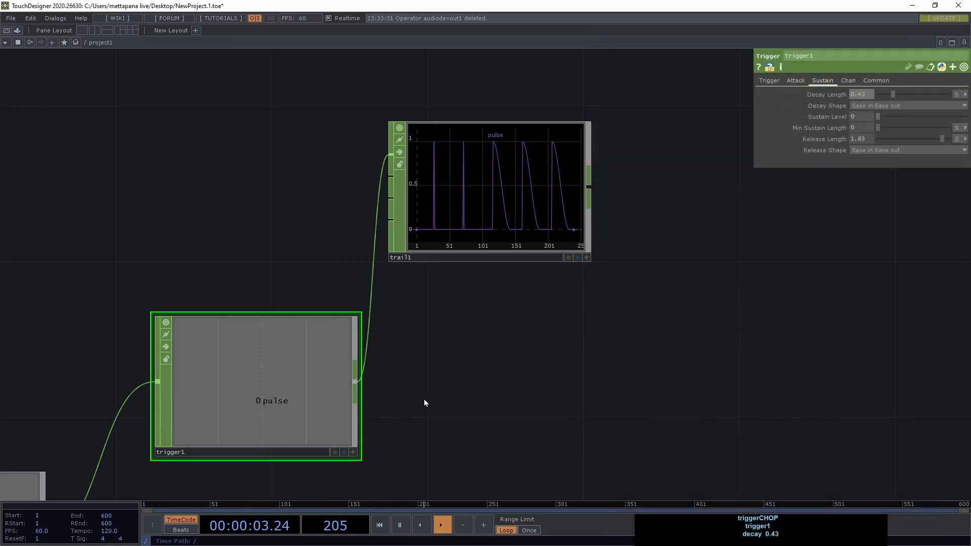
Step: Add an Audio Oscillator CHOP beside trigger1, below the trail node
{"action": "key", "text": "Tab"}
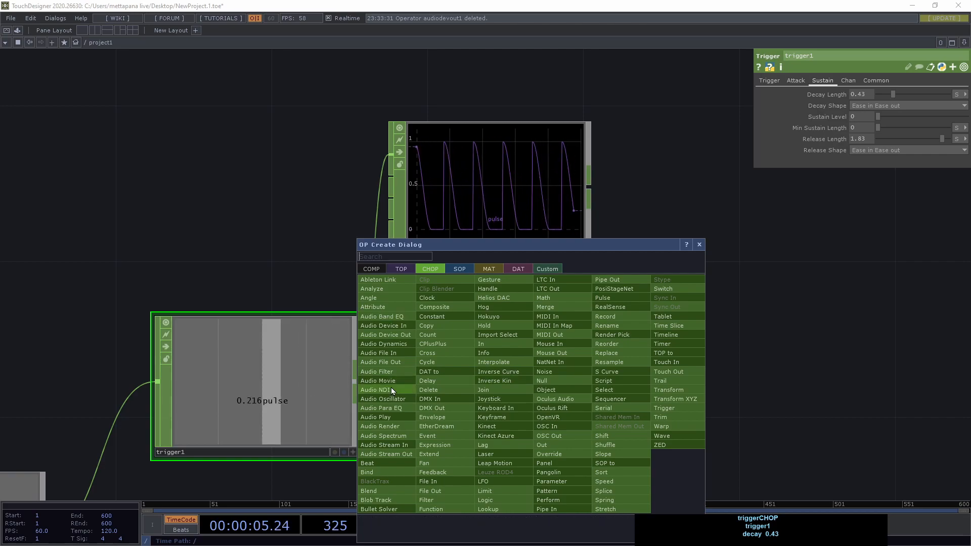
{"action": "left_click", "coordinate": [396, 399]}
{"action": "left_click", "coordinate": [526, 389]}
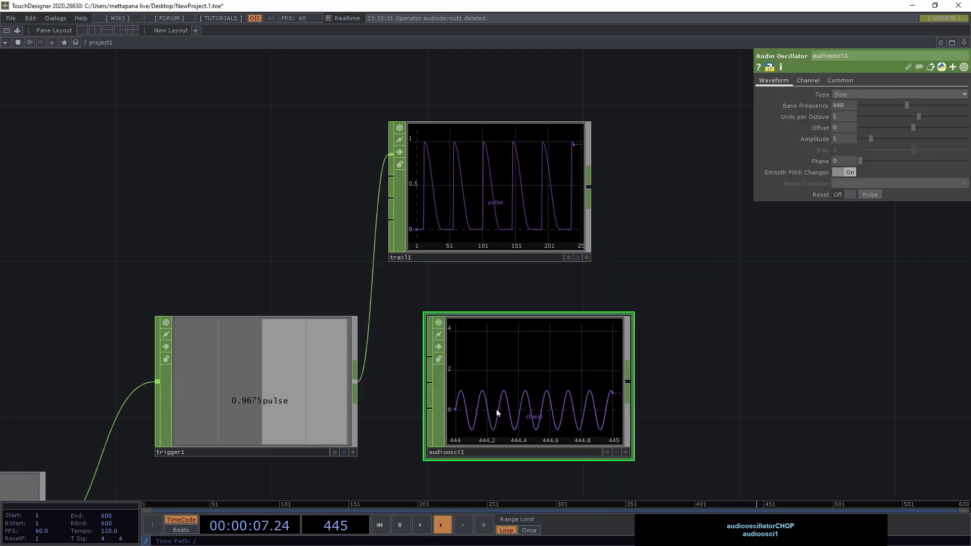
{"action": "left_click_drag", "start_coordinate": [355, 383], "coordinate": [428, 410]}
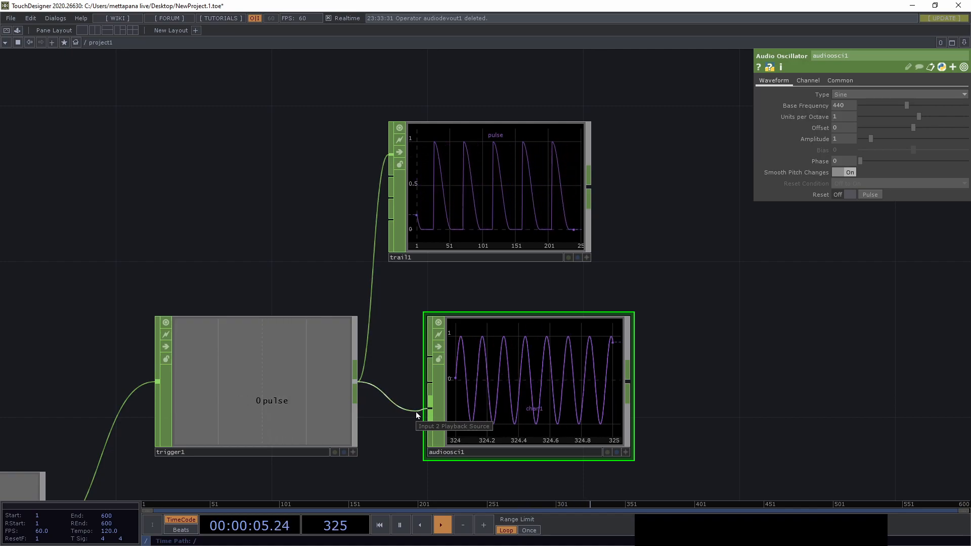
{"action": "left_click", "coordinate": [416, 411]}
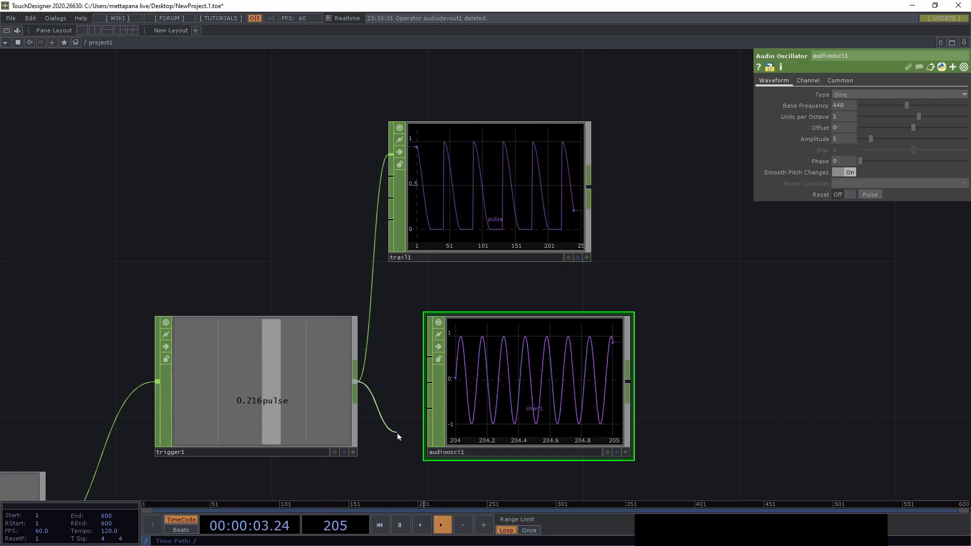
{"action": "left_click", "coordinate": [404, 433]}
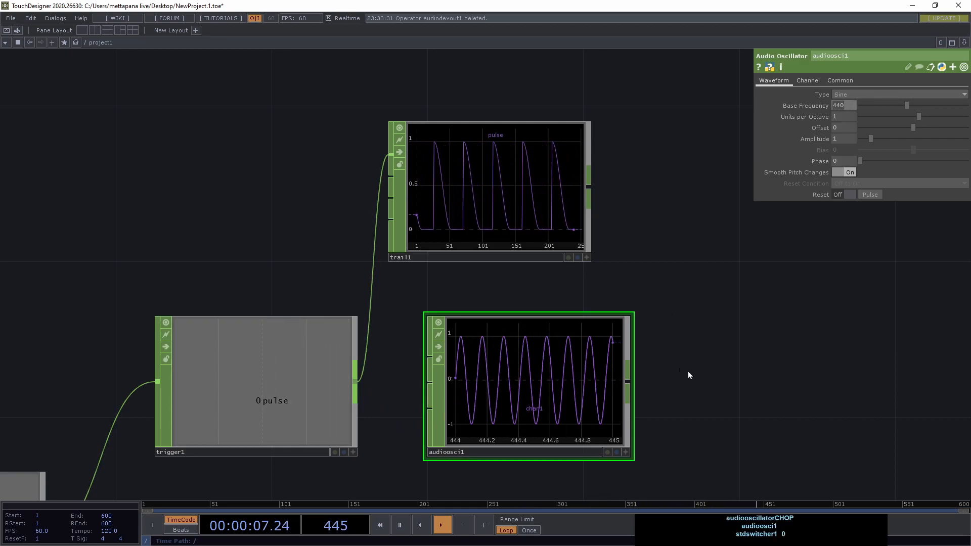
Step: Add an Audio Device Out CHOP beside audioosci1 and wire the oscillator's output into its first input
{"action": "key", "text": "Tab"}
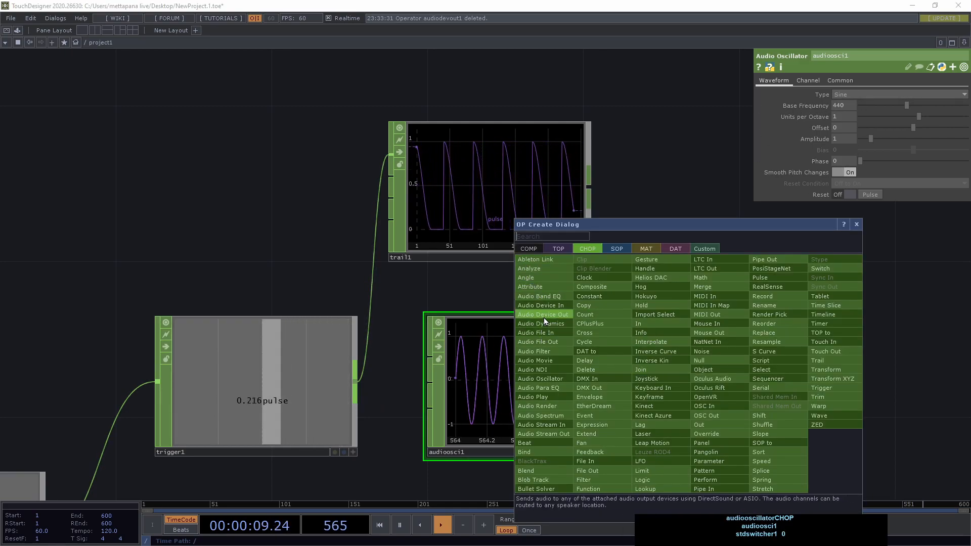
{"action": "left_click", "coordinate": [542, 334]}
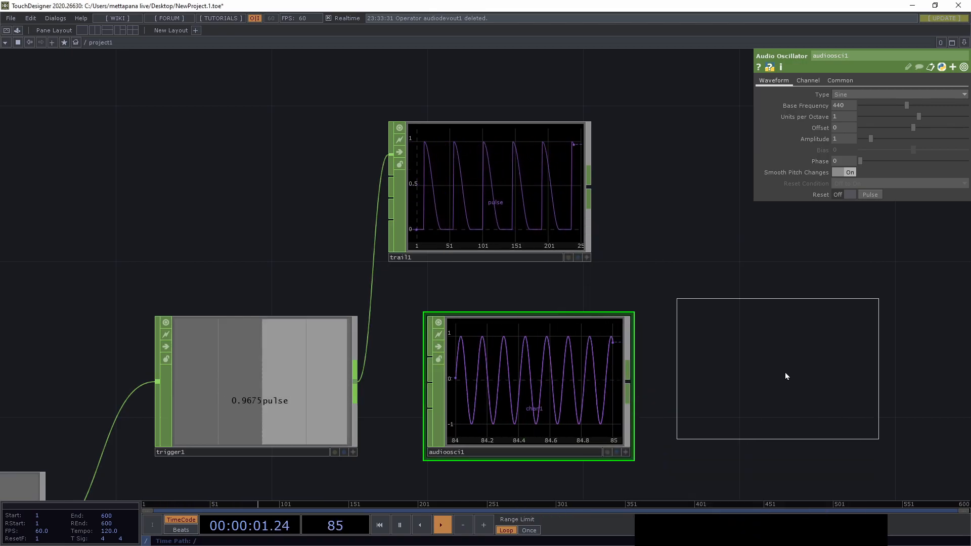
{"action": "left_click", "coordinate": [804, 384]}
{"action": "left_click_drag", "start_coordinate": [628, 380], "coordinate": [692, 372]}
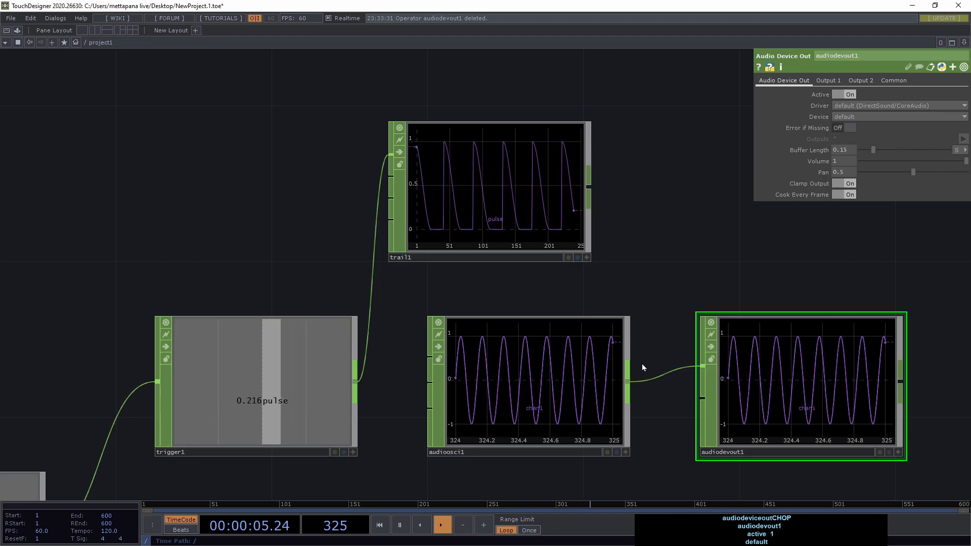
Step: Lower audioosci1's Base Frequency to 135 and wire trigger1's output into its Playback Source input
{"action": "left_click", "coordinate": [621, 335]}
{"action": "left_click_drag", "start_coordinate": [906, 105], "coordinate": [873, 108]}
{"action": "left_click_drag", "start_coordinate": [356, 381], "coordinate": [424, 408]}
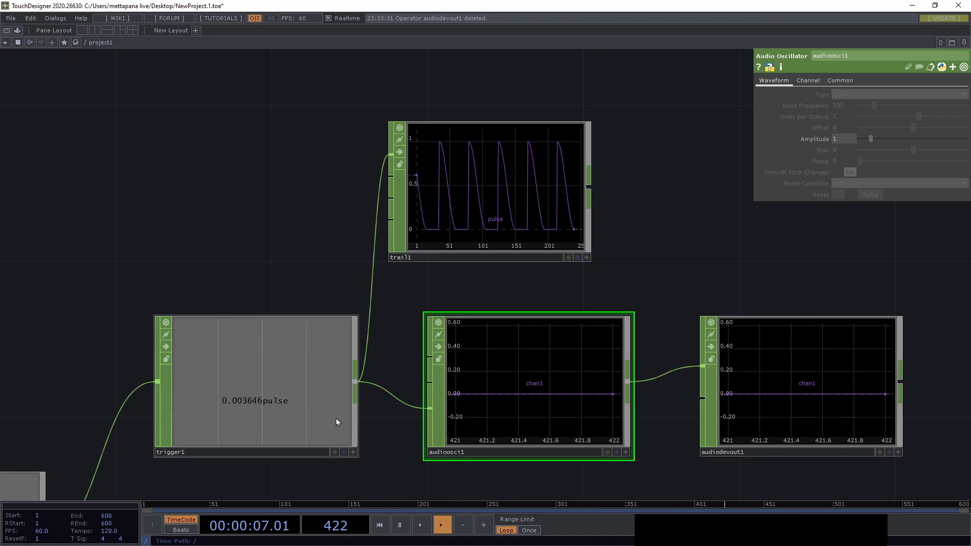
Step: Lower the Volume of audiodevout1 to 0.062
{"action": "left_click", "coordinate": [800, 348]}
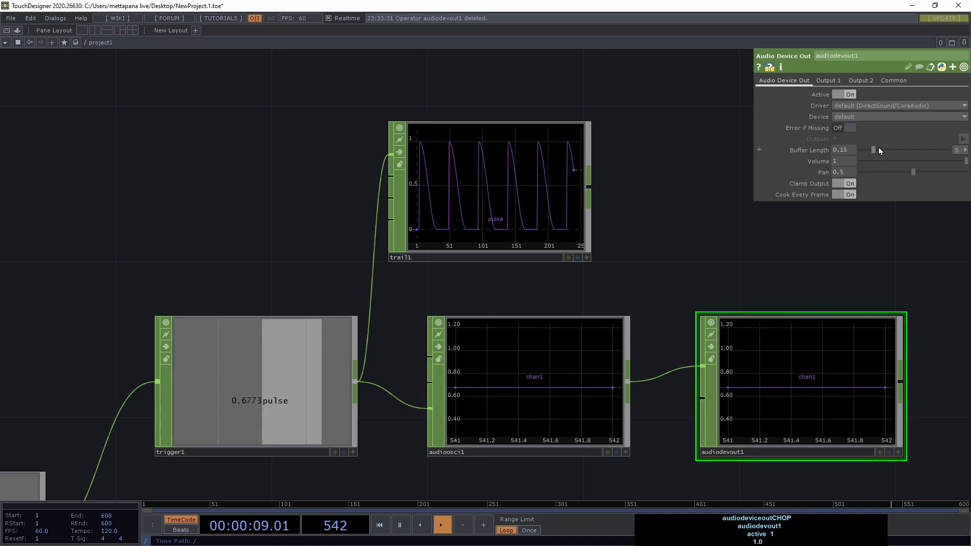
{"action": "left_click_drag", "start_coordinate": [883, 165], "coordinate": [868, 166]}
Step: Add a Count CHOP, wire beat1's output into its first input, and align it below audioosci1
{"action": "left_click_drag", "start_coordinate": [711, 258], "coordinate": [592, 159]}
{"action": "scroll", "coordinate": [568, 270], "scroll_direction": "down", "scroll_amount": 3}
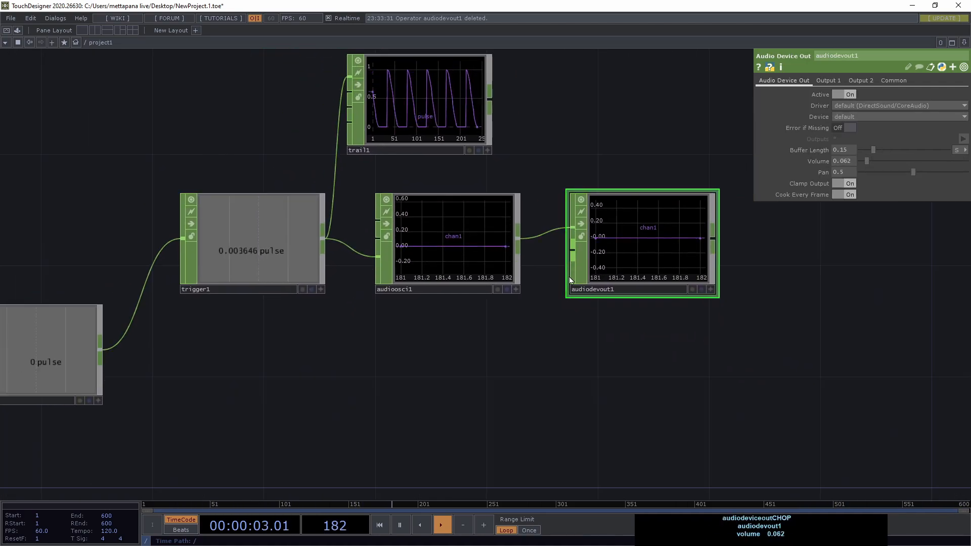
{"action": "key", "text": "Tab"}
{"action": "type", "text": "coun"}
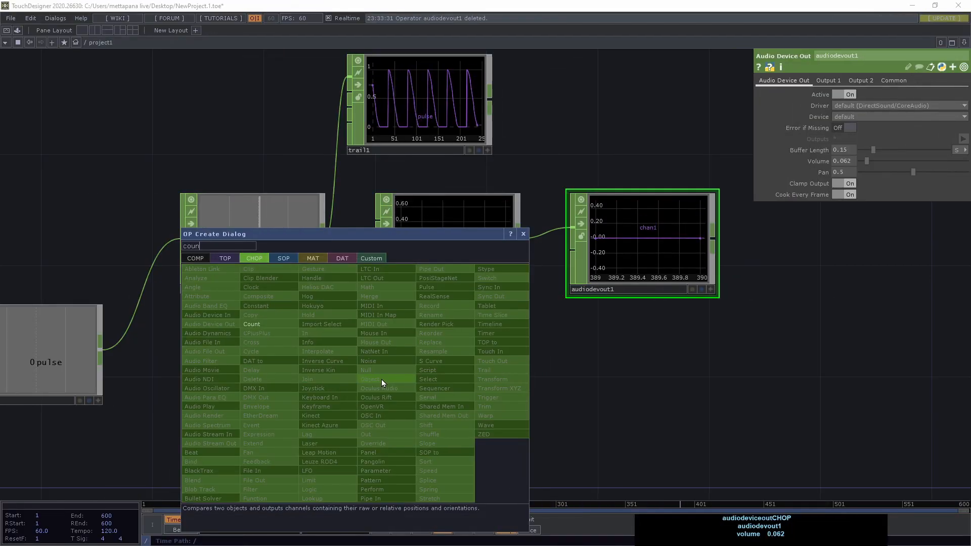
{"action": "left_click", "coordinate": [287, 326]}
{"action": "left_click", "coordinate": [419, 404]}
{"action": "left_click_drag", "start_coordinate": [100, 349], "coordinate": [341, 388]}
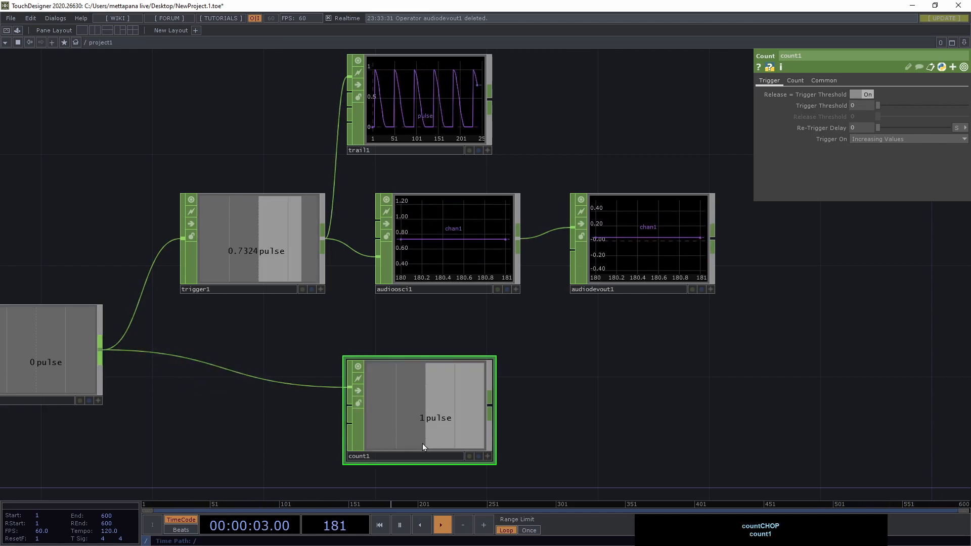
{"action": "left_click_drag", "start_coordinate": [461, 423], "coordinate": [489, 395]}
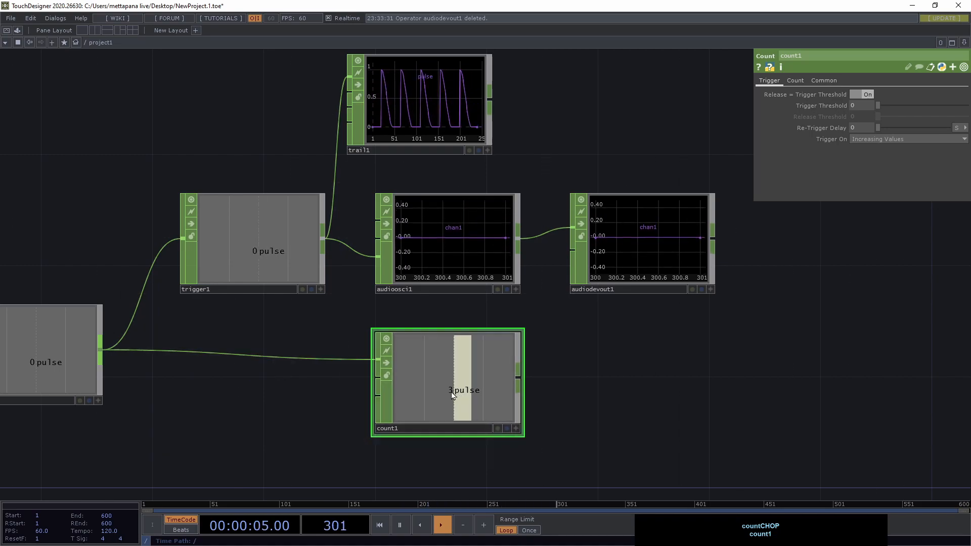
{"action": "scroll", "coordinate": [465, 405], "scroll_direction": "up", "scroll_amount": 5}
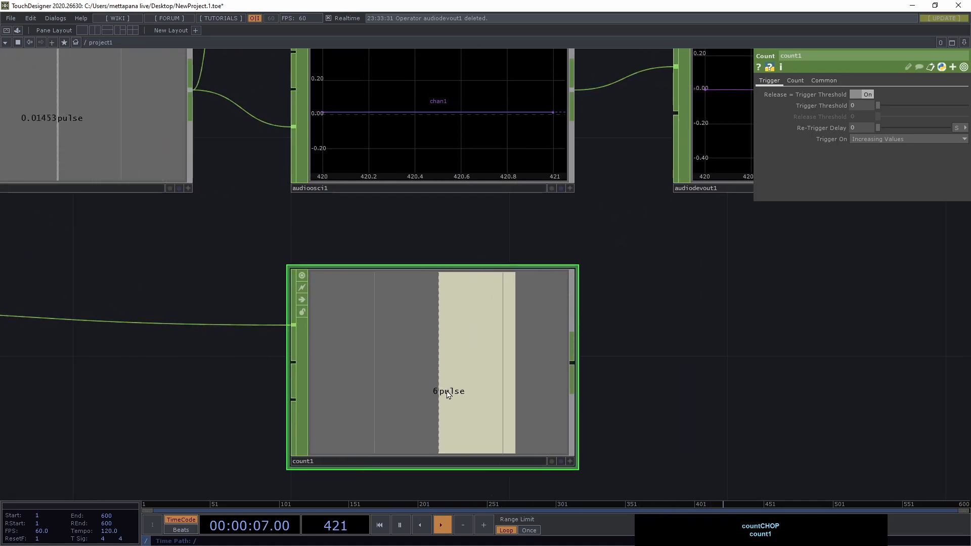
{"action": "scroll", "coordinate": [458, 412], "scroll_direction": "down", "scroll_amount": 3}
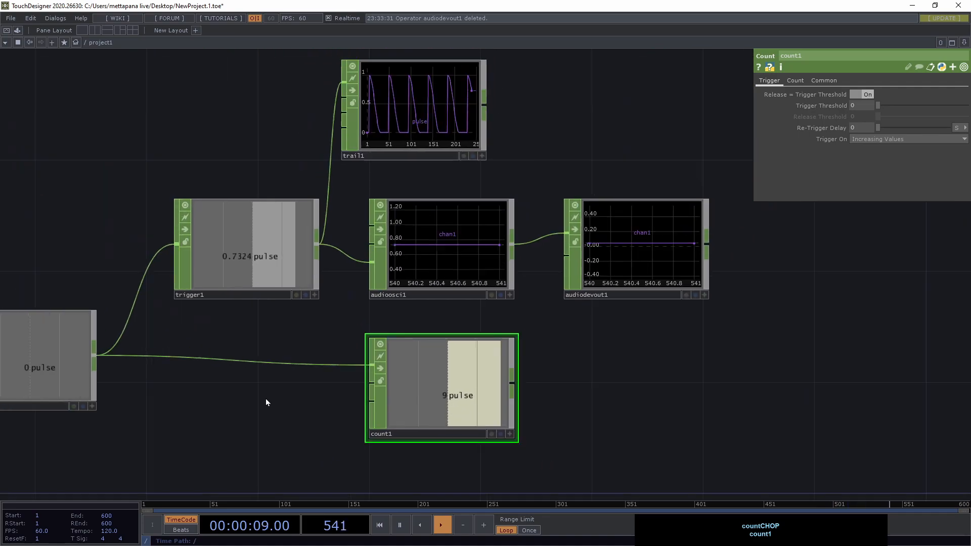
{"action": "scroll", "coordinate": [526, 406], "scroll_direction": "up", "scroll_amount": 3}
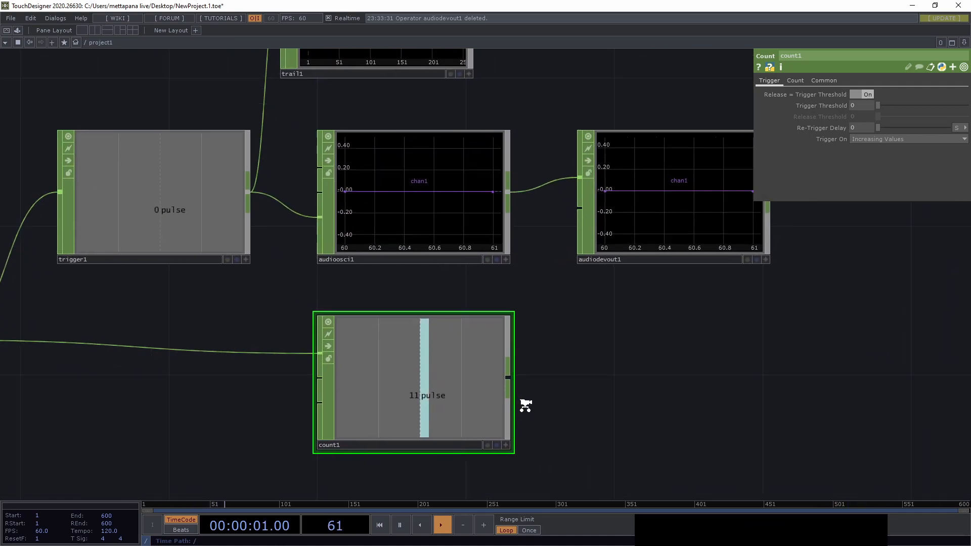
Step: Add a Null CHOP after count1, connected to its output
{"action": "left_click_drag", "start_coordinate": [586, 384], "coordinate": [388, 419]}
{"action": "right_click", "coordinate": [314, 414]}
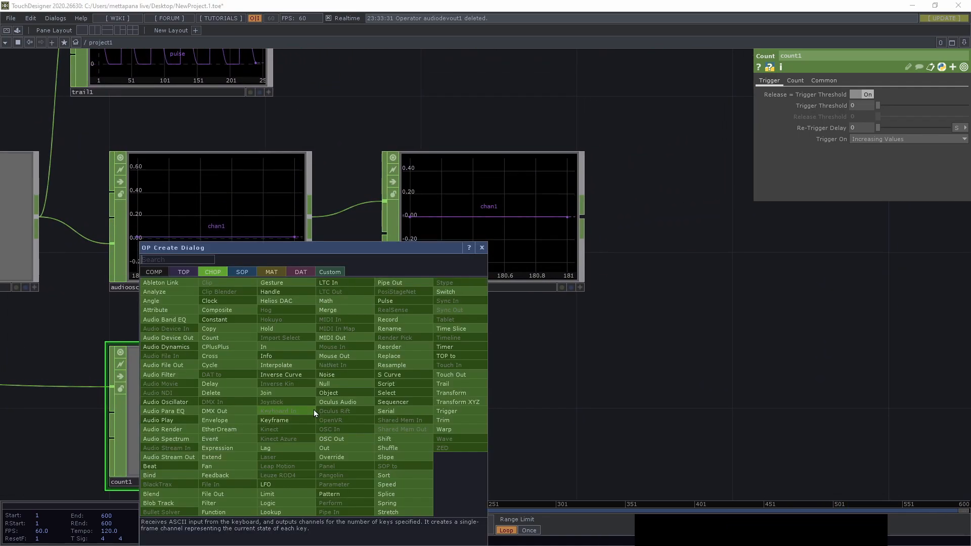
{"action": "type", "text": "nu"}
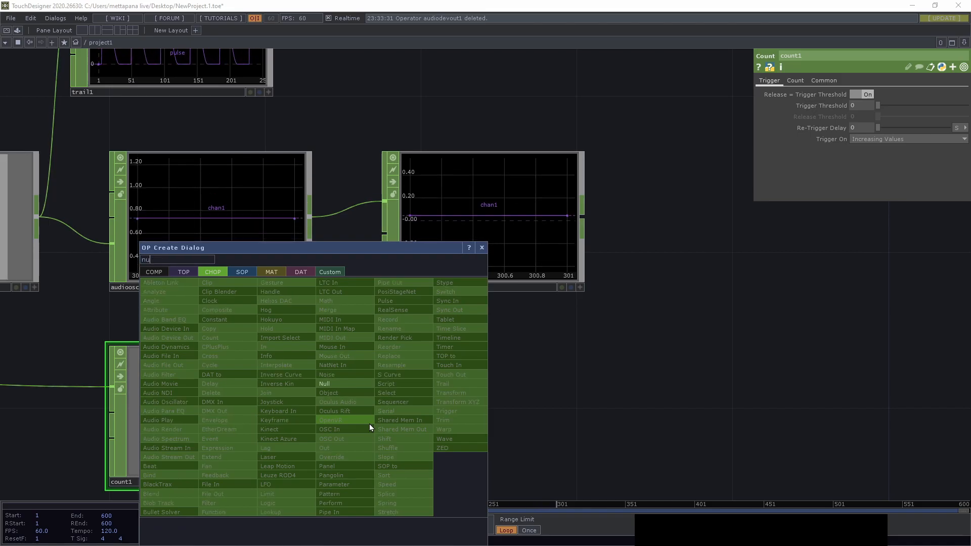
{"action": "left_click", "coordinate": [333, 385]}
{"action": "left_click", "coordinate": [481, 413]}
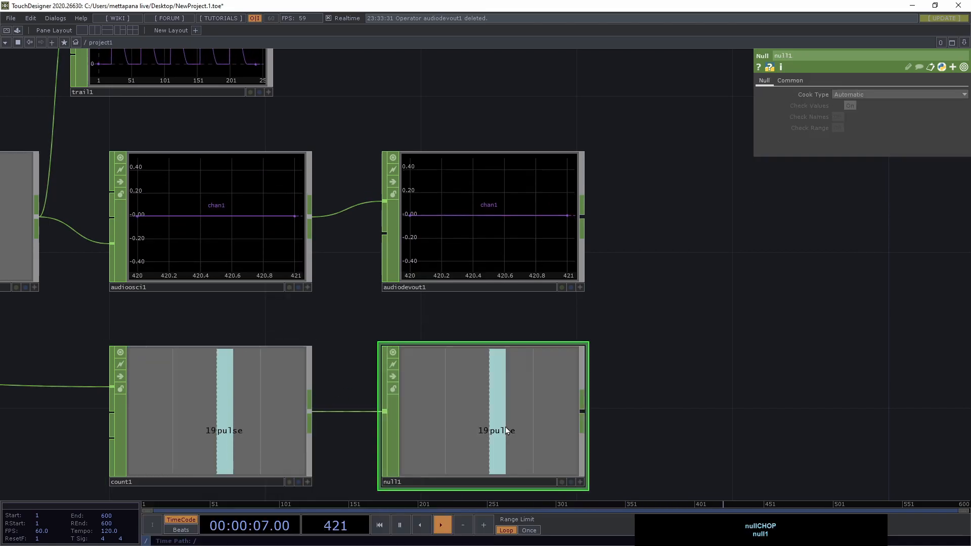
Step: Add a Noise TOP in the empty network area to the right of the audio operators
{"action": "scroll", "coordinate": [506, 428], "scroll_direction": "down", "scroll_amount": 3}
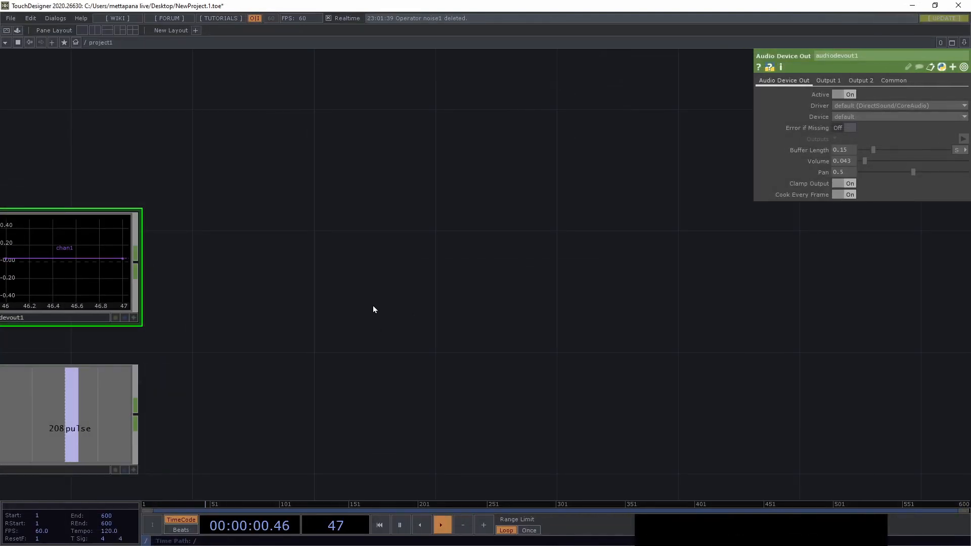
{"action": "key", "text": "Tab"}
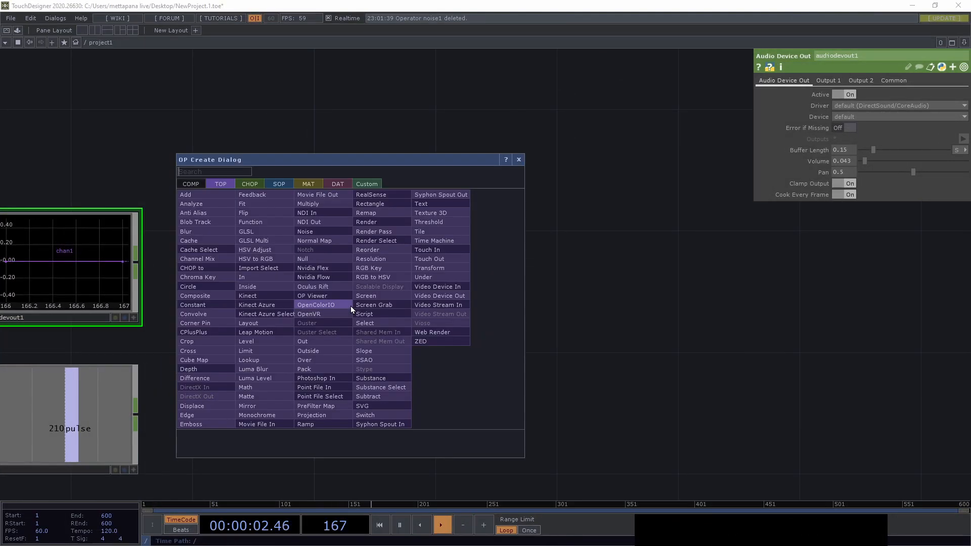
{"action": "type", "text": "noise"}
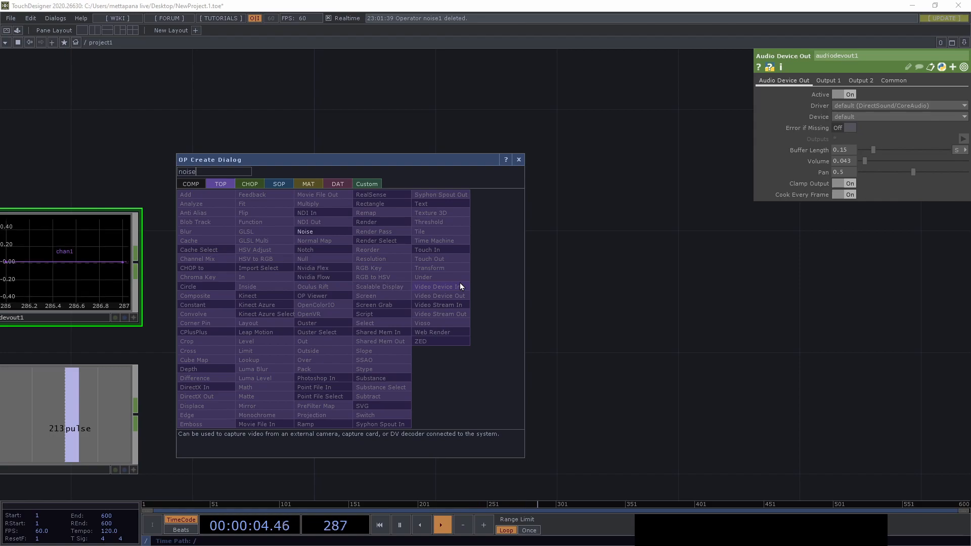
{"action": "left_click", "coordinate": [329, 233]}
{"action": "left_click", "coordinate": [415, 264]}
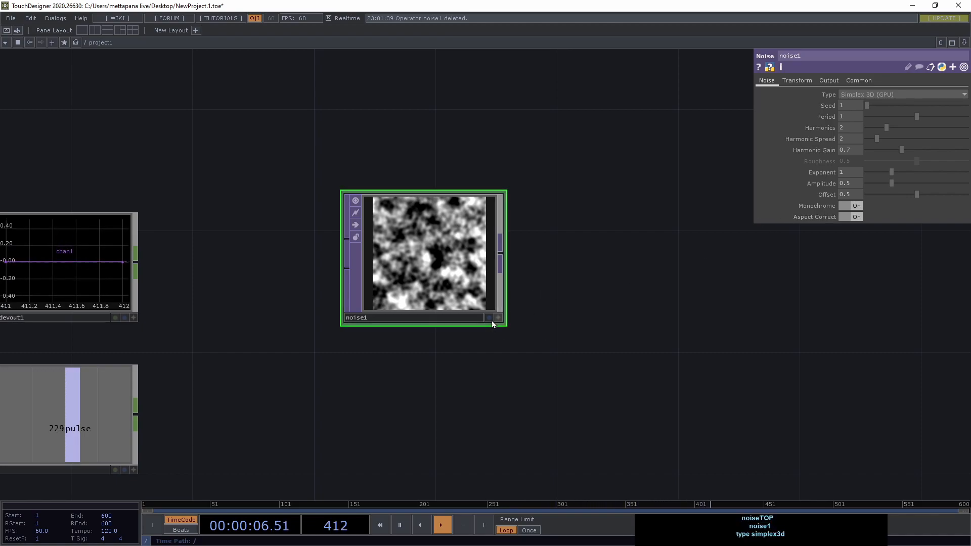
Step: Make noise1's viewer active, display its pixels as 3D points, and orbit the point view
{"action": "scroll", "coordinate": [497, 324], "scroll_direction": "up", "scroll_amount": 5}
{"action": "left_click_drag", "start_coordinate": [542, 301], "coordinate": [614, 379]}
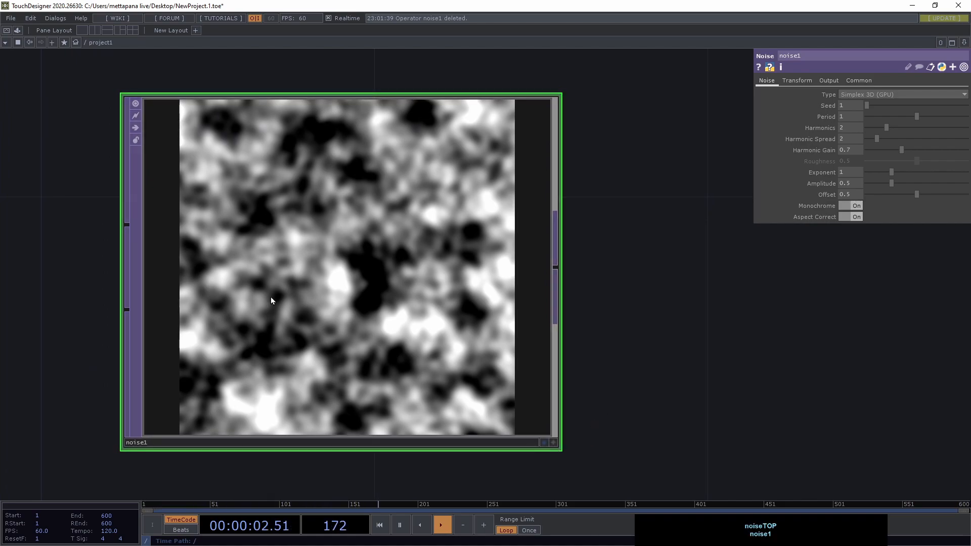
{"action": "left_click", "coordinate": [554, 443]}
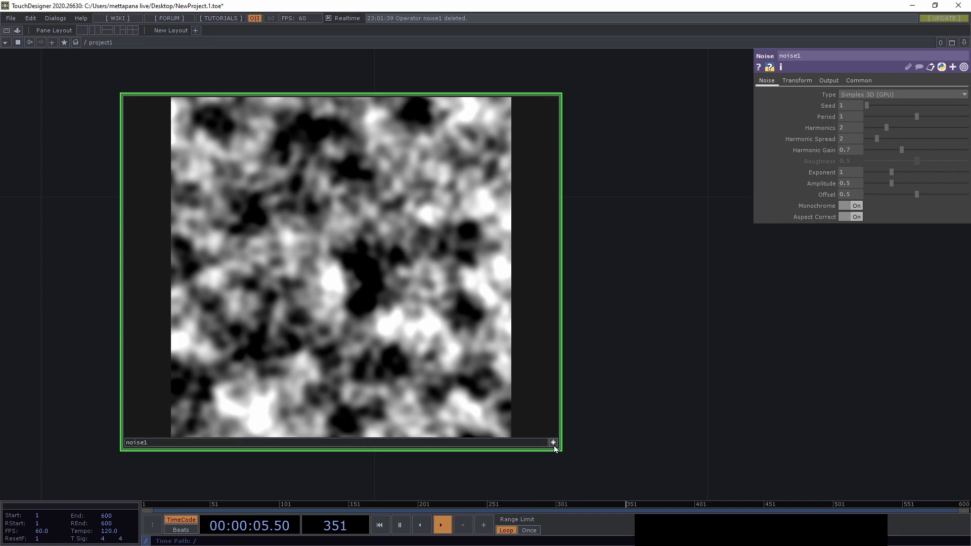
{"action": "right_click", "coordinate": [373, 247]}
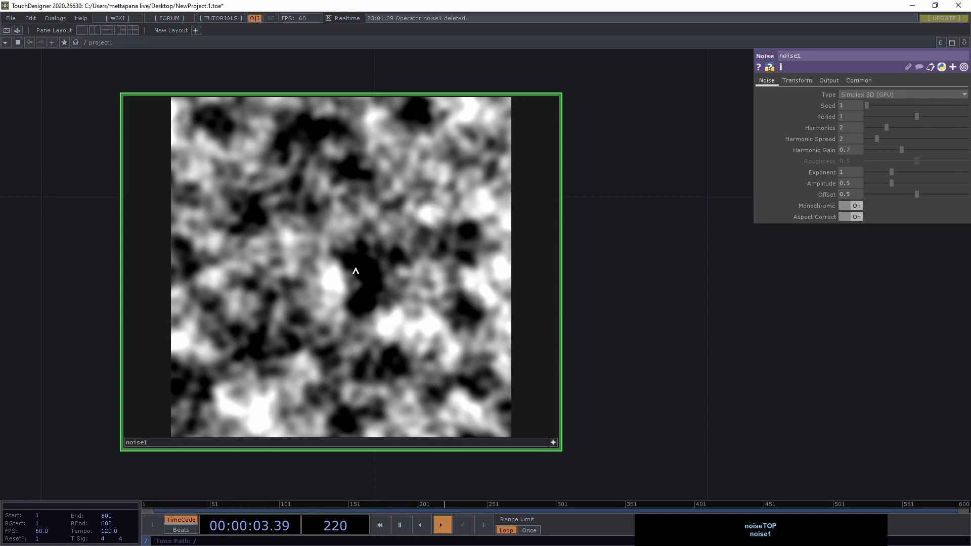
{"action": "key", "text": "p"}
{"action": "left_click_drag", "start_coordinate": [394, 247], "coordinate": [347, 274]}
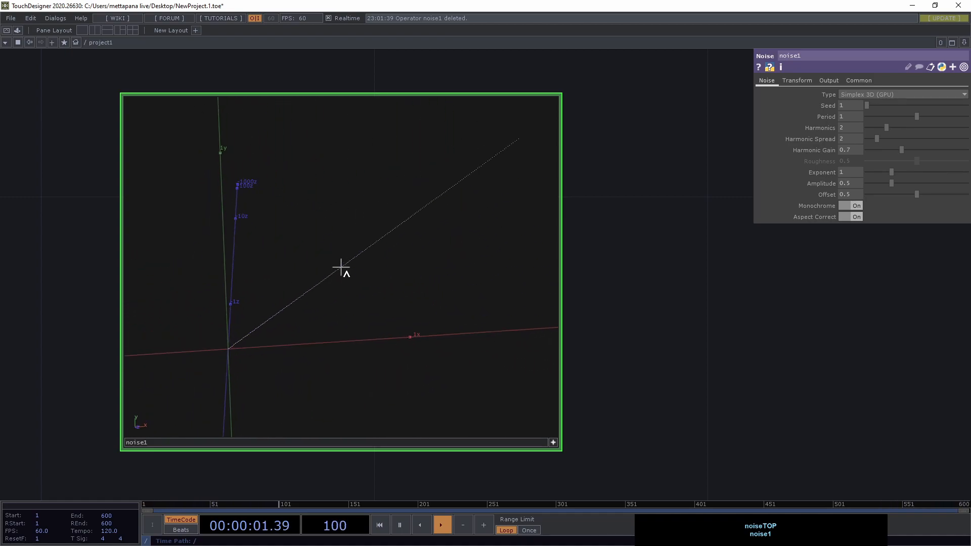
{"action": "left_click_drag", "start_coordinate": [265, 349], "coordinate": [360, 266]}
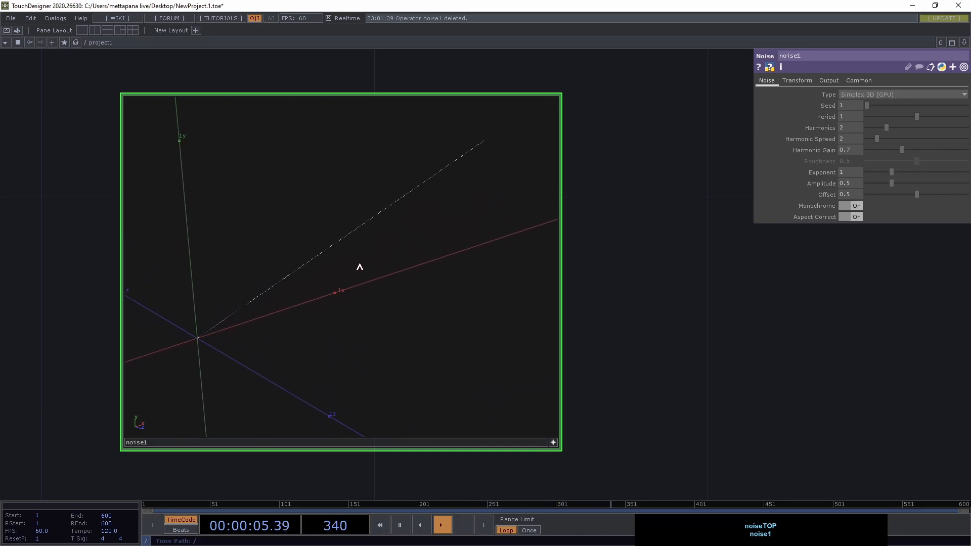
Step: Turn off Monochrome on noise1 and raise its Period to 1.87, checking the shape of the point cloud
{"action": "left_click", "coordinate": [854, 206]}
{"action": "left_click_drag", "start_coordinate": [529, 310], "coordinate": [427, 221]}
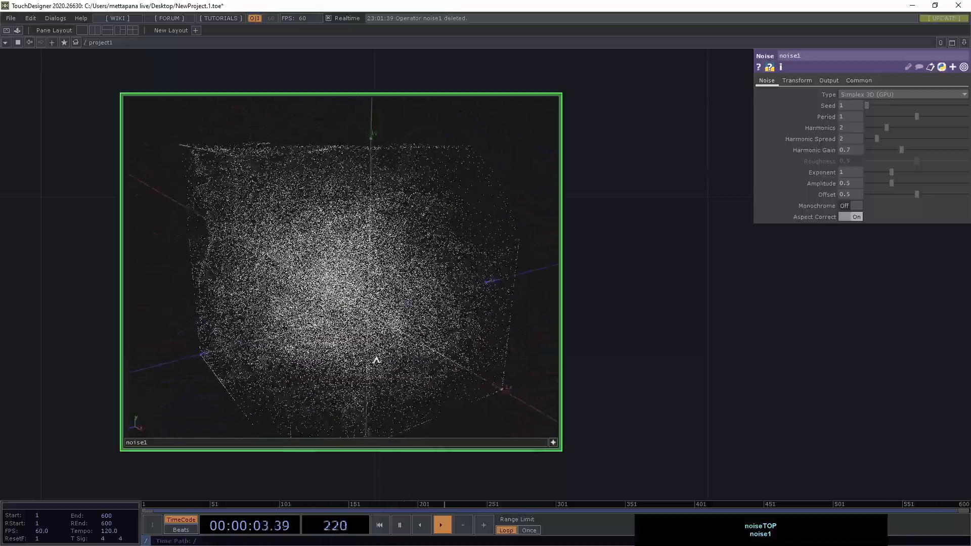
{"action": "left_click_drag", "start_coordinate": [376, 360], "coordinate": [382, 335]}
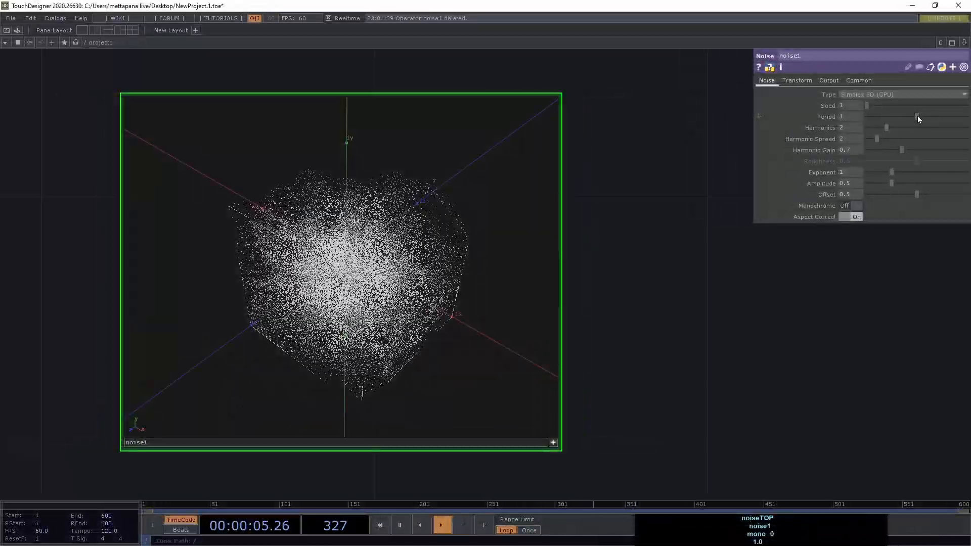
{"action": "left_click_drag", "start_coordinate": [918, 116], "coordinate": [874, 112]}
{"action": "middle_click", "coordinate": [858, 116]}
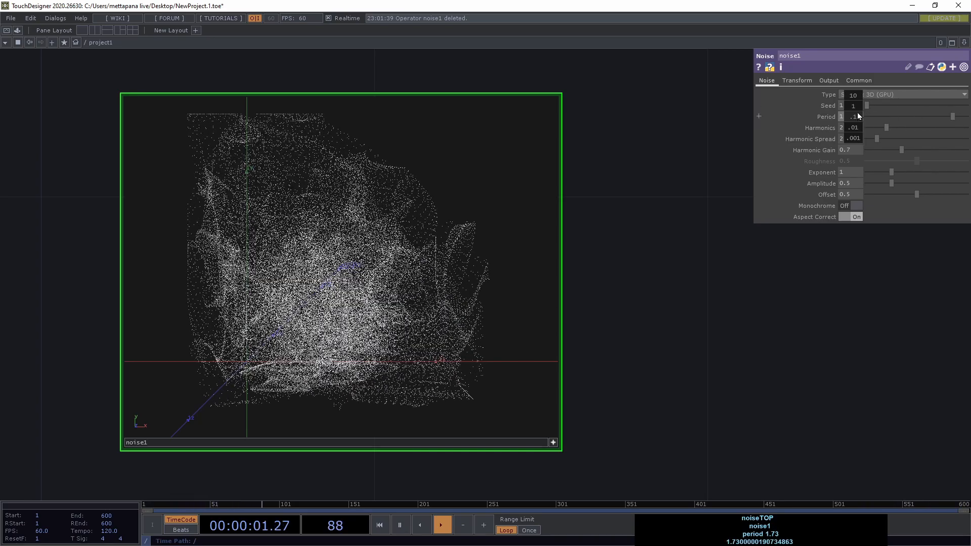
{"action": "mouse_move", "coordinate": [858, 107]}
{"action": "middle_mouse_down"}
{"action": "mouse_move", "coordinate": [921, 108]}
{"action": "mouse_move", "coordinate": [865, 107]}
{"action": "middle_mouse_up"}
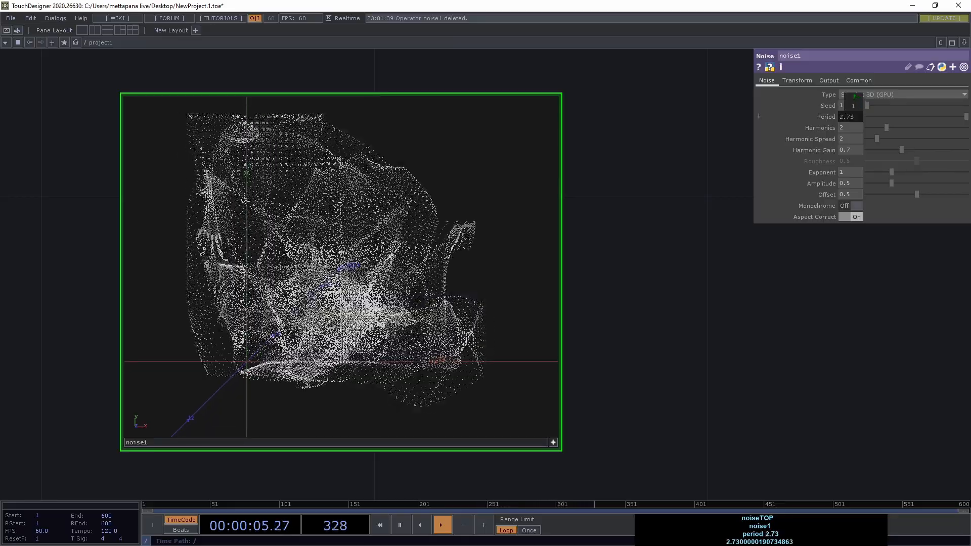
{"action": "left_click_drag", "start_coordinate": [883, 117], "coordinate": [965, 131]}
Step: Add a Null TOP beside noise1, wire noise1's output into it, and align it level with noise1
{"action": "scroll", "coordinate": [450, 292], "scroll_direction": "down", "scroll_amount": 5}
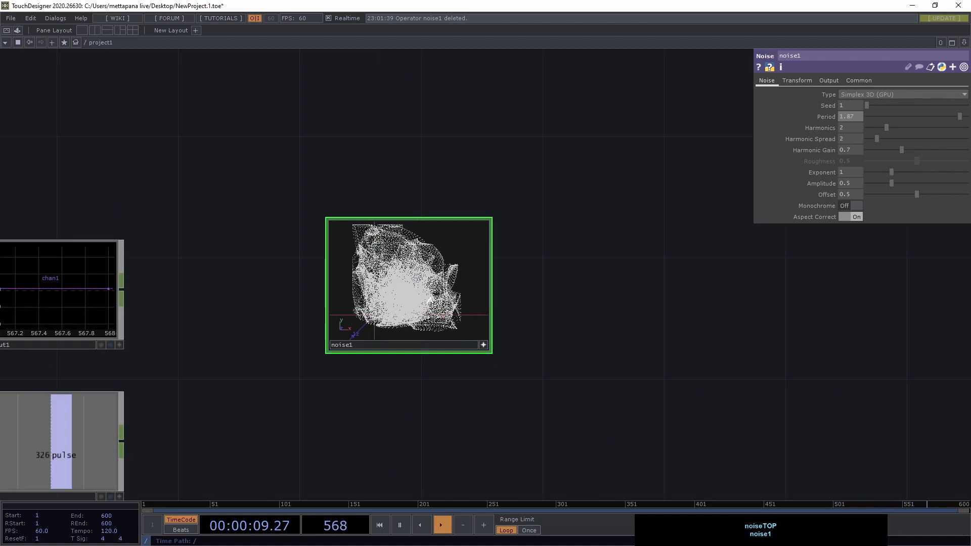
{"action": "left_click_drag", "start_coordinate": [452, 261], "coordinate": [485, 282]}
{"action": "left_click_drag", "start_coordinate": [543, 326], "coordinate": [470, 330]}
{"action": "key", "text": "Tab"}
{"action": "type", "text": "nu"}
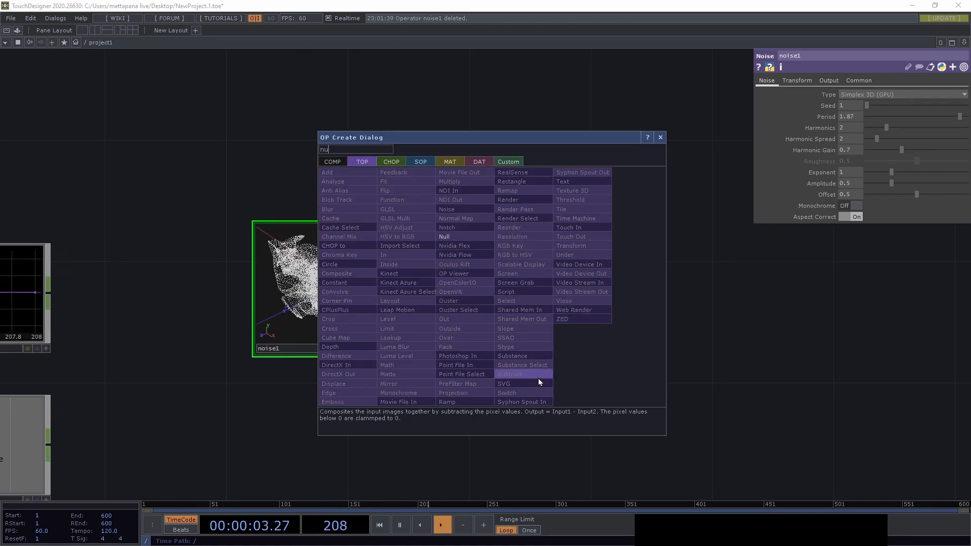
{"action": "key", "text": "Return"}
{"action": "left_click", "coordinate": [578, 259]}
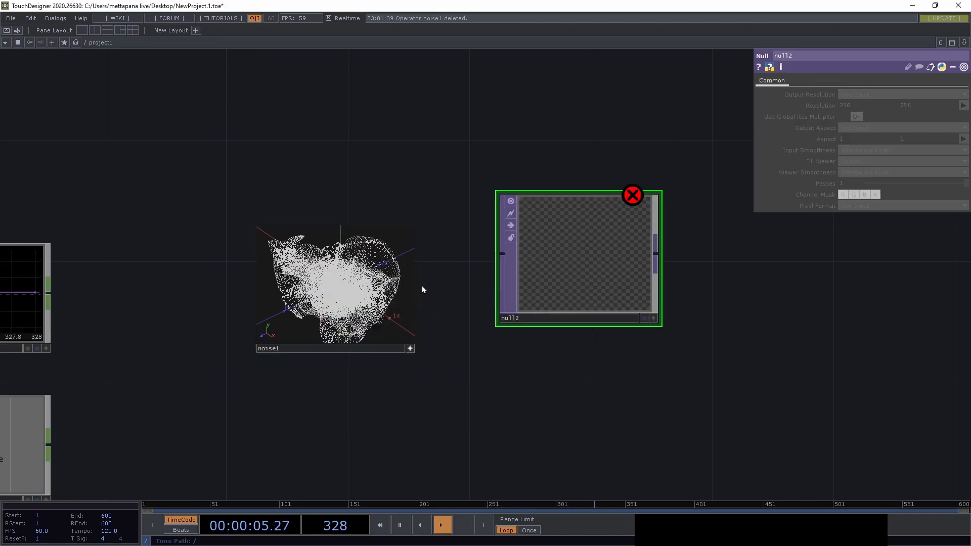
{"action": "left_click_drag", "start_coordinate": [416, 283], "coordinate": [501, 255]}
{"action": "left_click_drag", "start_coordinate": [566, 260], "coordinate": [590, 298]}
Step: Raise noise1's Period to 2 and rotate its point cloud in the active viewer
{"action": "scroll", "coordinate": [642, 304], "scroll_direction": "up", "scroll_amount": 3}
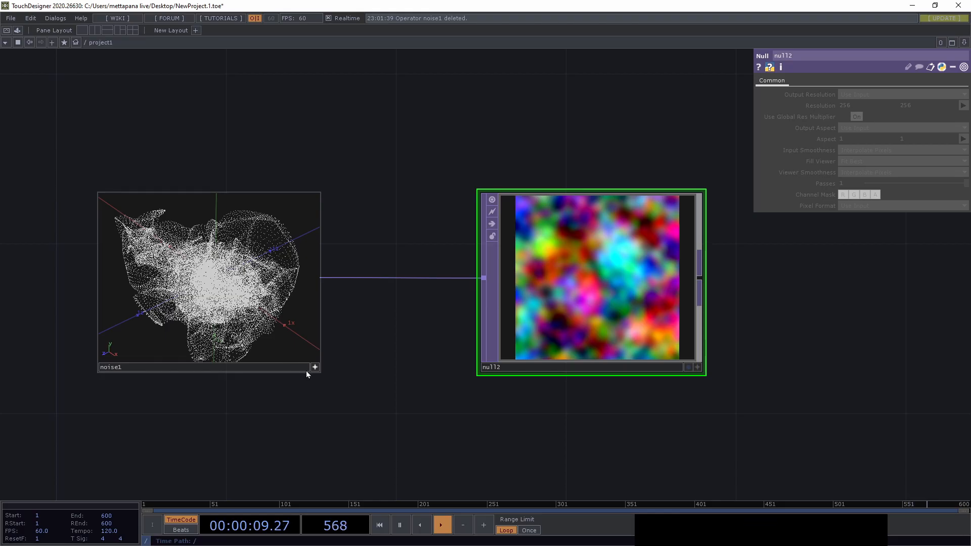
{"action": "left_click", "coordinate": [309, 368]}
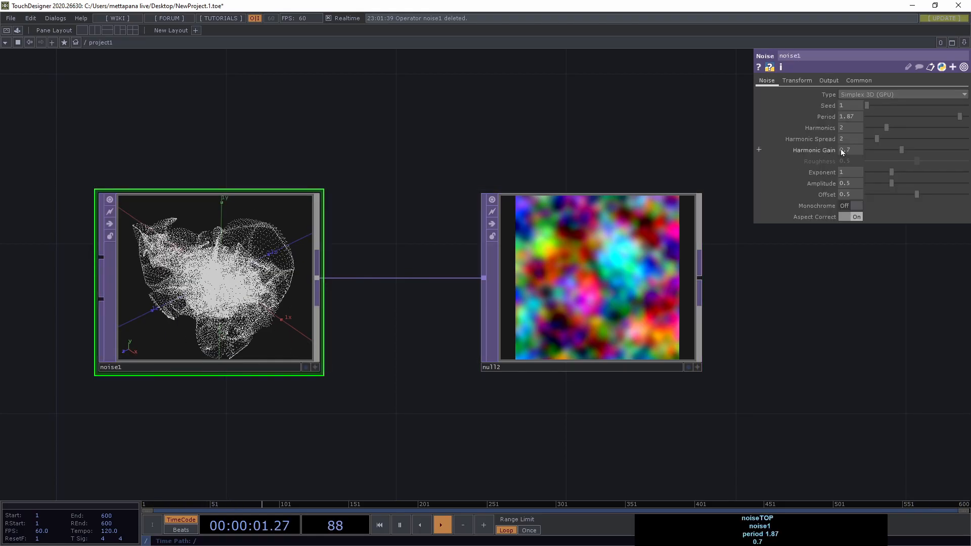
{"action": "mouse_move", "coordinate": [961, 121]}
{"action": "left_mouse_down"}
{"action": "mouse_move", "coordinate": [860, 123]}
{"action": "mouse_move", "coordinate": [965, 123]}
{"action": "left_mouse_up"}
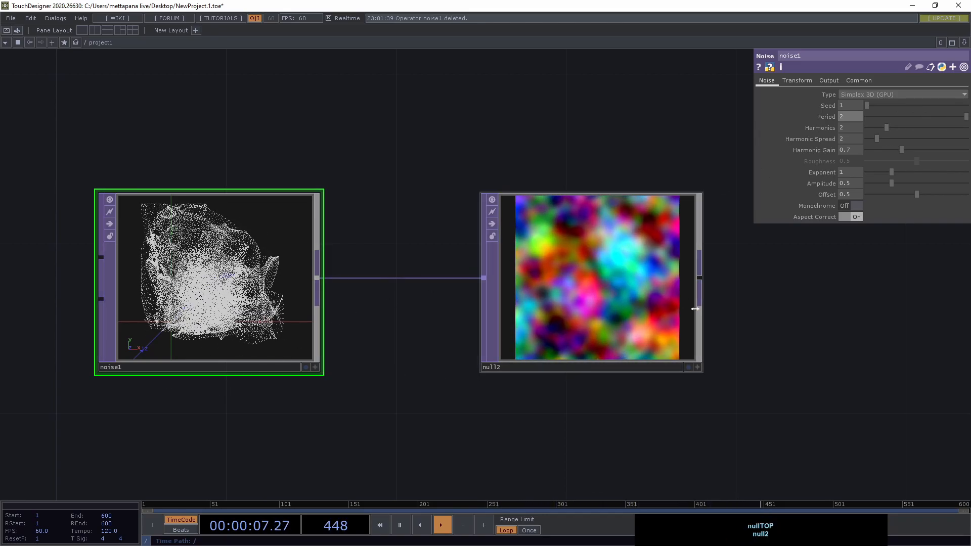
{"action": "left_click", "coordinate": [315, 367]}
{"action": "left_click_drag", "start_coordinate": [284, 308], "coordinate": [215, 320]}
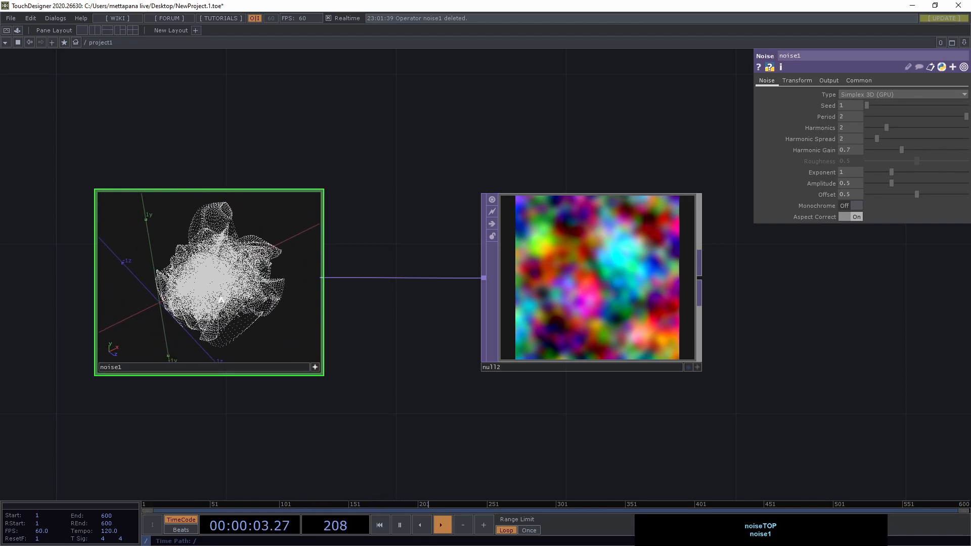
Step: Move null2 farther to the right of noise1 and add a Geometry COMP beside it
{"action": "left_click_drag", "start_coordinate": [505, 338], "coordinate": [761, 338]}
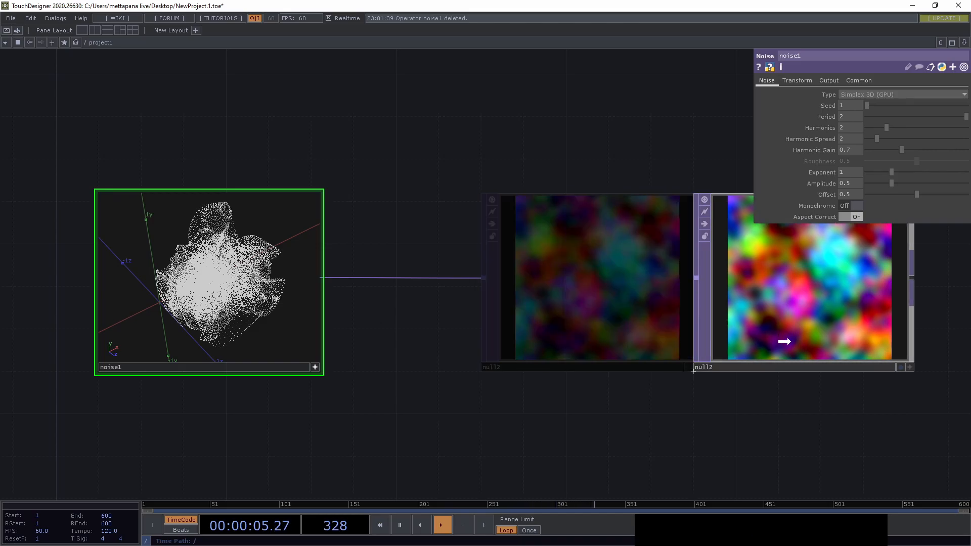
{"action": "left_click_drag", "start_coordinate": [595, 391], "coordinate": [438, 318]}
{"action": "scroll", "coordinate": [470, 281], "scroll_direction": "down", "scroll_amount": 2}
{"action": "left_click_drag", "start_coordinate": [498, 293], "coordinate": [713, 321]}
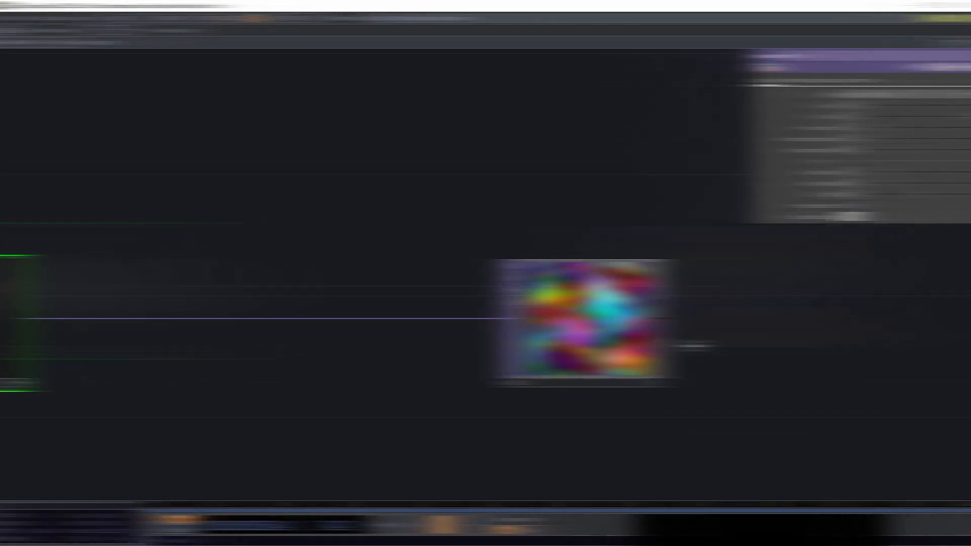
{"action": "key", "text": "Tab"}
{"action": "left_click", "coordinate": [608, 223]}
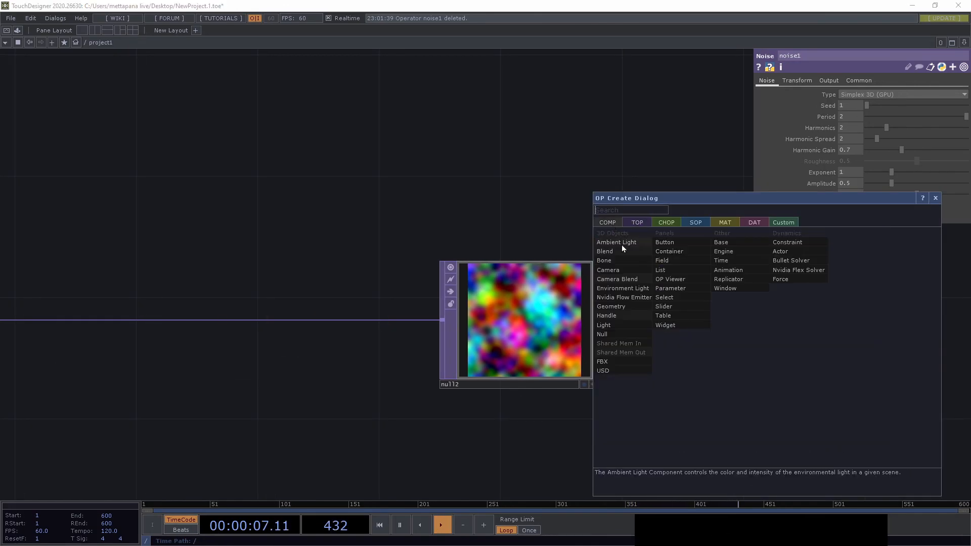
{"action": "left_click", "coordinate": [604, 310]}
{"action": "left_click", "coordinate": [809, 308]}
{"action": "left_click_drag", "start_coordinate": [678, 417], "coordinate": [378, 383]}
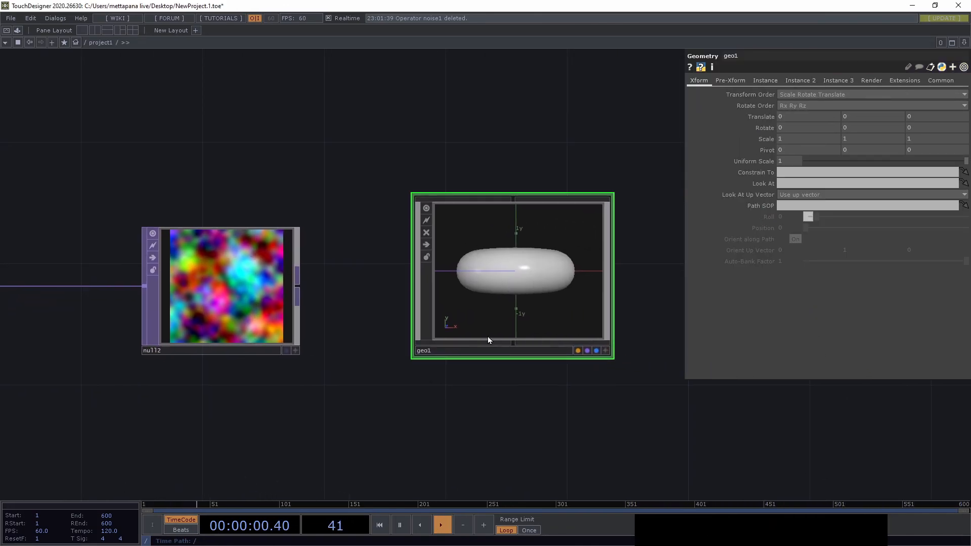
Step: Replace the default torus inside geo1 with a Sphere SOP
{"action": "double_click", "coordinate": [513, 283]}
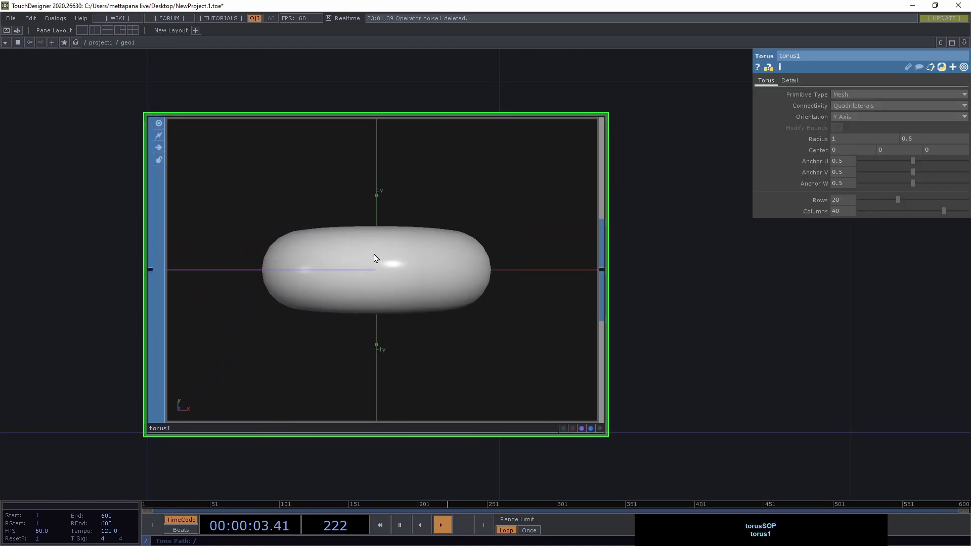
{"action": "key", "text": "Delete"}
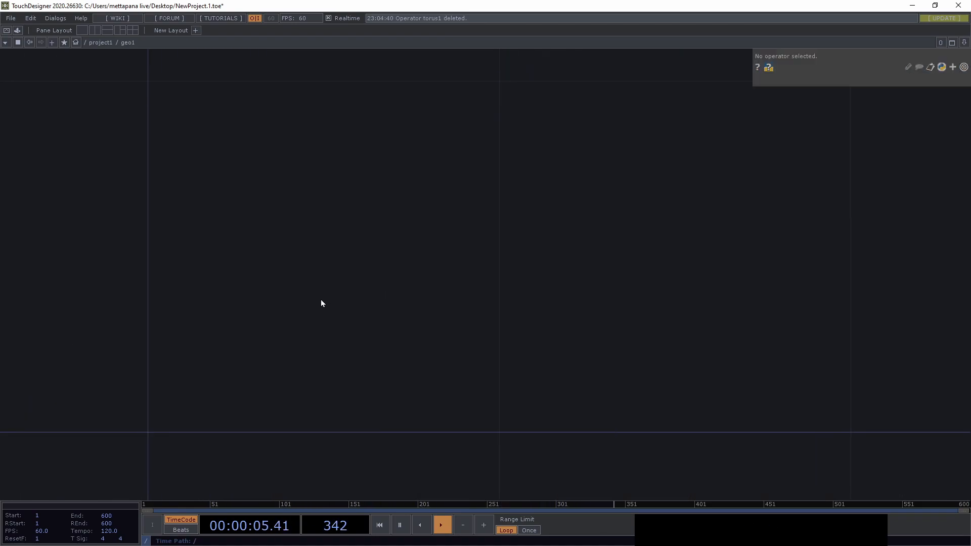
{"action": "key", "text": "Tab"}
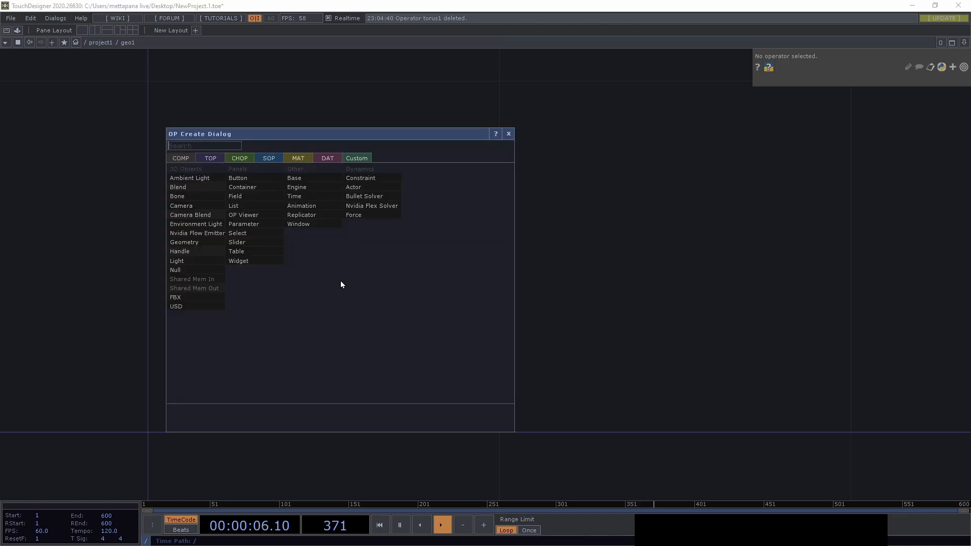
{"action": "left_click", "coordinate": [267, 158]}
{"action": "type", "text": "sphe"}
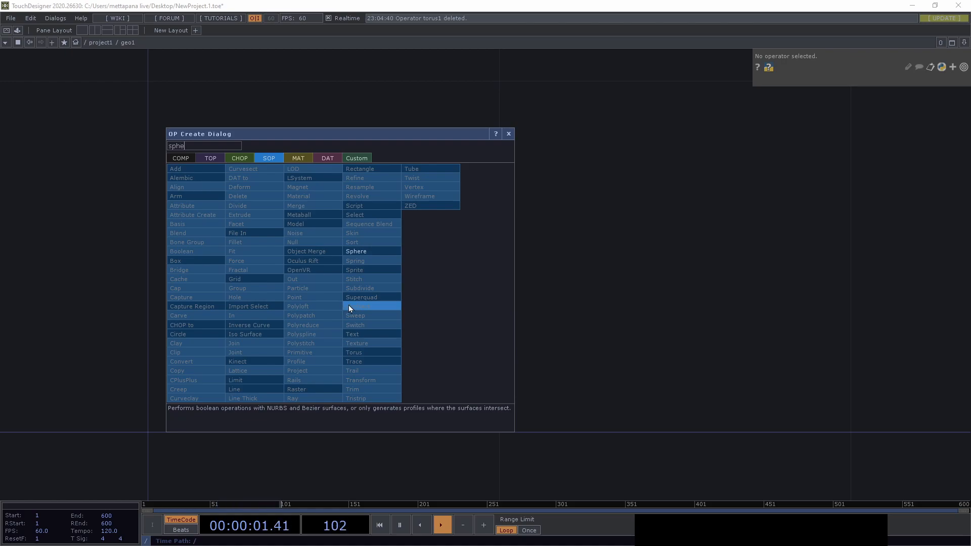
{"action": "left_click", "coordinate": [381, 251]}
{"action": "left_click", "coordinate": [455, 243]}
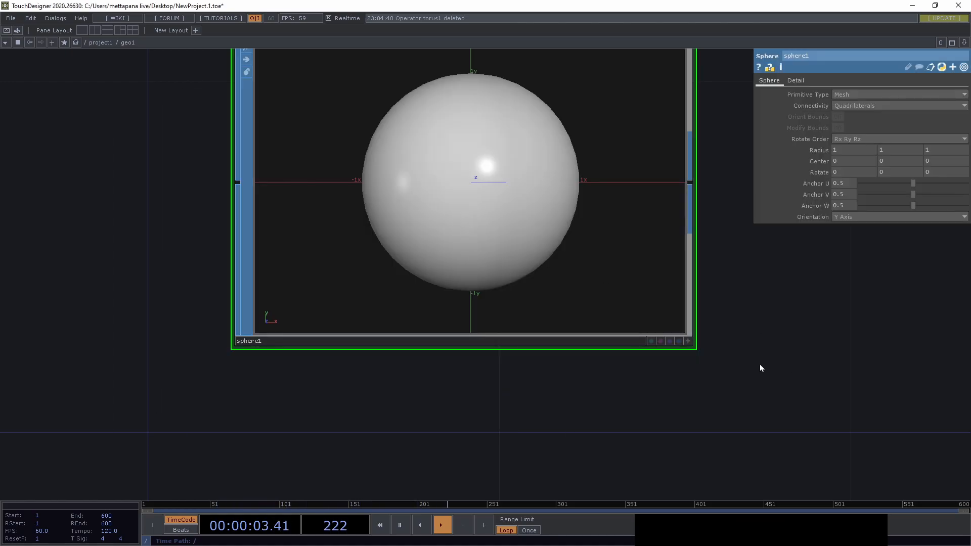
Step: Turn on sphere1's render and display flags and orbit its 3D view
{"action": "left_click_drag", "start_coordinate": [736, 321], "coordinate": [701, 362]}
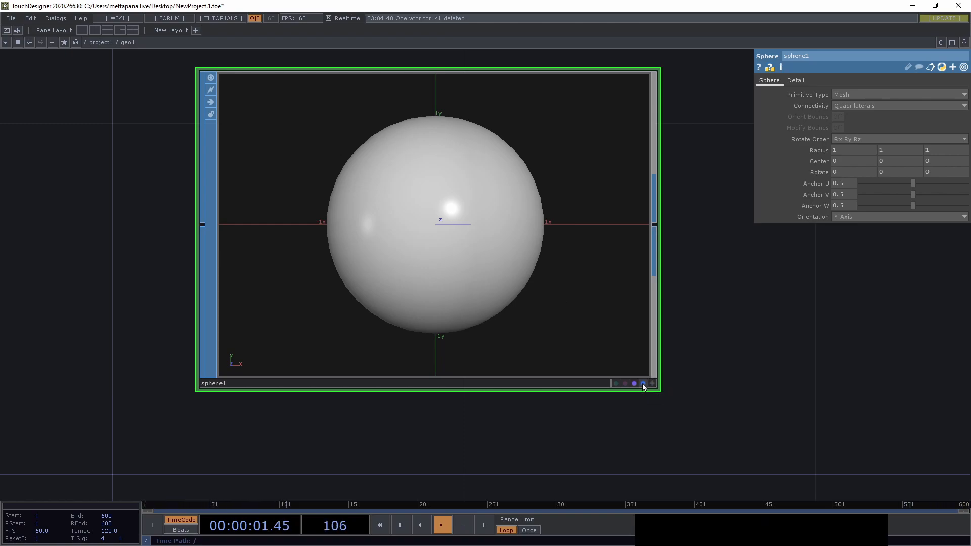
{"action": "left_click", "coordinate": [652, 383]}
{"action": "left_click_drag", "start_coordinate": [452, 218], "coordinate": [500, 254]}
{"action": "left_click", "coordinate": [652, 383]}
{"action": "scroll", "coordinate": [554, 278], "scroll_direction": "down", "scroll_amount": 5}
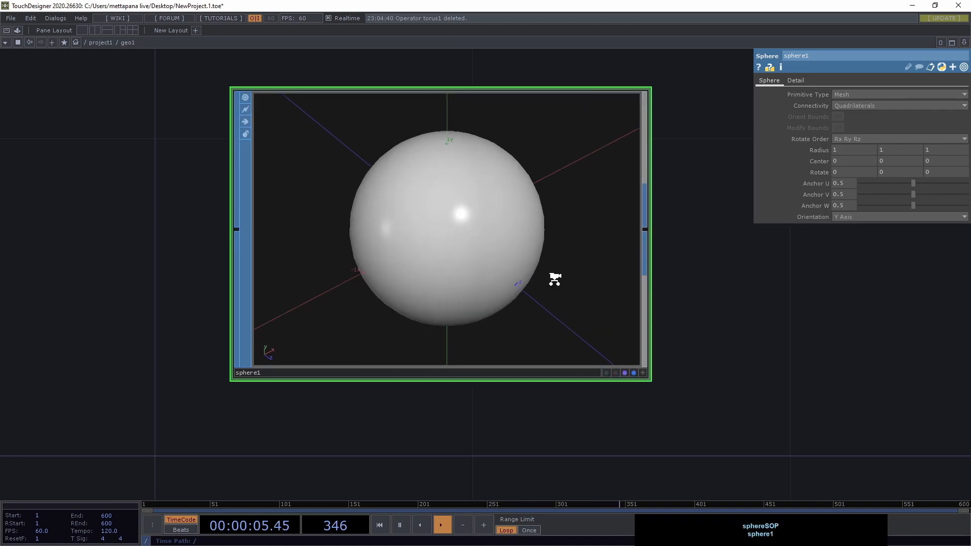
{"action": "scroll", "coordinate": [545, 246], "scroll_direction": "down", "scroll_amount": 2}
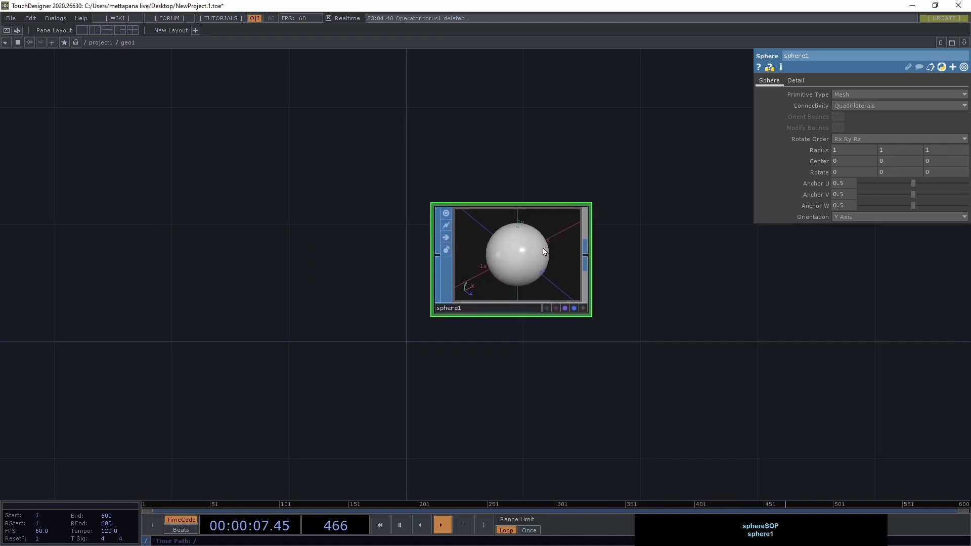
Step: Lower sphere1's mesh detail to 5 rows and 5 columns
{"action": "scroll", "coordinate": [543, 248], "scroll_direction": "up", "scroll_amount": 8}
{"action": "scroll", "coordinate": [540, 246], "scroll_direction": "down", "scroll_amount": 2}
{"action": "left_click_drag", "start_coordinate": [755, 287], "coordinate": [722, 248]}
{"action": "left_click", "coordinate": [792, 81]}
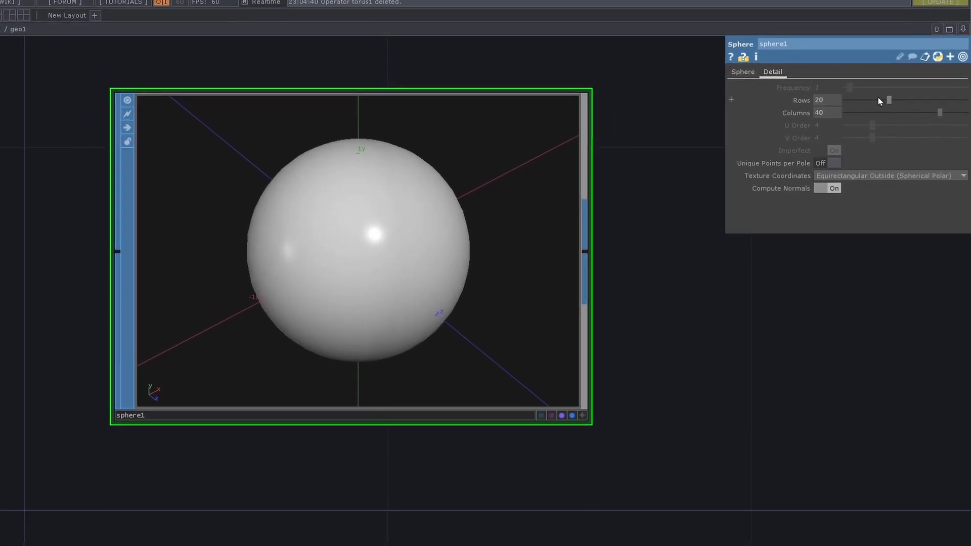
{"action": "left_click_drag", "start_coordinate": [893, 105], "coordinate": [813, 101]}
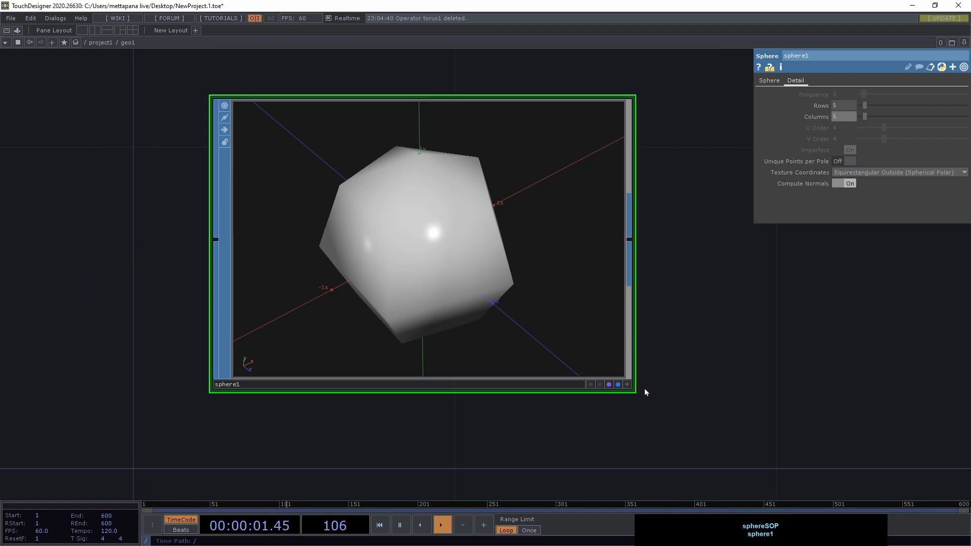
Step: Show point numbers in sphere1's 3D viewer and orbit the low-poly sphere
{"action": "left_click", "coordinate": [627, 385]}
{"action": "left_click_drag", "start_coordinate": [465, 278], "coordinate": [483, 248]}
{"action": "right_click", "coordinate": [484, 249]}
{"action": "left_click", "coordinate": [515, 221]}
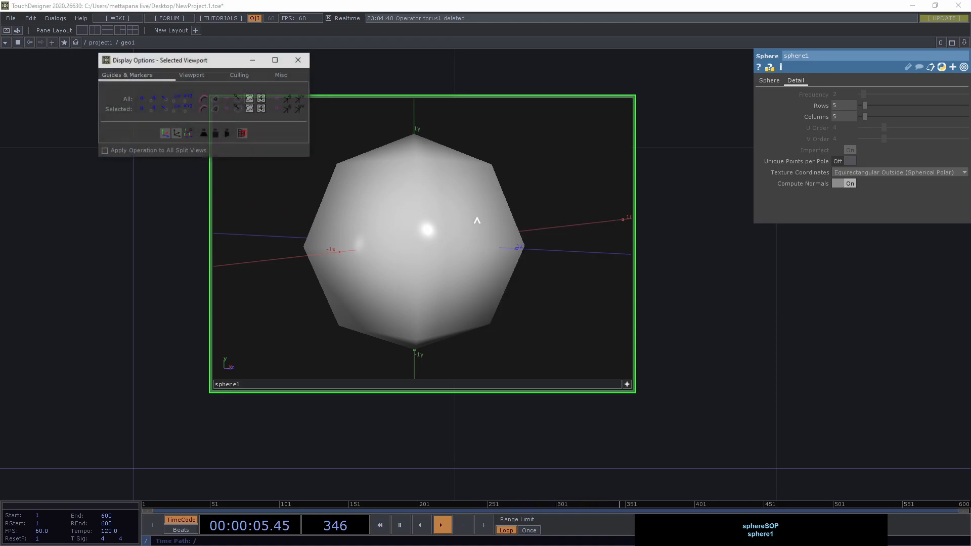
{"action": "left_click", "coordinate": [152, 101]}
{"action": "left_click_drag", "start_coordinate": [483, 198], "coordinate": [397, 101]}
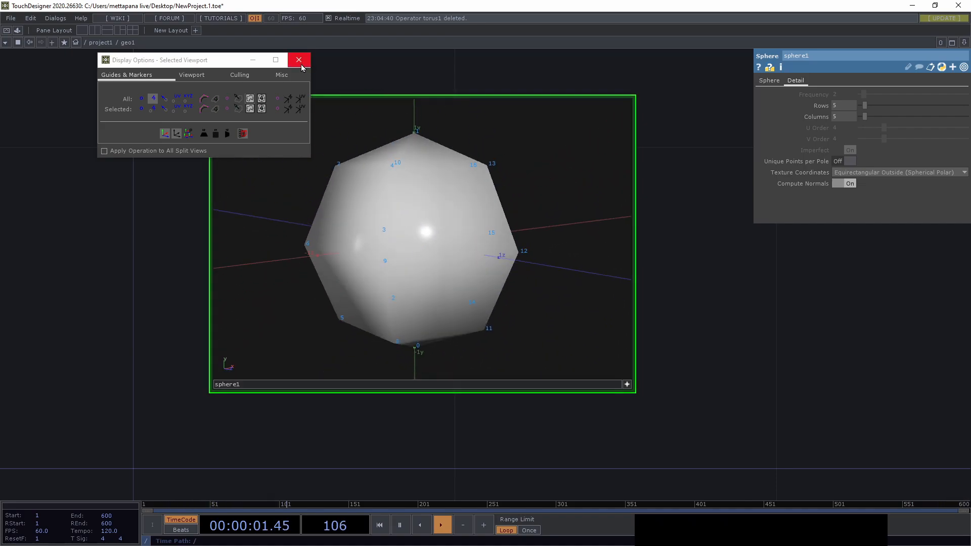
{"action": "left_click", "coordinate": [299, 60]}
{"action": "left_click_drag", "start_coordinate": [430, 162], "coordinate": [429, 190]}
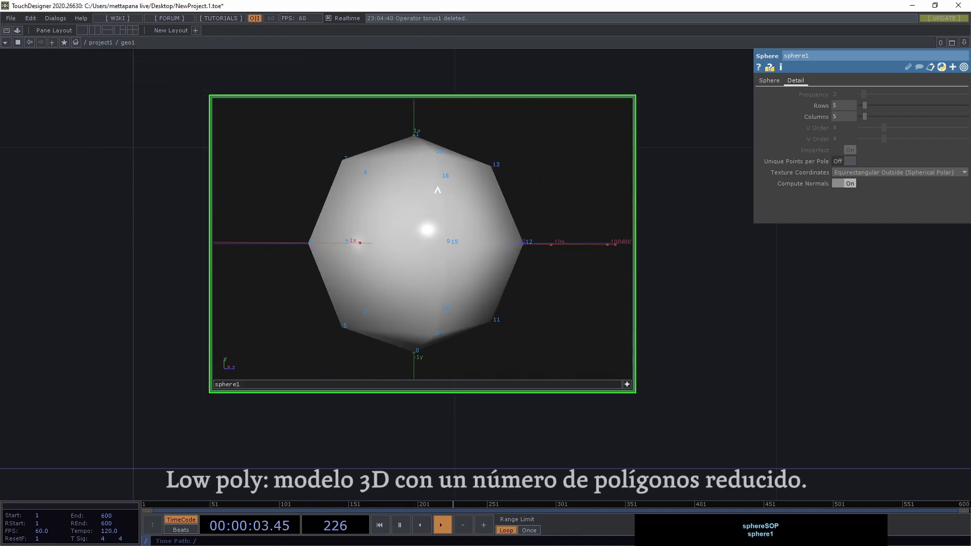
Step: Return to the project1 network and rename null2 as instance
{"action": "scroll", "coordinate": [663, 280], "scroll_direction": "down", "scroll_amount": 3}
{"action": "scroll", "coordinate": [451, 303], "scroll_direction": "down", "scroll_amount": 2}
{"action": "left_click", "coordinate": [327, 301]}
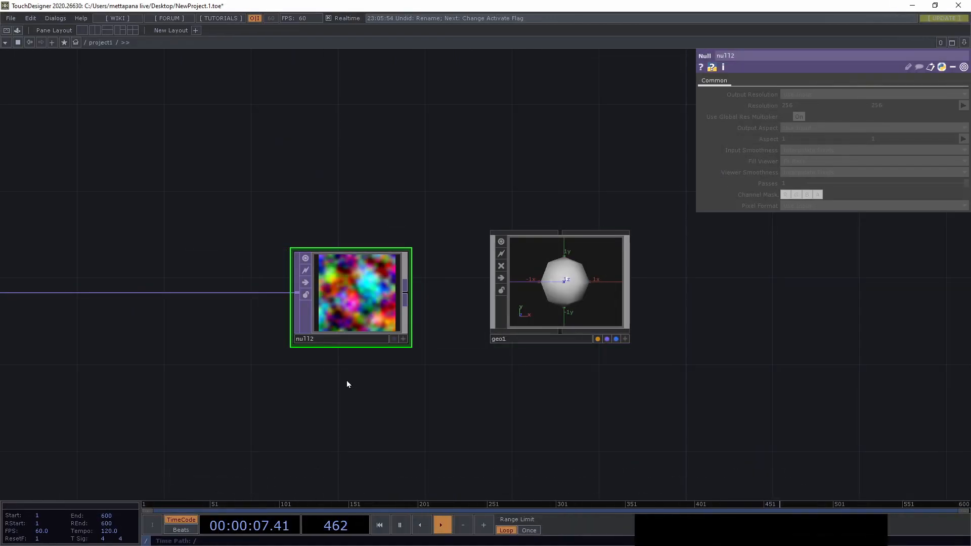
{"action": "double_click", "coordinate": [332, 339]}
{"action": "type", "text": "in"}
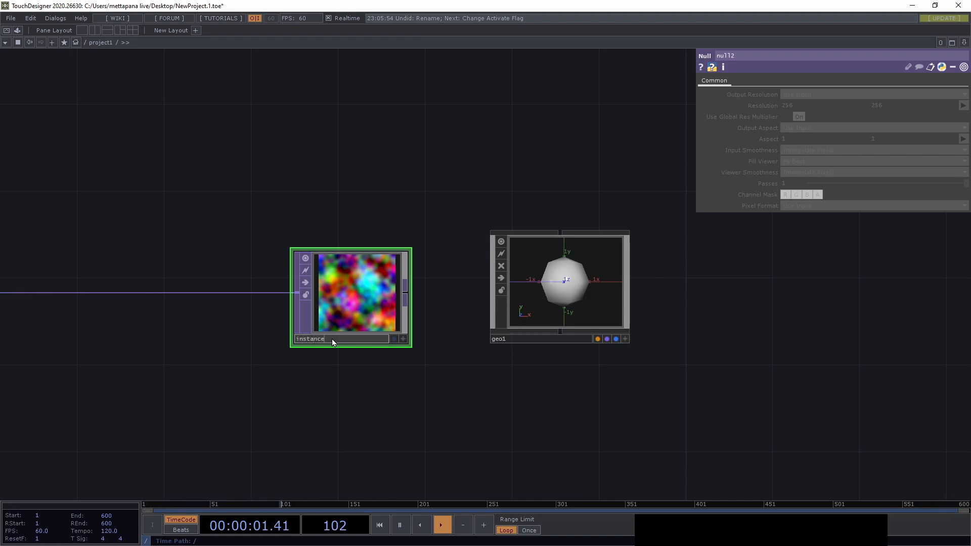
{"action": "type", "text": "stance"}
{"action": "key", "text": "Return"}
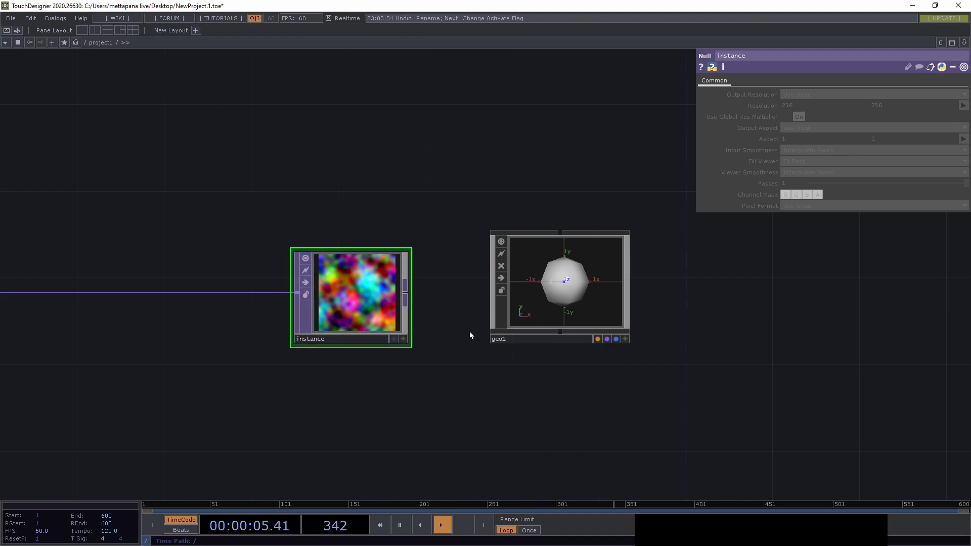
Step: Turn on instancing for geo1 and assign the instance null as its Default Instance OP
{"action": "left_click", "coordinate": [521, 301]}
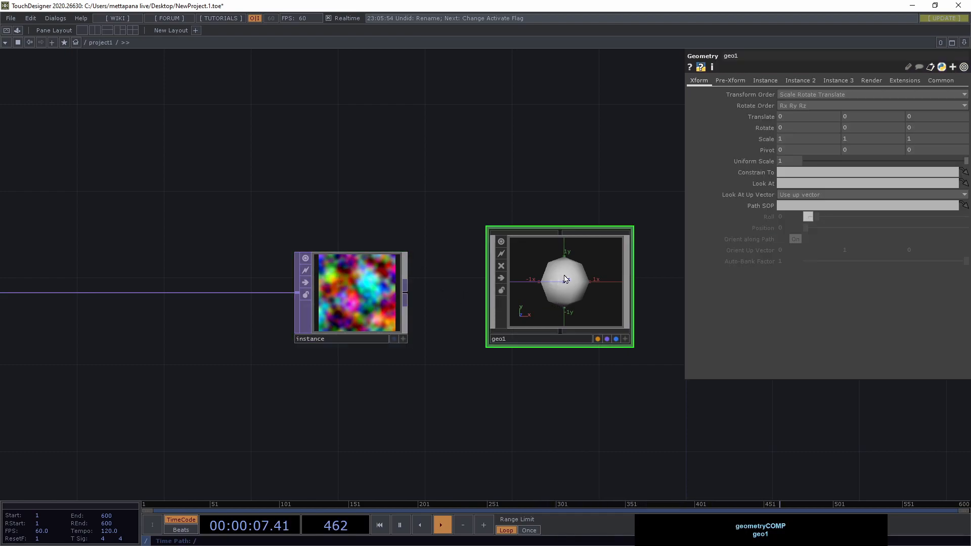
{"action": "left_click", "coordinate": [760, 83]}
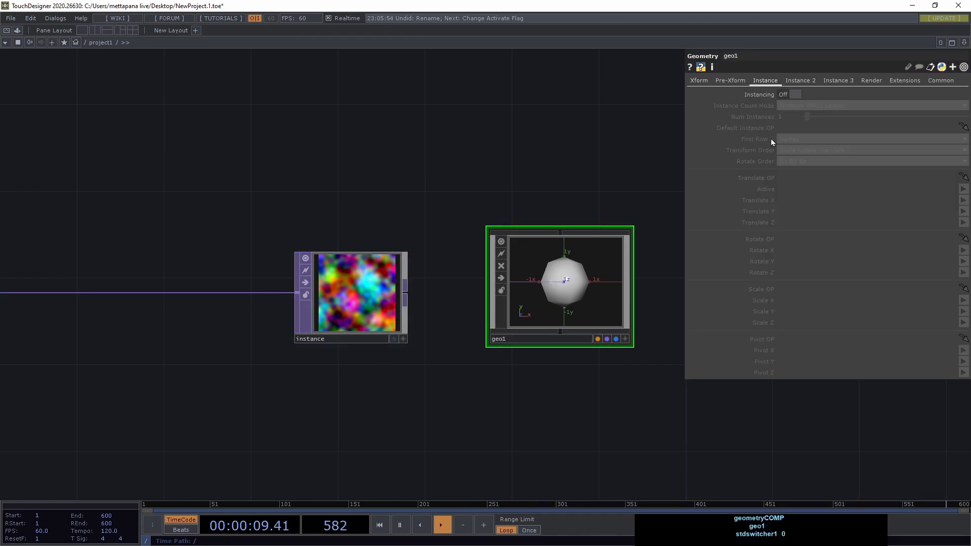
{"action": "left_click", "coordinate": [789, 93]}
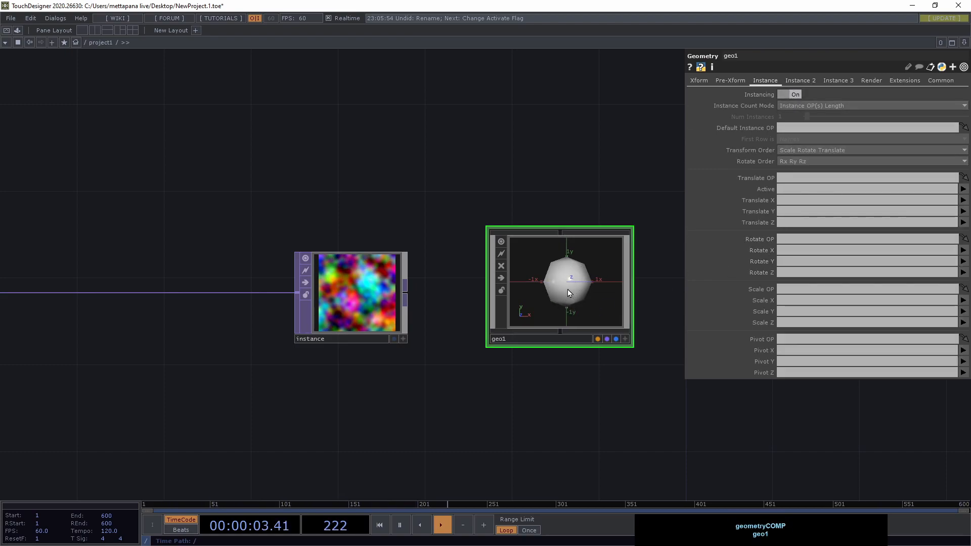
{"action": "scroll", "coordinate": [569, 294], "scroll_direction": "up", "scroll_amount": 2}
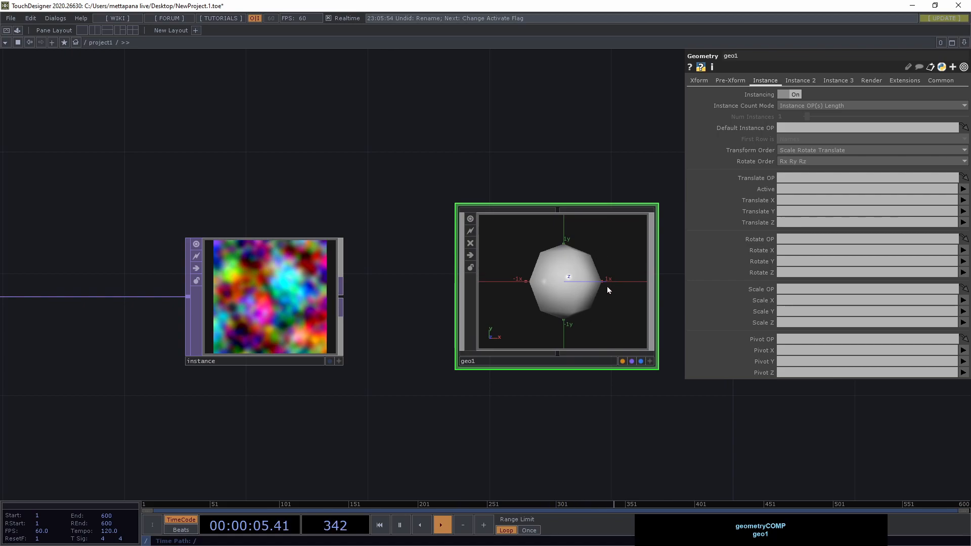
{"action": "left_click_drag", "start_coordinate": [268, 299], "coordinate": [795, 127]}
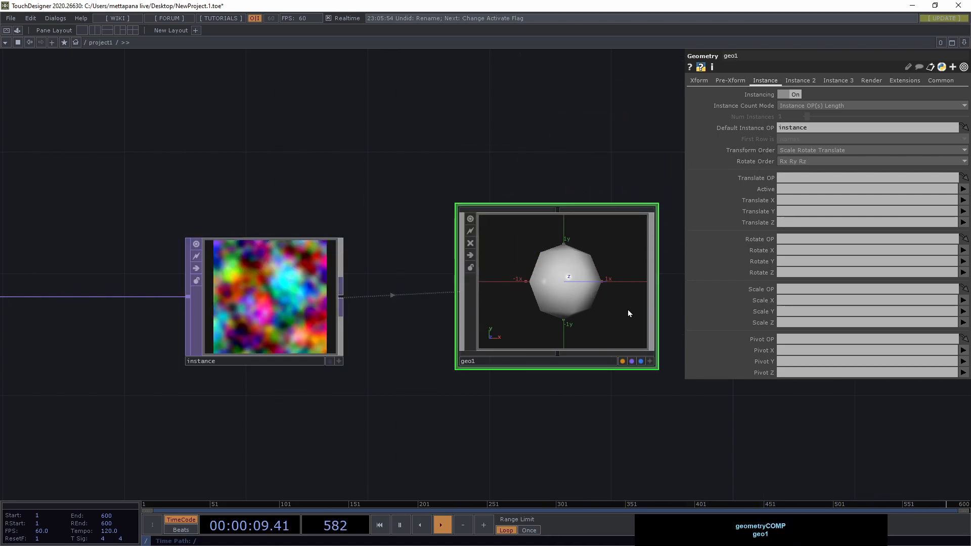
{"action": "left_click_drag", "start_coordinate": [365, 206], "coordinate": [456, 311]}
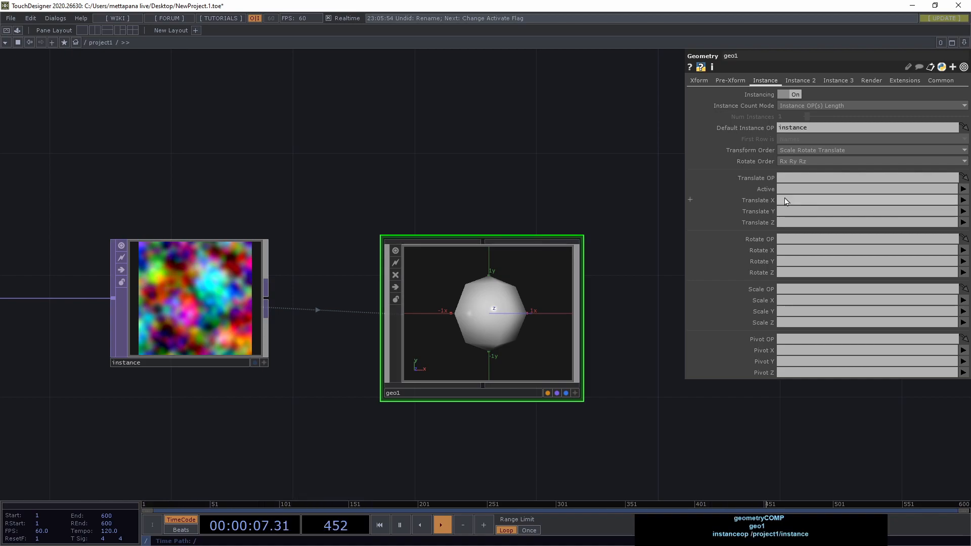
Step: Map geo1's instance Translate X, Y and Z to r, g and b, and orbit its 3D view
{"action": "left_click", "coordinate": [785, 201]}
{"action": "type", "text": "r"}
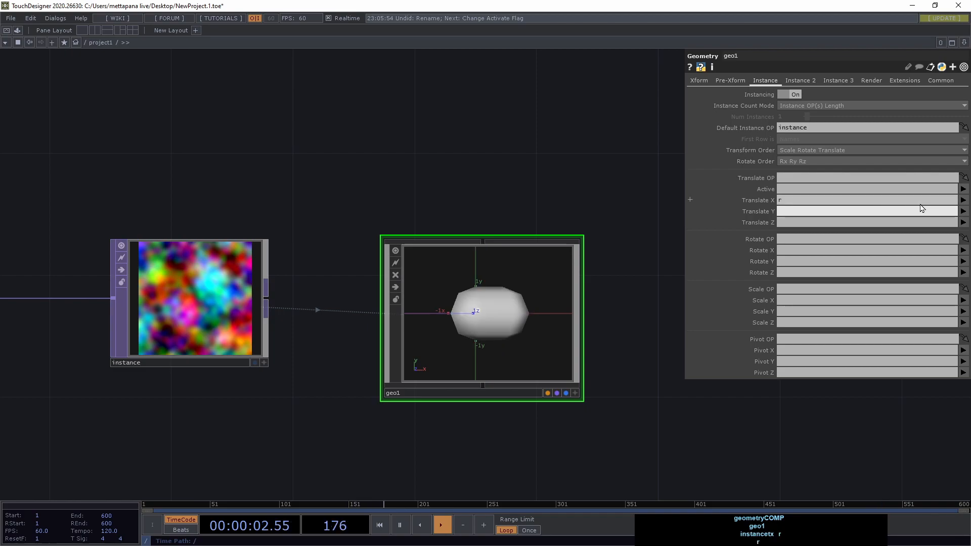
{"action": "key", "text": "Tab"}
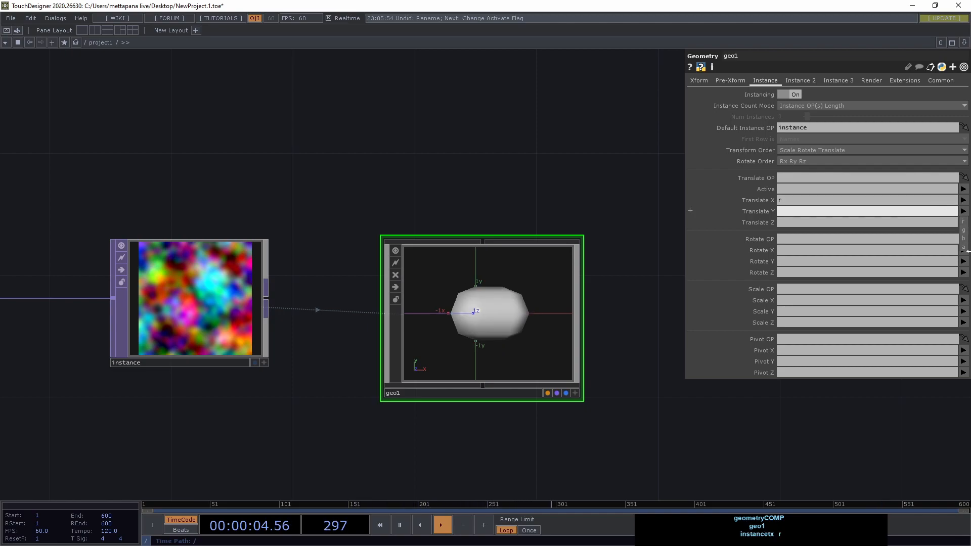
{"action": "type", "text": "g"}
{"action": "key", "text": "Tab"}
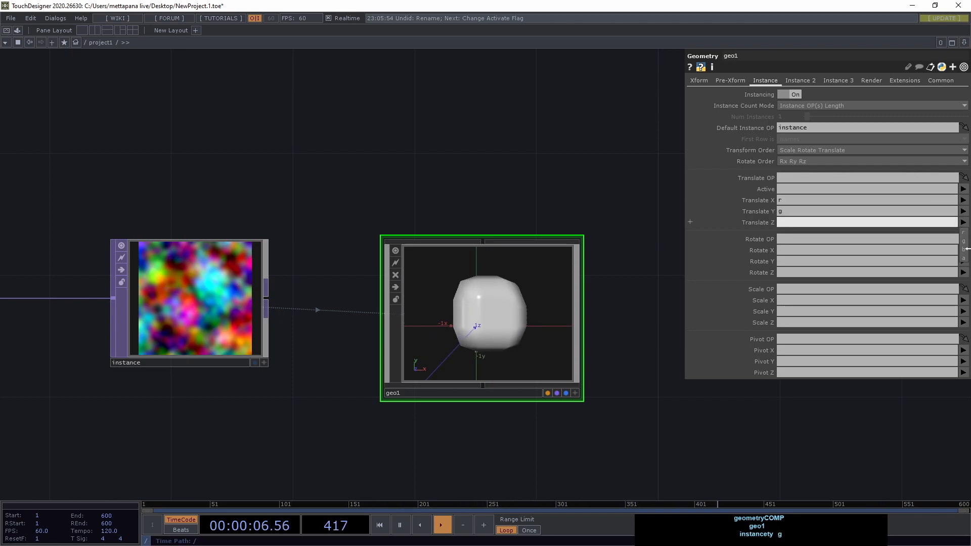
{"action": "left_click", "coordinate": [961, 250]}
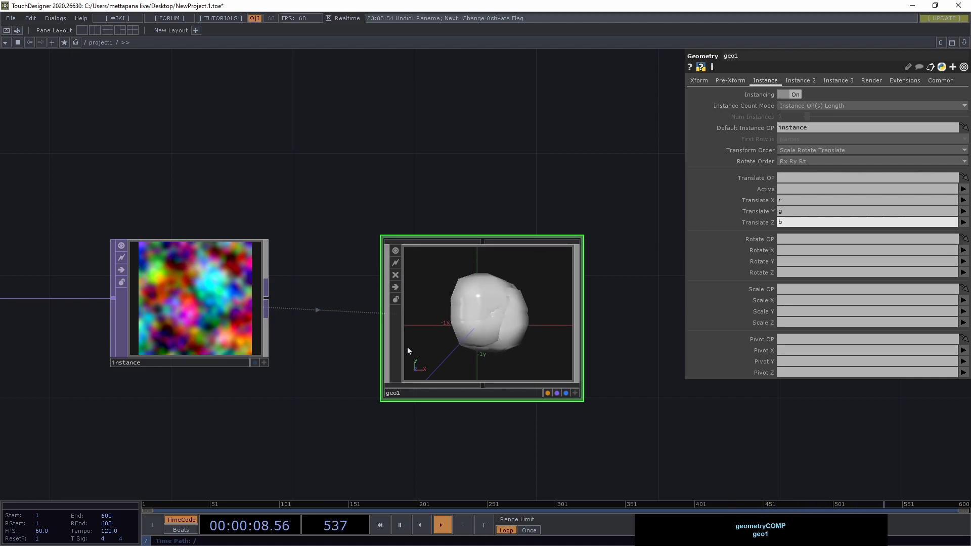
{"action": "scroll", "coordinate": [526, 372], "scroll_direction": "up", "scroll_amount": 2}
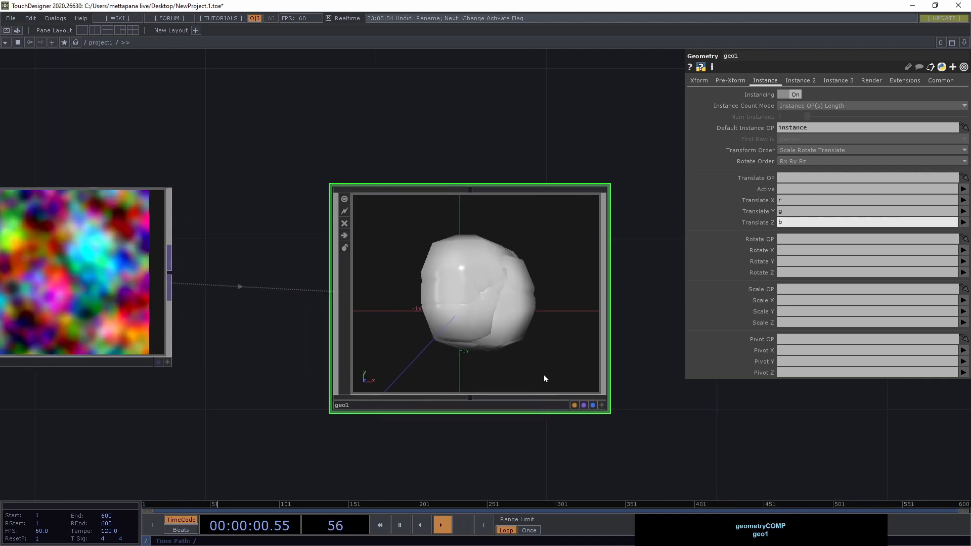
{"action": "left_click", "coordinate": [601, 405]}
{"action": "left_click_drag", "start_coordinate": [540, 329], "coordinate": [478, 327]}
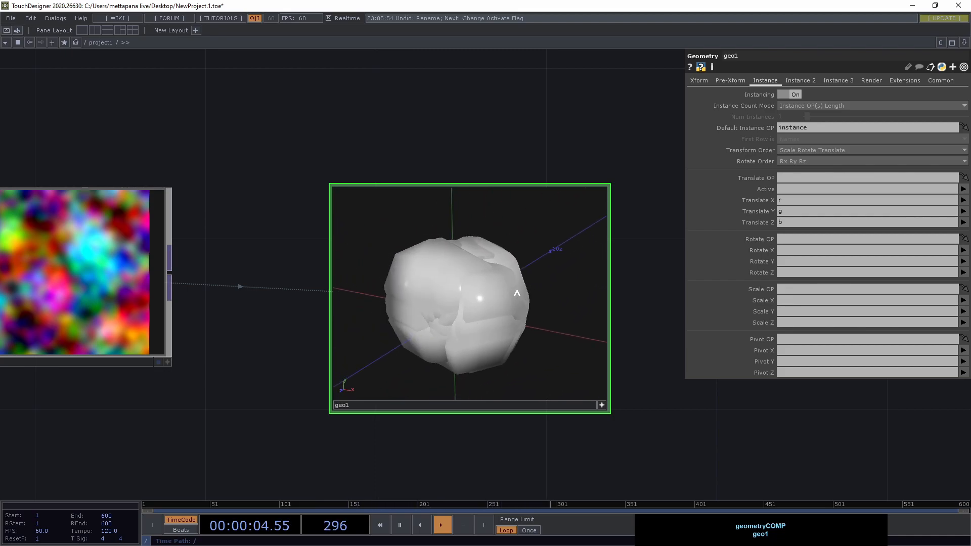
Step: Reduce the radius of sphere1 inside geo1 to 0.05 on all three axes and return to the parent network
{"action": "scroll", "coordinate": [517, 293], "scroll_direction": "up", "scroll_amount": 3}
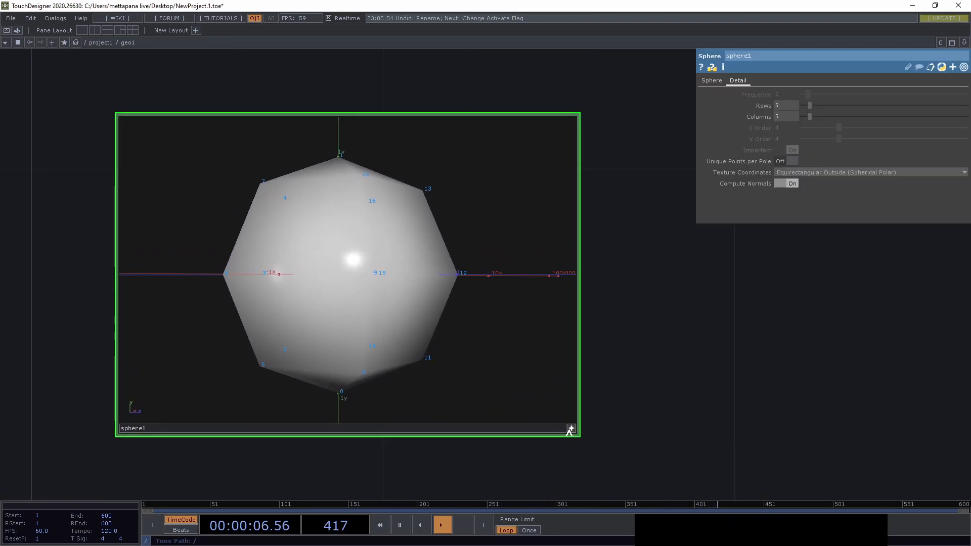
{"action": "left_click", "coordinate": [570, 429]}
{"action": "left_click", "coordinate": [719, 86]}
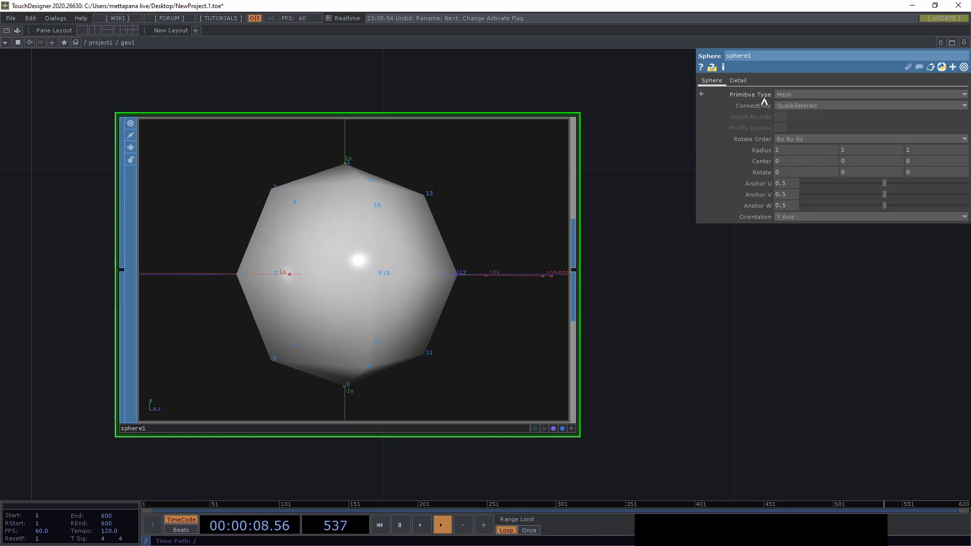
{"action": "middle_click_drag", "start_coordinate": [765, 154], "coordinate": [760, 133]}
{"action": "scroll", "coordinate": [453, 275], "scroll_direction": "down", "scroll_amount": 8}
{"action": "scroll", "coordinate": [479, 282], "scroll_direction": "down", "scroll_amount": 3}
{"action": "scroll", "coordinate": [470, 281], "scroll_direction": "up", "scroll_amount": 3}
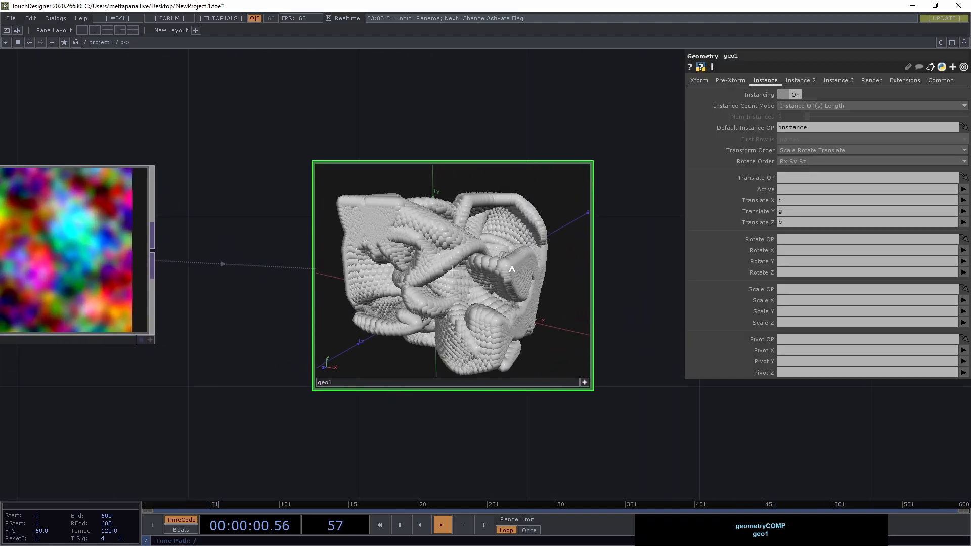
Step: Shrink sphere1's radius further inside geo1, then orbit geo1's instanced point cloud in the parent network
{"action": "scroll", "coordinate": [512, 269], "scroll_direction": "up", "scroll_amount": 6}
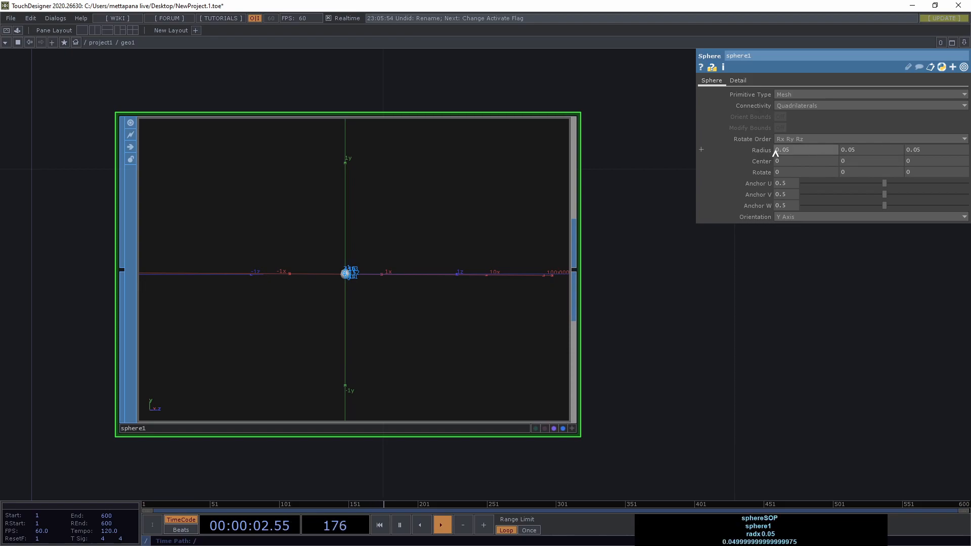
{"action": "middle_click_drag", "start_coordinate": [762, 150], "coordinate": [759, 131]}
{"action": "key", "text": "u"}
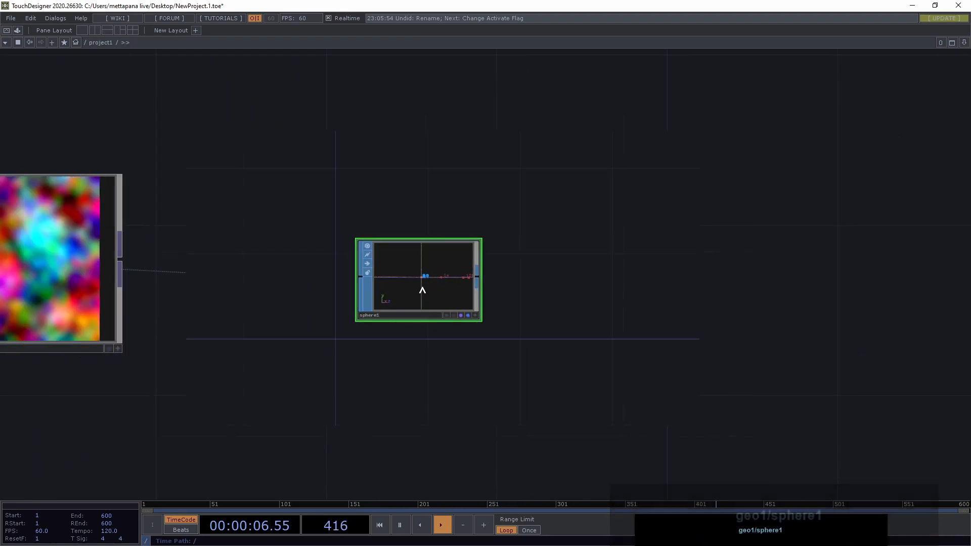
{"action": "left_click_drag", "start_coordinate": [454, 306], "coordinate": [495, 274]}
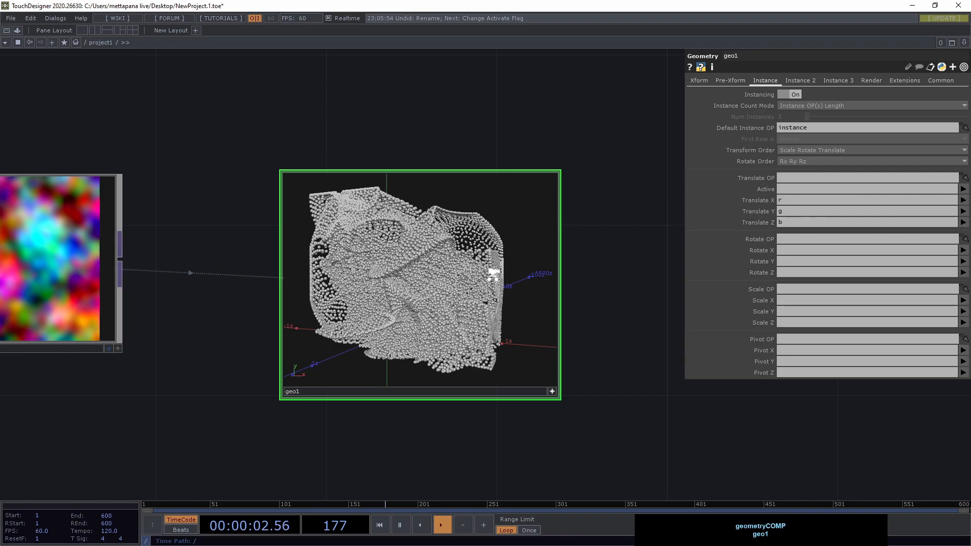
{"action": "scroll", "coordinate": [495, 274], "scroll_direction": "down", "scroll_amount": 3}
Step: Add a Camera COMP above geo1
{"action": "left_click_drag", "start_coordinate": [596, 270], "coordinate": [505, 299]}
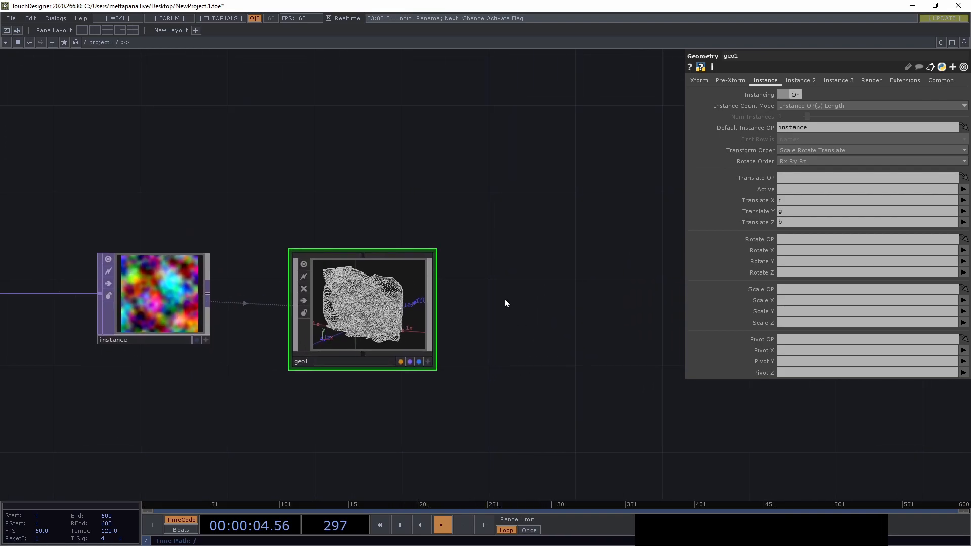
{"action": "key", "text": "Tab"}
{"action": "type", "text": "ca"}
{"action": "left_click", "coordinate": [348, 176]}
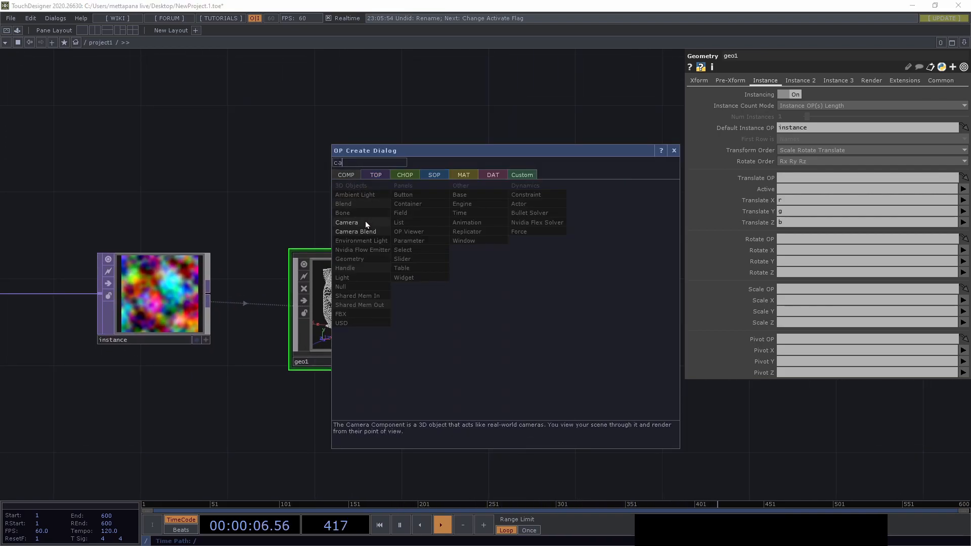
{"action": "left_click", "coordinate": [366, 221]}
{"action": "left_click", "coordinate": [363, 178]}
Step: Add a Render TOP beside geo1 to render the instanced geometry through cam1
{"action": "key", "text": "Tab"}
{"action": "left_click", "coordinate": [412, 205]}
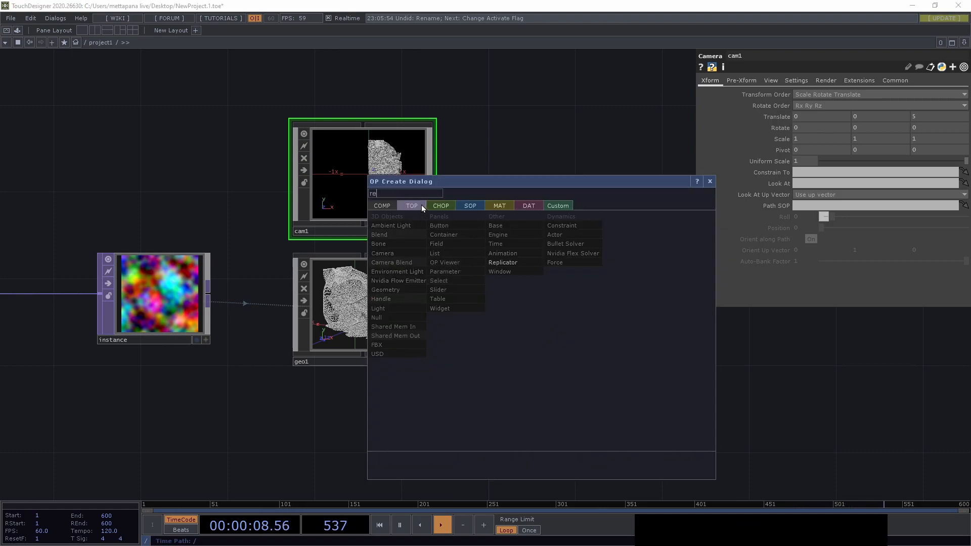
{"action": "type", "text": "re"}
{"action": "left_click", "coordinate": [569, 244]}
{"action": "left_click", "coordinate": [545, 307]}
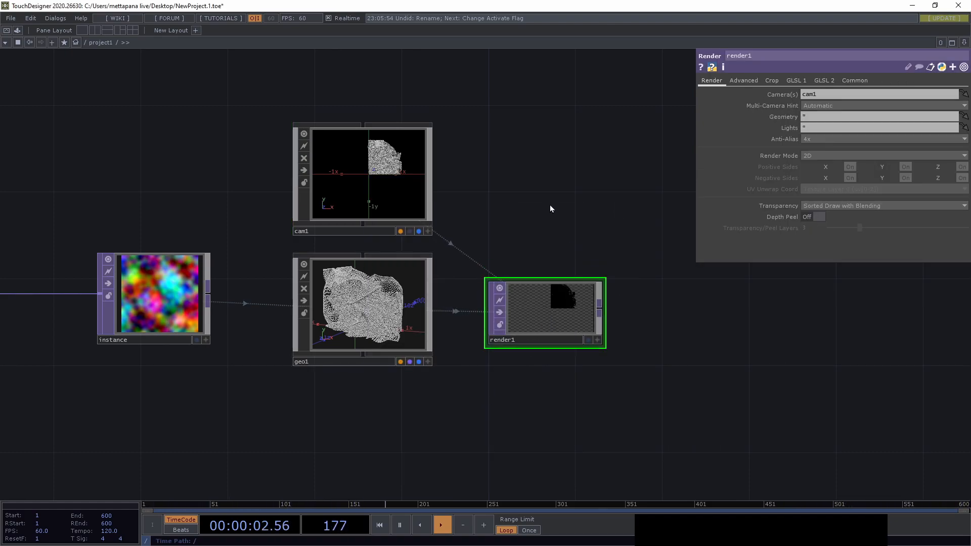
Step: Add a Phong MAT above render1
{"action": "key", "text": "Tab"}
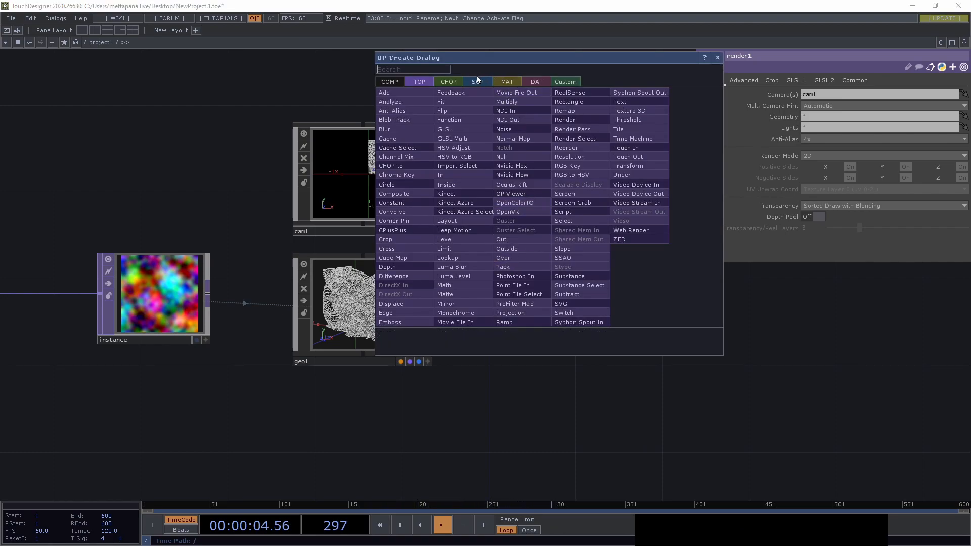
{"action": "left_click", "coordinate": [507, 81]}
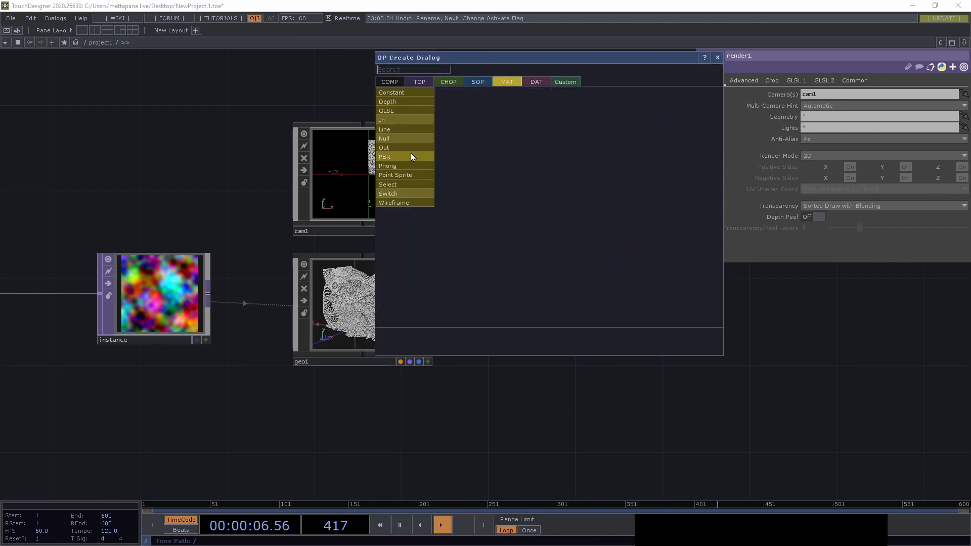
{"action": "left_click", "coordinate": [401, 165]}
{"action": "left_click", "coordinate": [561, 170]}
Step: Assign phong1 as geo1's material and move the phong1 node below geo1
{"action": "left_click_drag", "start_coordinate": [561, 157], "coordinate": [374, 300]}
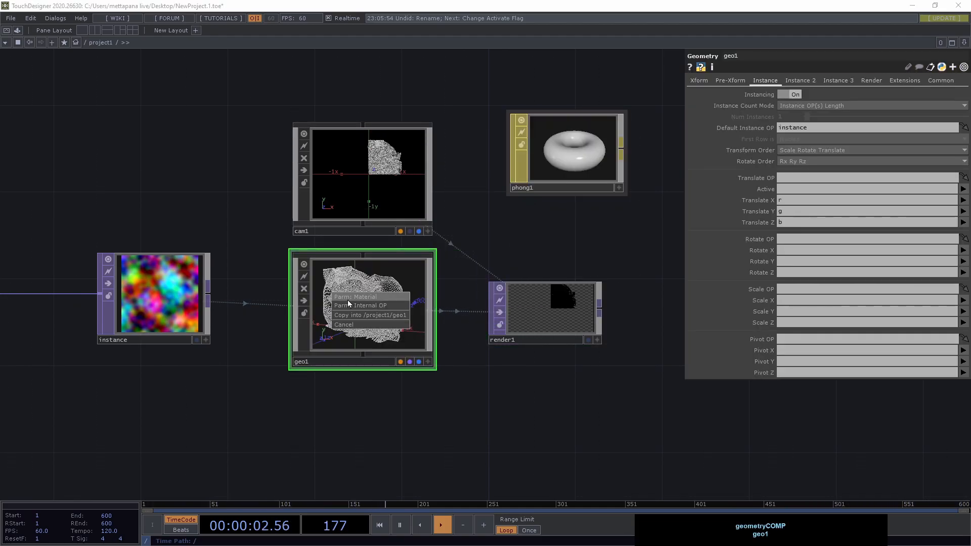
{"action": "left_click", "coordinate": [377, 296]}
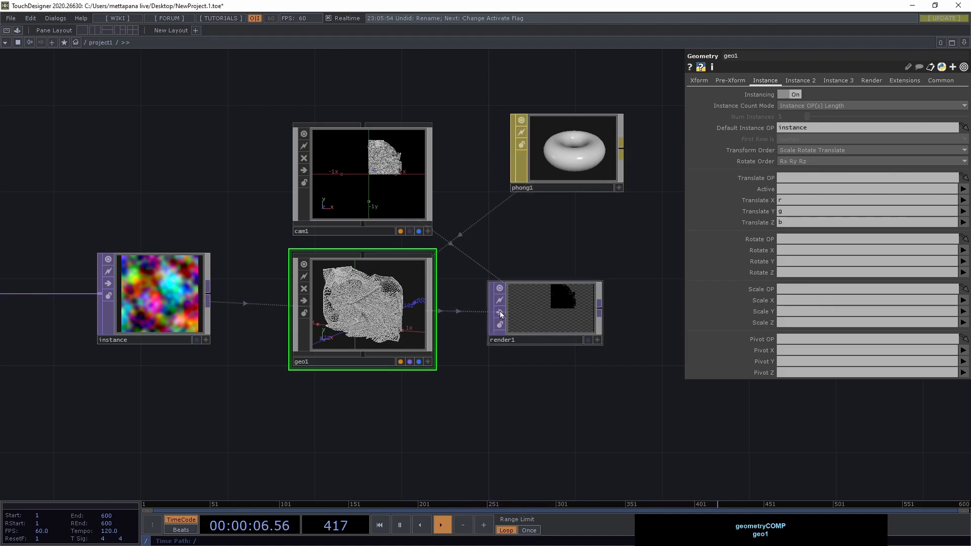
{"action": "left_click_drag", "start_coordinate": [560, 197], "coordinate": [336, 438]}
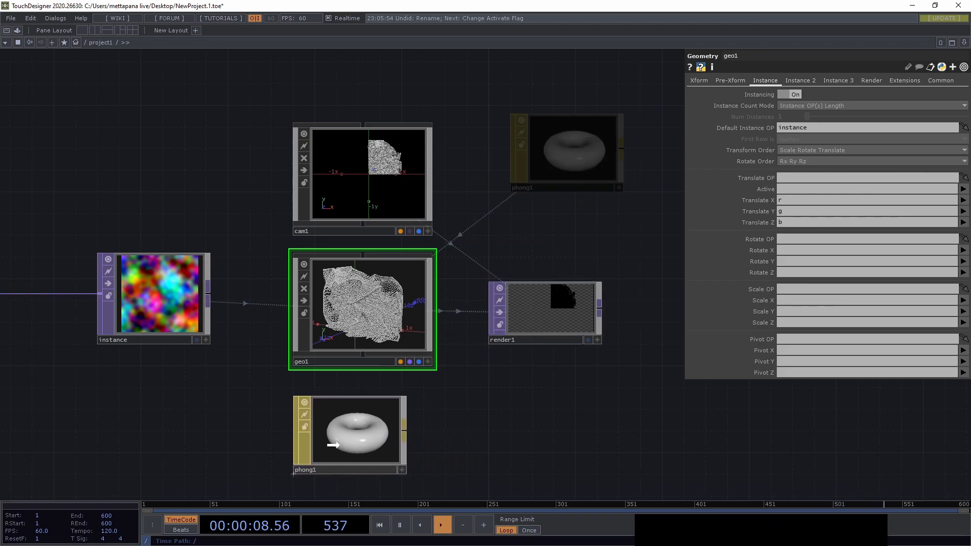
Step: Add a Light COMP above render1, beside cam1, and shift it slightly away from cam1
{"action": "key", "text": "Tab"}
{"action": "left_click", "coordinate": [334, 272]}
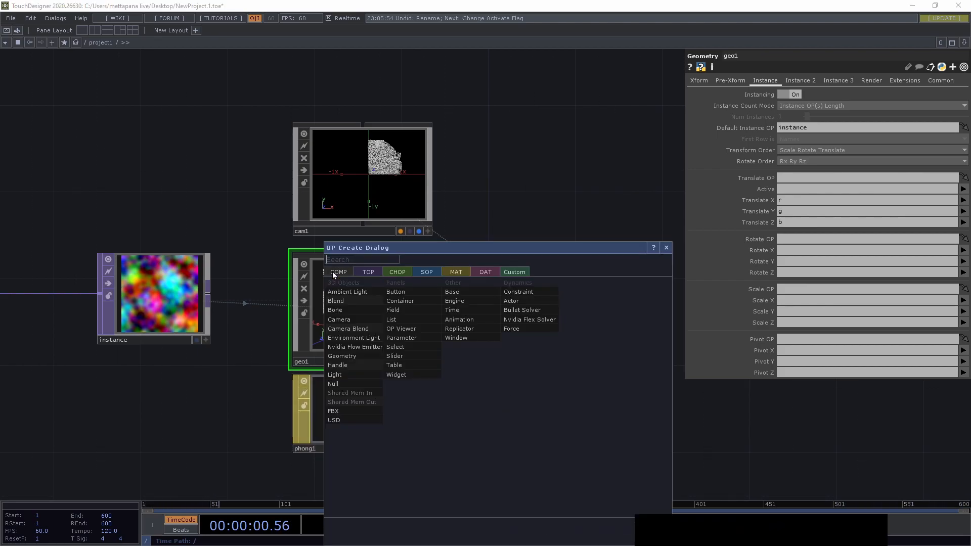
{"action": "left_click", "coordinate": [349, 375]}
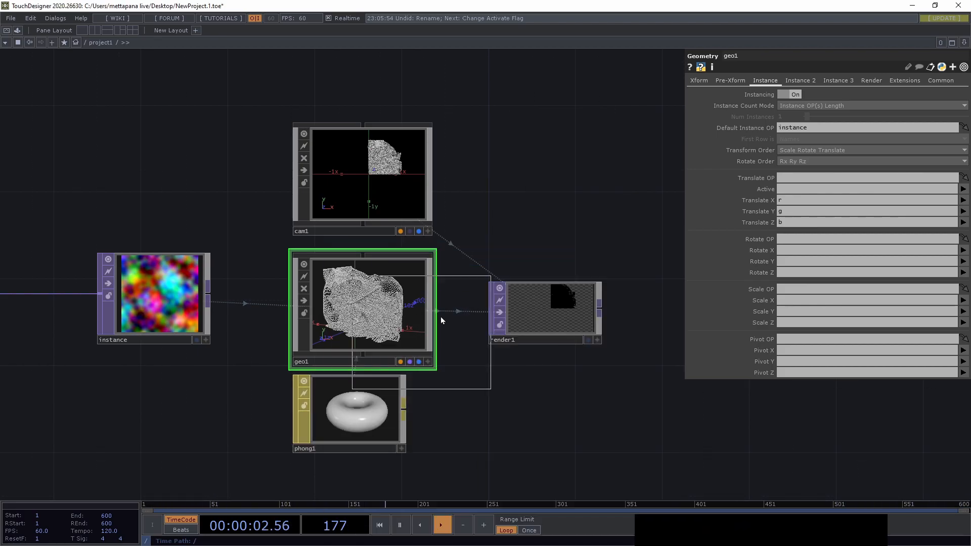
{"action": "left_click", "coordinate": [537, 180]}
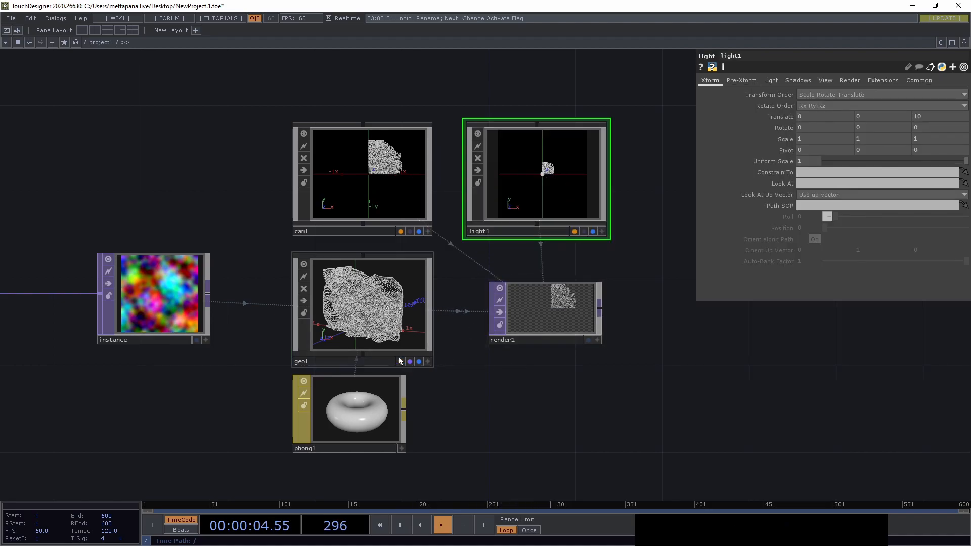
{"action": "scroll", "coordinate": [412, 284], "scroll_direction": "up", "scroll_amount": 2}
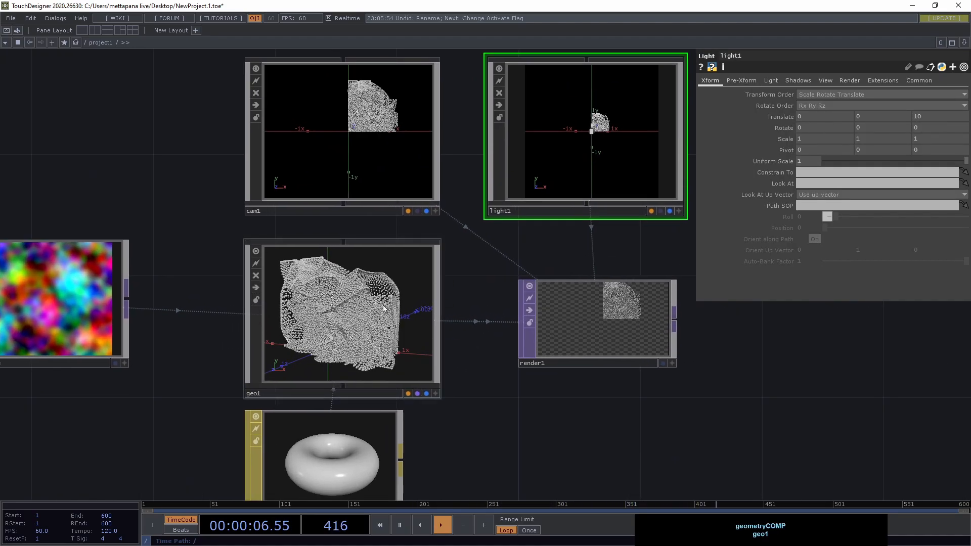
{"action": "left_click_drag", "start_coordinate": [587, 387], "coordinate": [485, 359]}
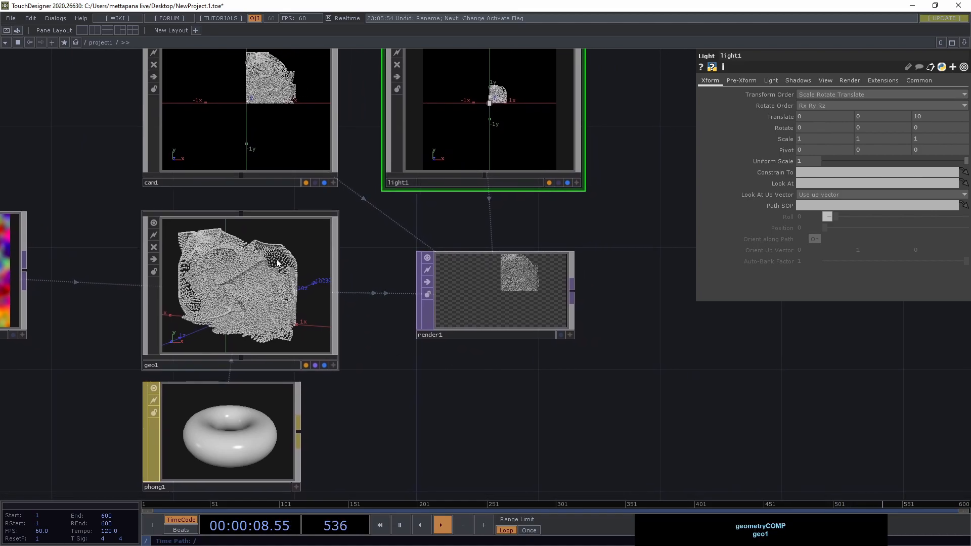
{"action": "left_click_drag", "start_coordinate": [363, 256], "coordinate": [379, 308]}
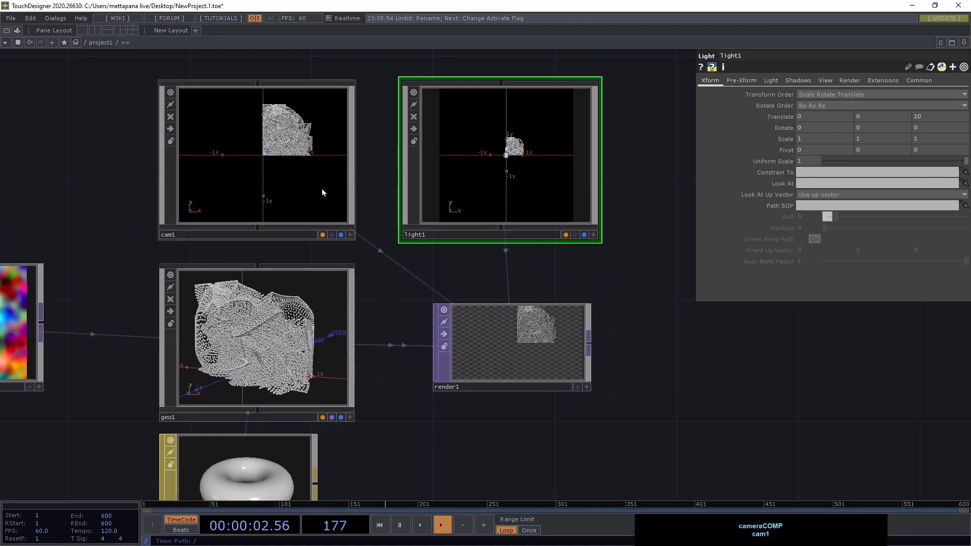
{"action": "left_click_drag", "start_coordinate": [473, 191], "coordinate": [509, 197]}
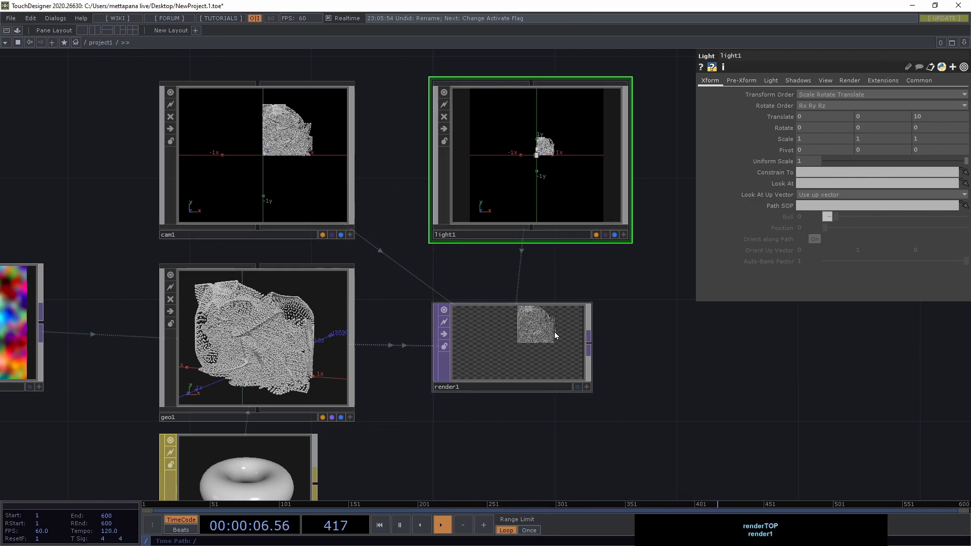
Step: Set the pixel format of the noise1 TOP to 32-bit float (RGBA) and check its point cloud
{"action": "scroll", "coordinate": [557, 335], "scroll_direction": "up", "scroll_amount": 4}
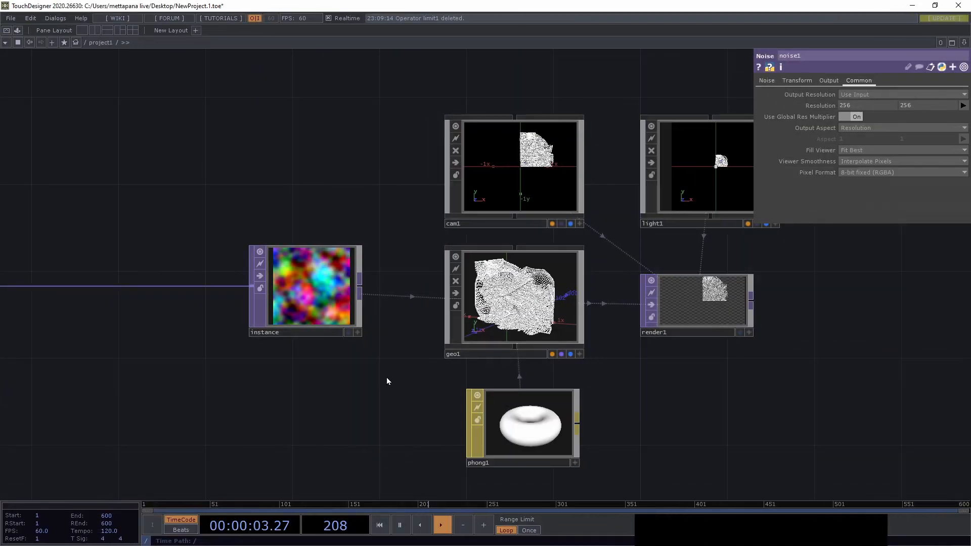
{"action": "left_click_drag", "start_coordinate": [415, 401], "coordinate": [762, 384]}
{"action": "scroll", "coordinate": [190, 266], "scroll_direction": "up", "scroll_amount": 4}
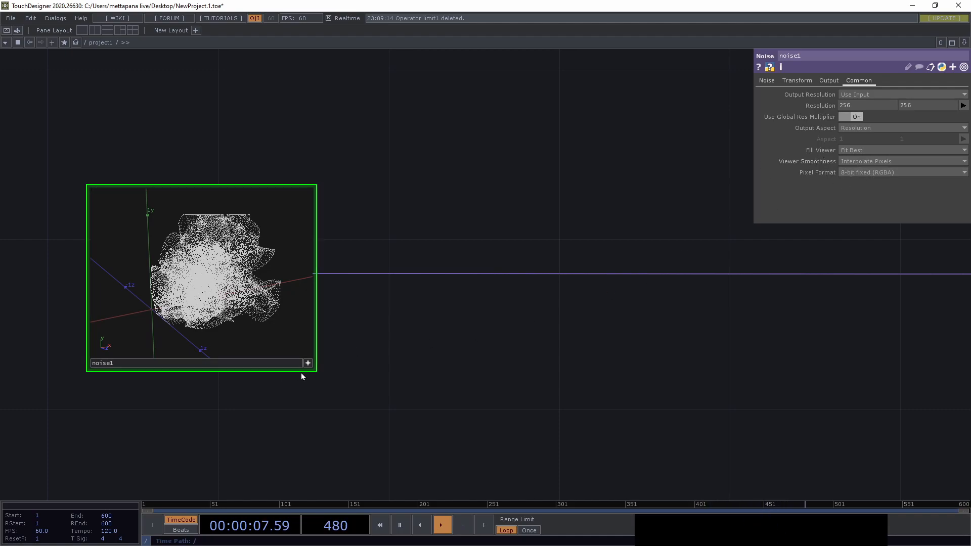
{"action": "left_click", "coordinate": [863, 173]}
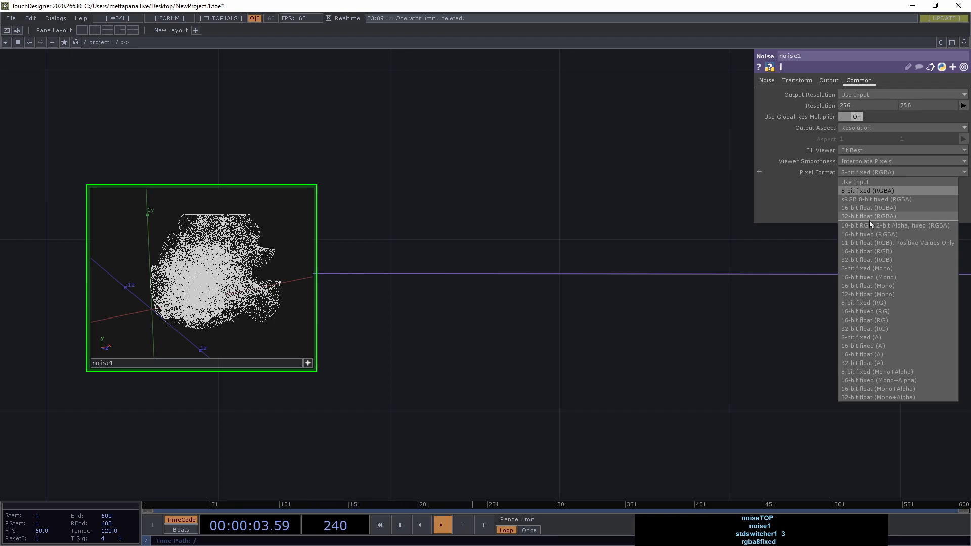
{"action": "left_click", "coordinate": [869, 218]}
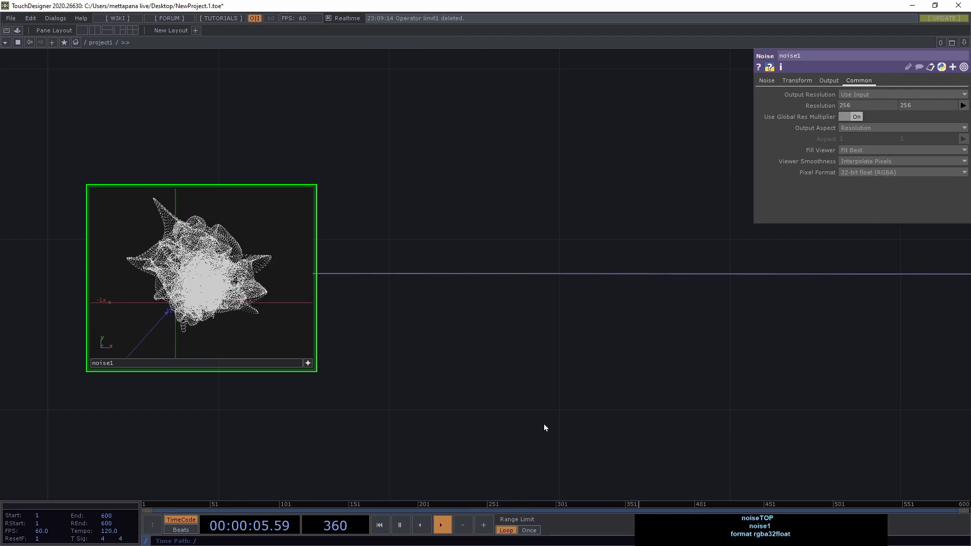
{"action": "left_click_drag", "start_coordinate": [258, 292], "coordinate": [265, 296]}
{"action": "scroll", "coordinate": [266, 295], "scroll_direction": "up", "scroll_amount": 5}
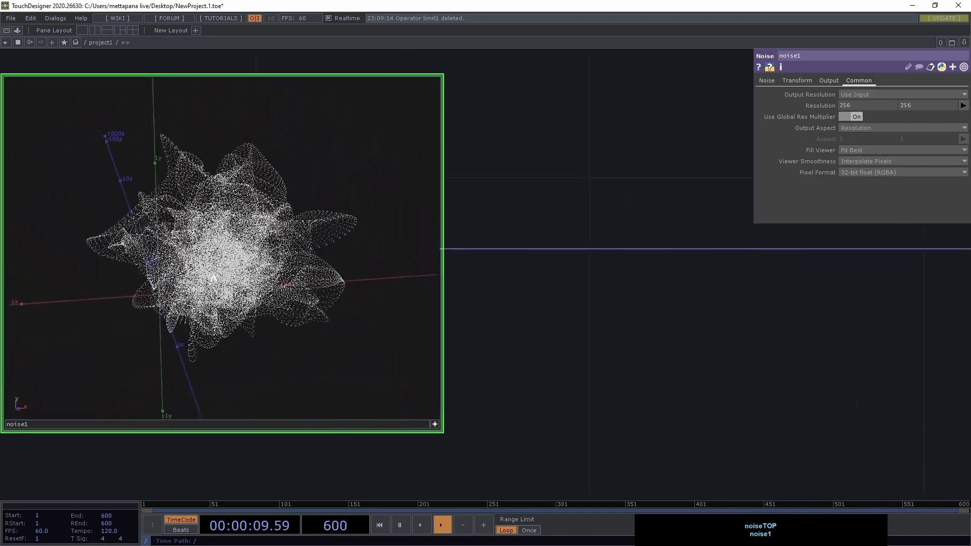
{"action": "left_click_drag", "start_coordinate": [361, 259], "coordinate": [263, 294]}
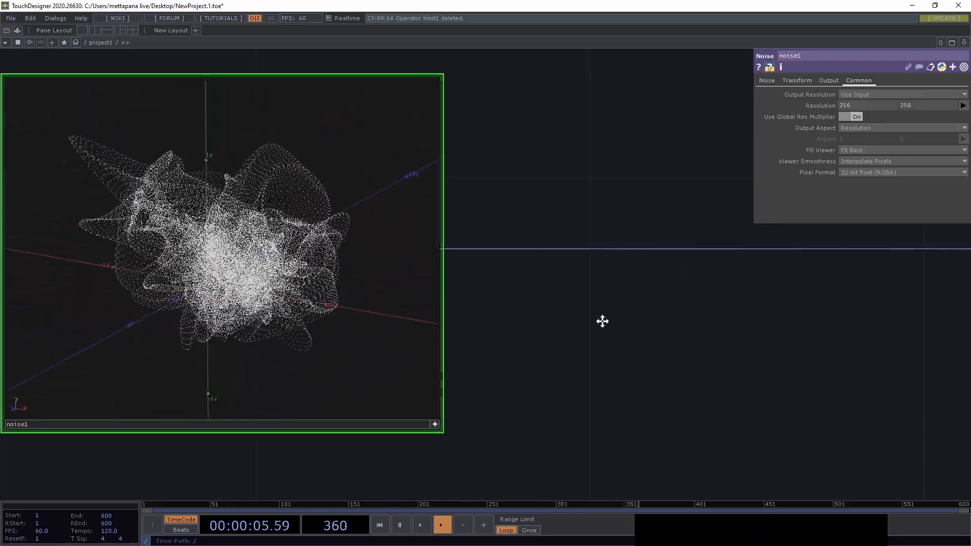
{"action": "scroll", "coordinate": [353, 291], "scroll_direction": "down", "scroll_amount": 7}
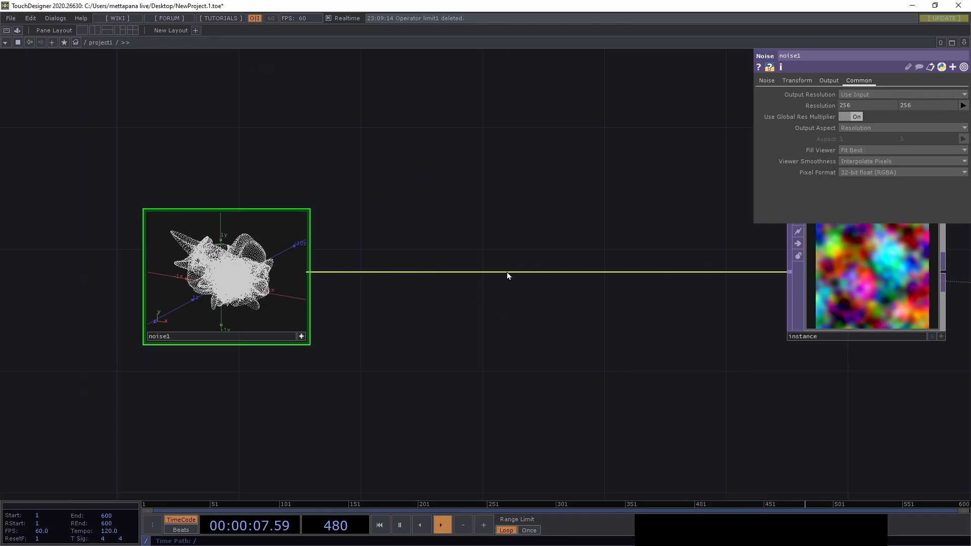
{"action": "scroll", "coordinate": [210, 291], "scroll_direction": "up", "scroll_amount": 5}
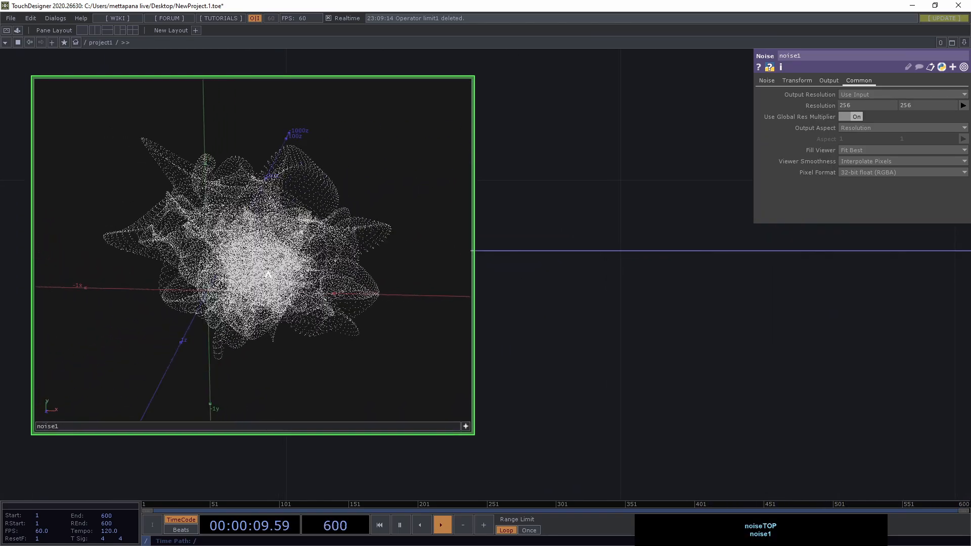
{"action": "scroll", "coordinate": [293, 278], "scroll_direction": "down", "scroll_amount": 4}
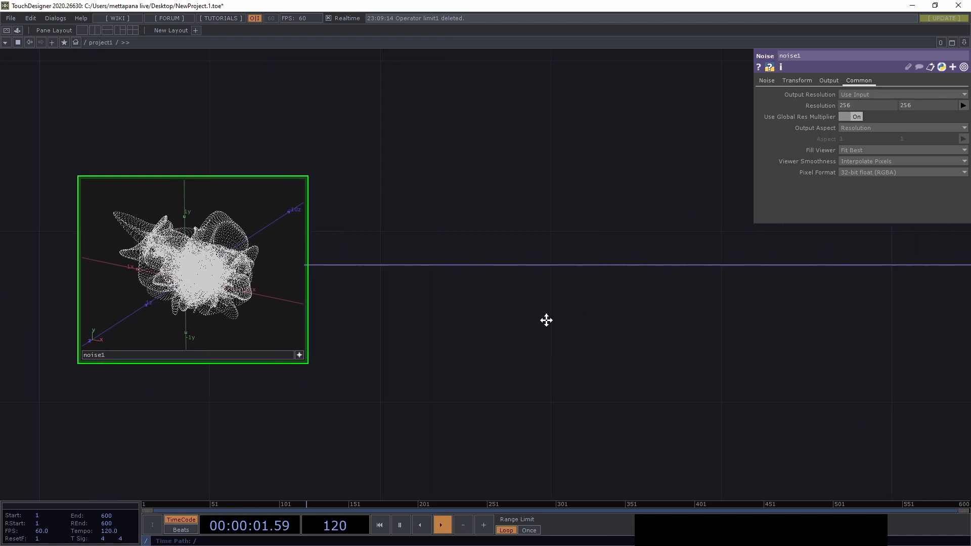
Step: Add a Limit TOP and wire it between noise1 and the instance node
{"action": "key", "text": "Tab"}
{"action": "type", "text": "l"}
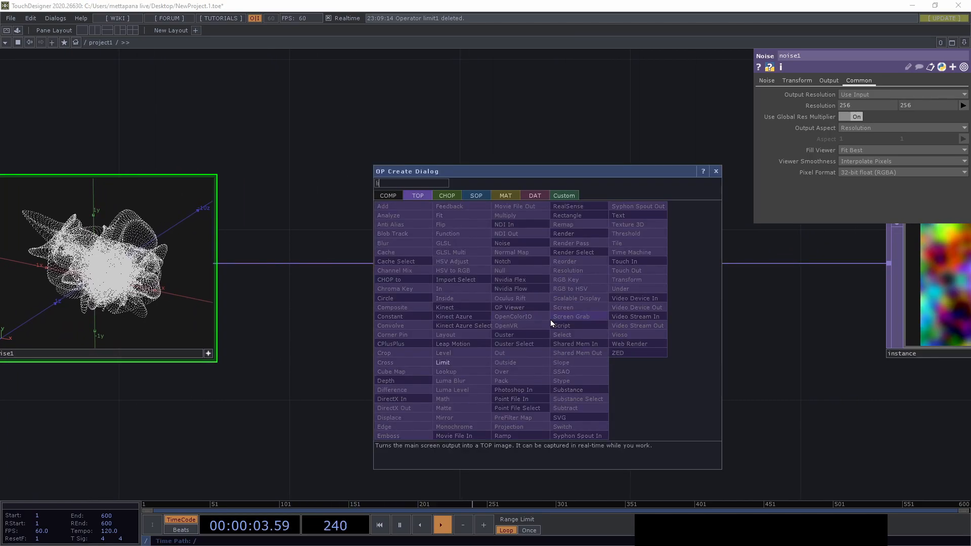
{"action": "left_click", "coordinate": [444, 363]}
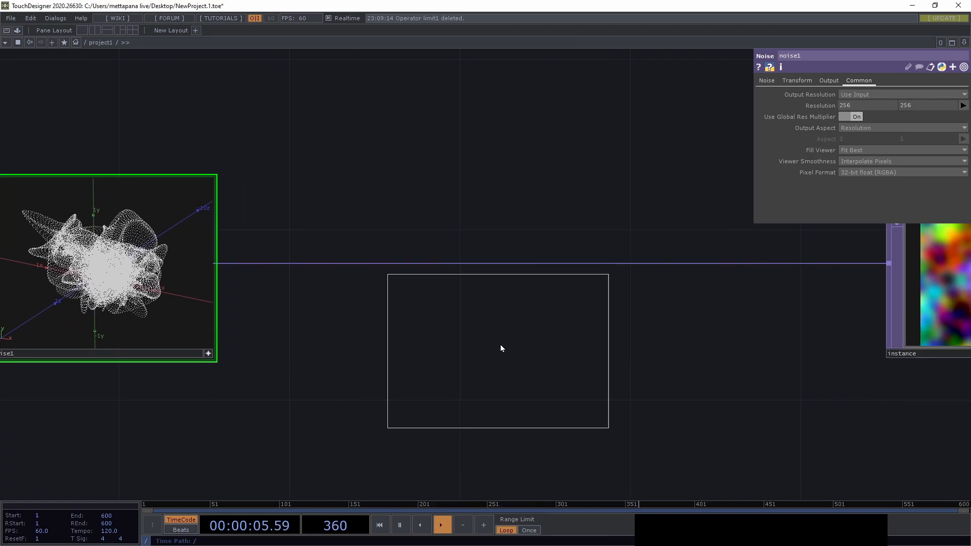
{"action": "left_click", "coordinate": [504, 342]}
{"action": "left_click_drag", "start_coordinate": [215, 263], "coordinate": [377, 305]}
{"action": "left_click_drag", "start_coordinate": [597, 301], "coordinate": [889, 263]}
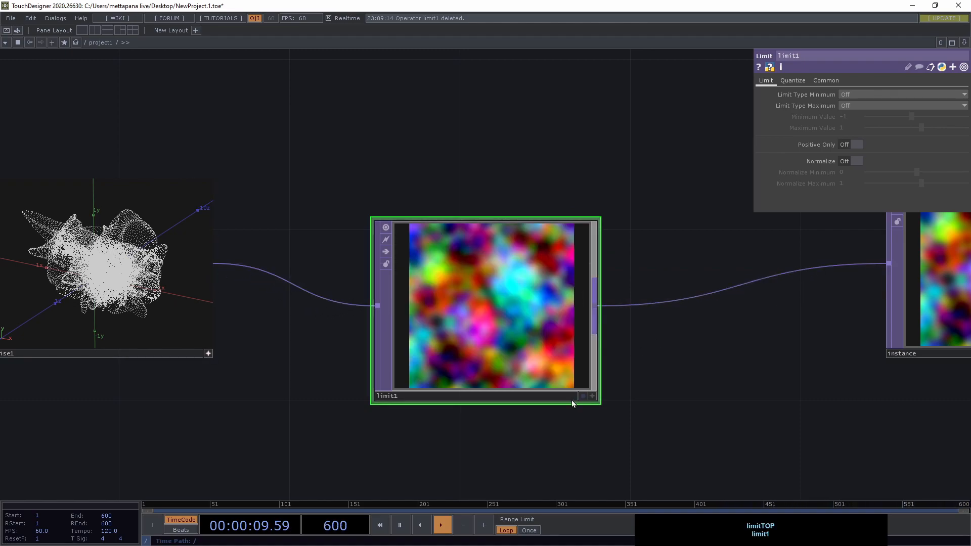
Step: Display limit1's output as a point cloud and enable Normalize with a Normalize Minimum of -0.99
{"action": "left_click", "coordinate": [592, 396]}
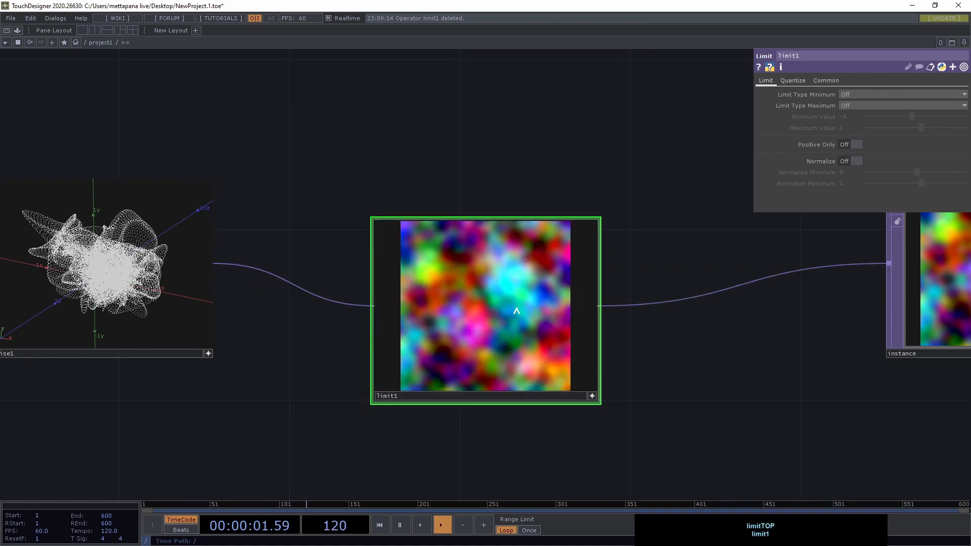
{"action": "scroll", "coordinate": [517, 311], "scroll_direction": "up", "scroll_amount": 5}
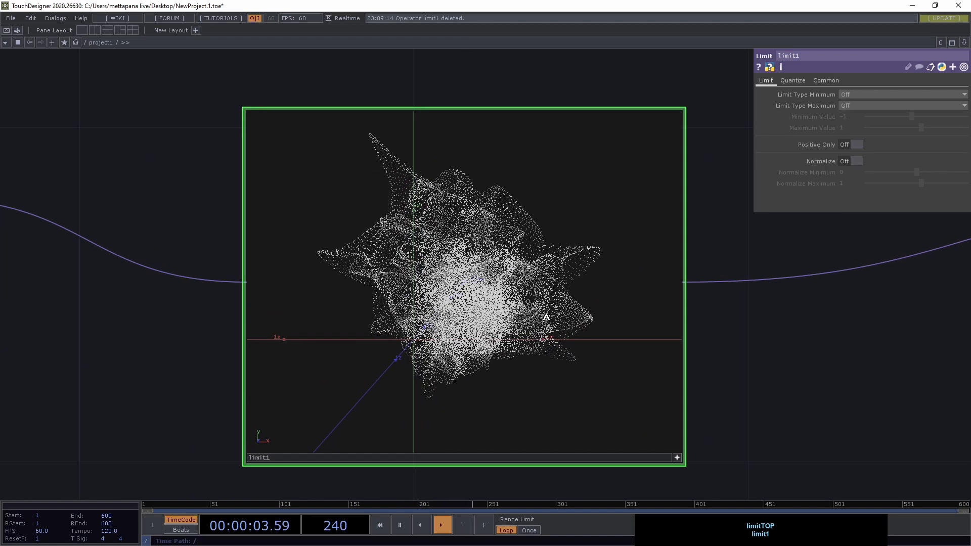
{"action": "left_click", "coordinate": [855, 161]}
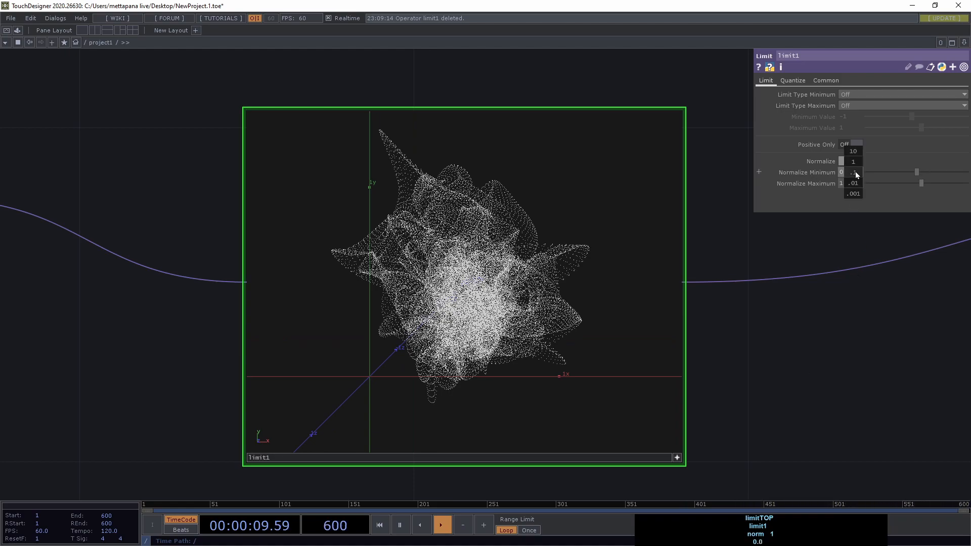
{"action": "middle_click_drag", "start_coordinate": [848, 185], "coordinate": [854, 158]}
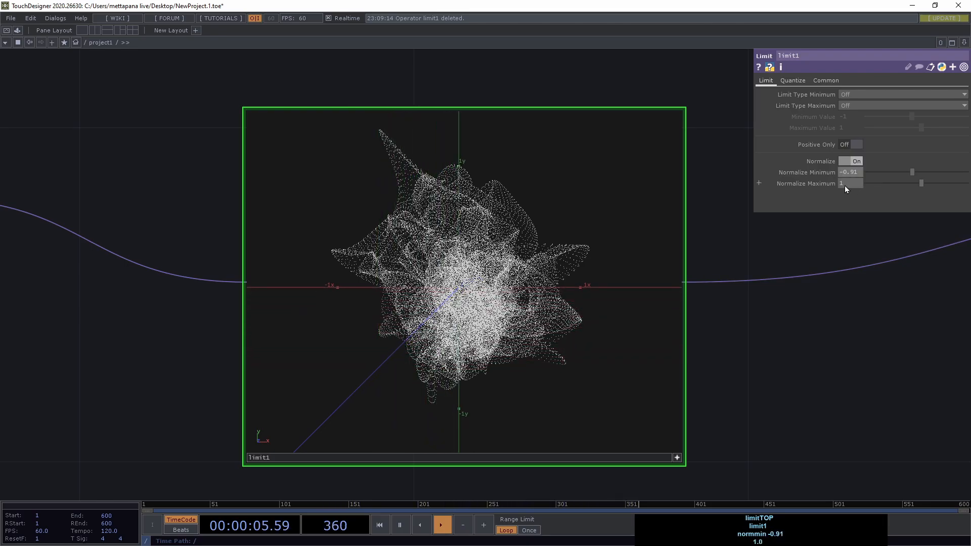
{"action": "left_click_drag", "start_coordinate": [419, 324], "coordinate": [481, 326]}
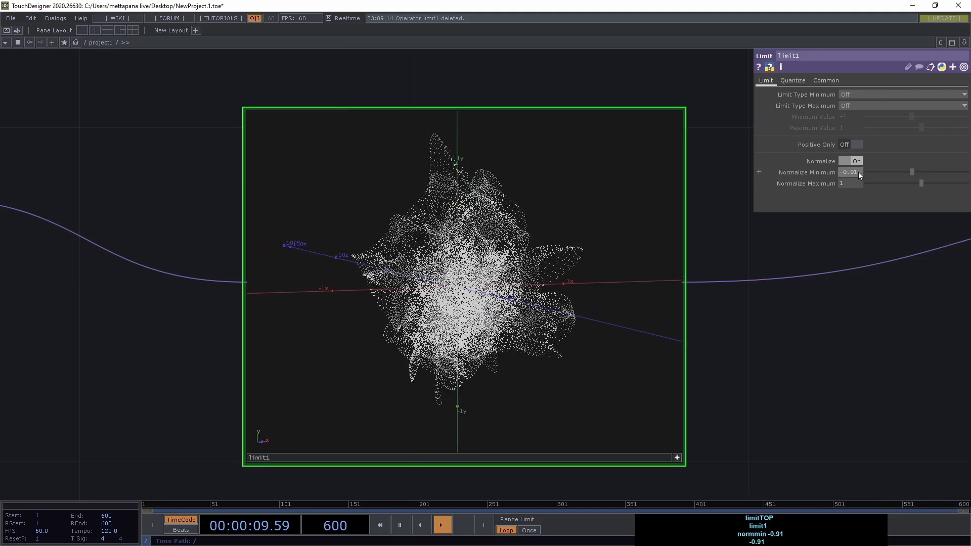
{"action": "mouse_move", "coordinate": [859, 174]}
{"action": "middle_mouse_down"}
{"action": "mouse_move", "coordinate": [843, 183]}
{"action": "mouse_move", "coordinate": [853, 161]}
{"action": "middle_mouse_up"}
{"action": "left_click_drag", "start_coordinate": [635, 334], "coordinate": [526, 270]}
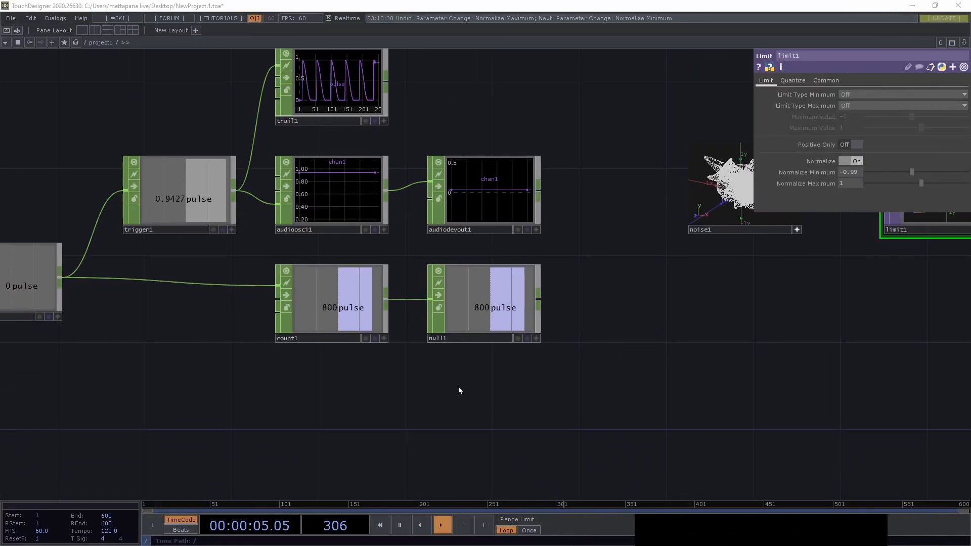
Step: Add a Noise CHOP below count1
{"action": "key", "text": "Tab"}
{"action": "type", "text": "noise"}
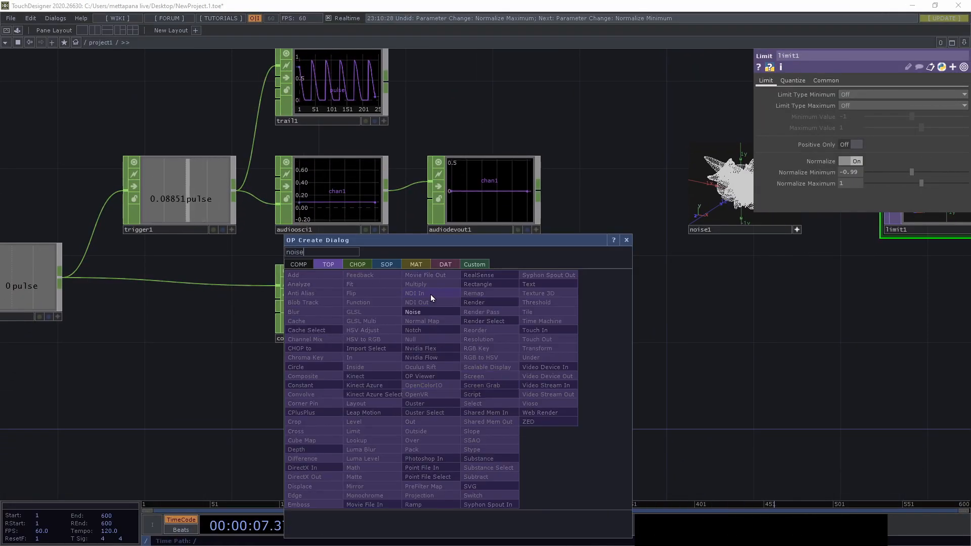
{"action": "left_click", "coordinate": [358, 265]}
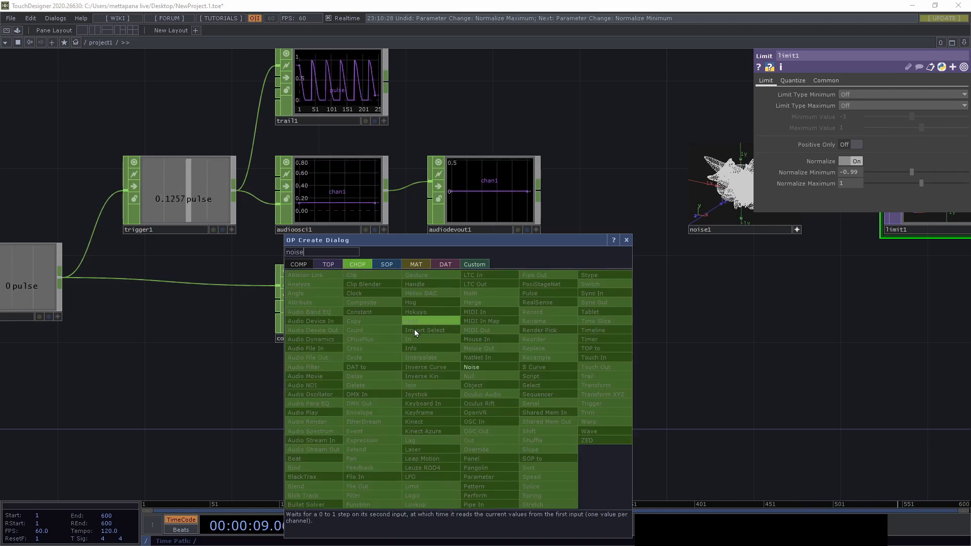
{"action": "left_click", "coordinate": [479, 368]}
{"action": "left_click", "coordinate": [376, 435]}
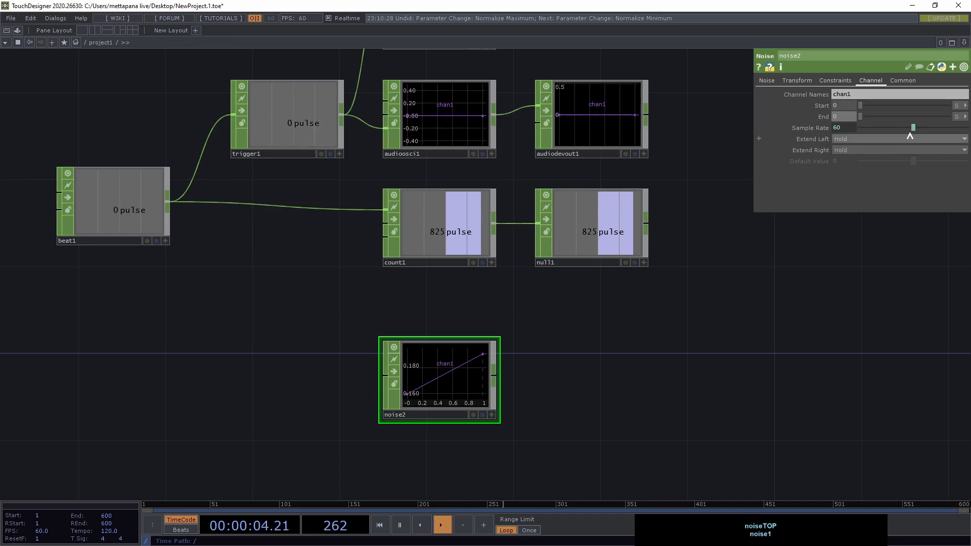
Step: Switch the End unit of noise2's channel range to samples and set End to 0
{"action": "left_click_drag", "start_coordinate": [860, 116], "coordinate": [829, 121]}
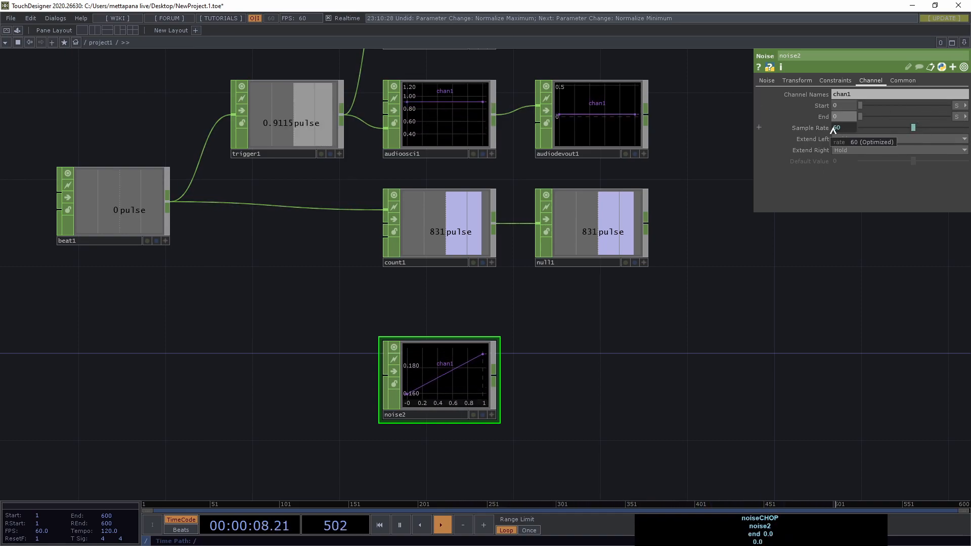
{"action": "left_click_drag", "start_coordinate": [889, 116], "coordinate": [954, 116]}
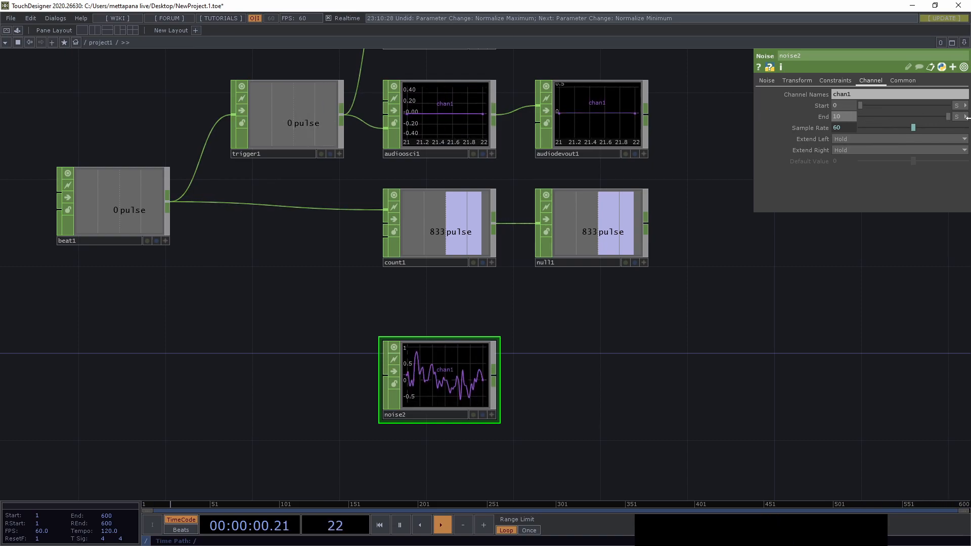
{"action": "left_click", "coordinate": [959, 117]}
{"action": "left_click", "coordinate": [955, 129]}
{"action": "left_click_drag", "start_coordinate": [953, 116], "coordinate": [740, 121]}
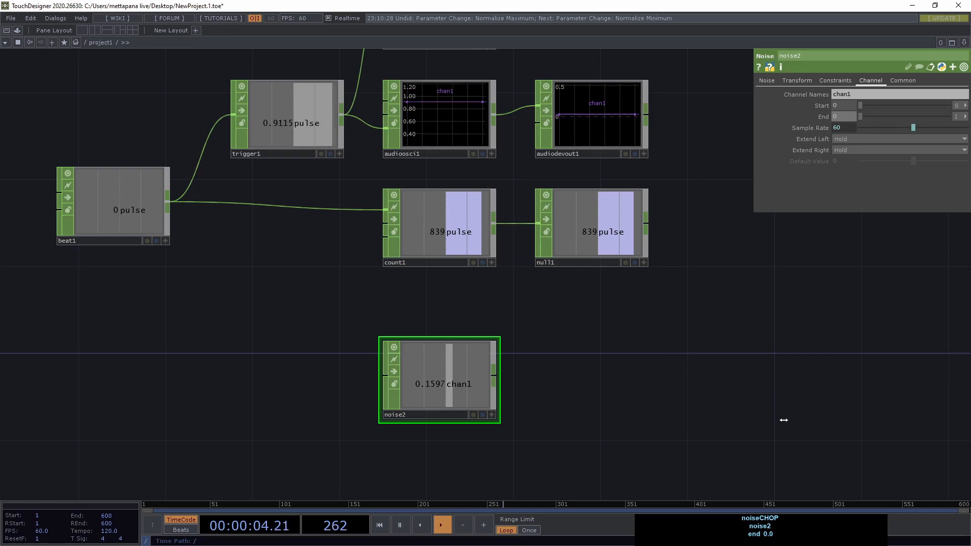
Step: Append a Null CHOP to noise2's output
{"action": "scroll", "coordinate": [505, 409], "scroll_direction": "up", "scroll_amount": 2}
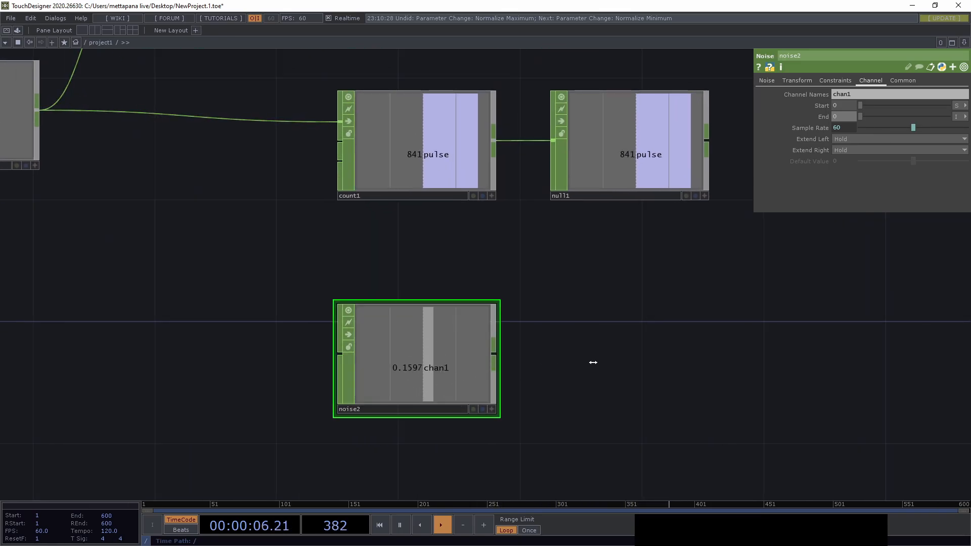
{"action": "right_click", "coordinate": [496, 354]}
{"action": "type", "text": "nu"}
{"action": "key", "text": "Return"}
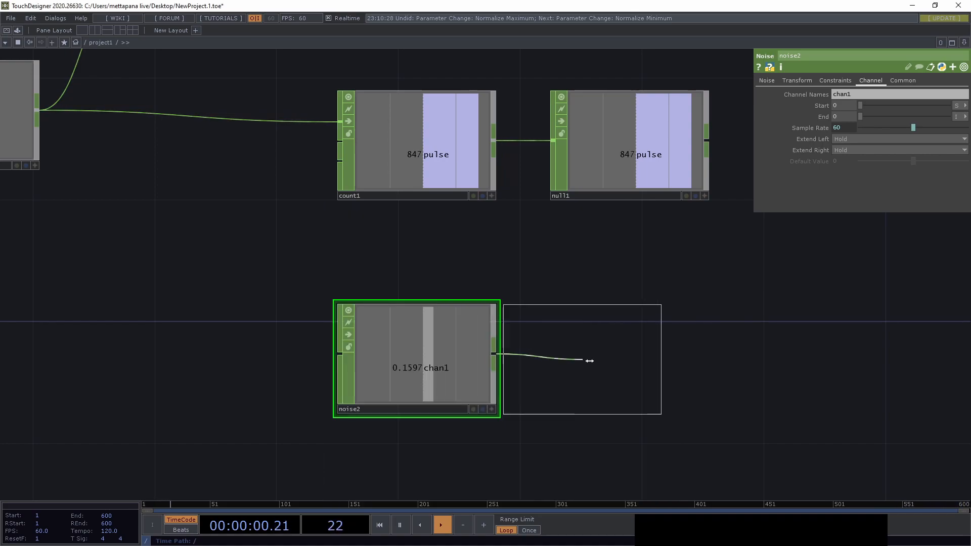
{"action": "left_click", "coordinate": [672, 360]}
{"action": "key", "text": "h"}
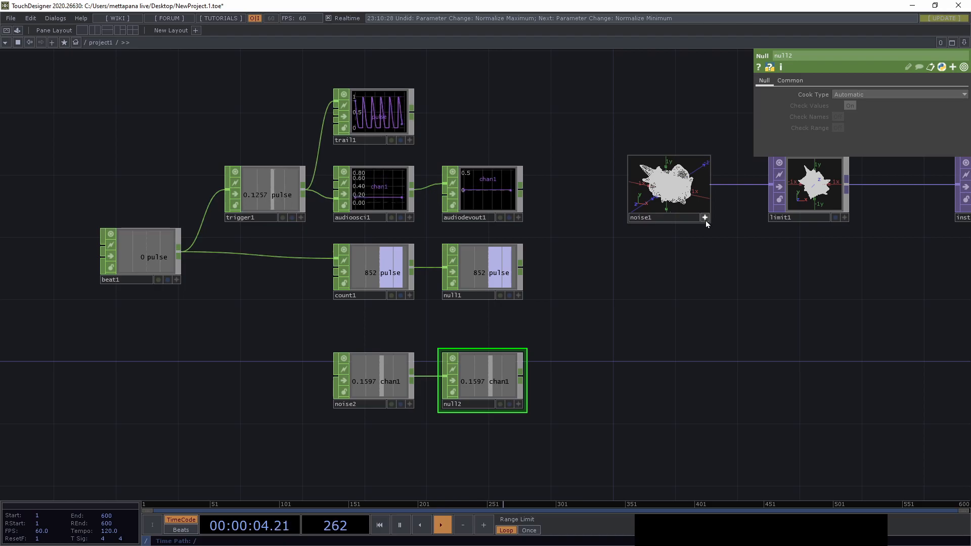
Step: Drive the noise1 TOP's Seed with a CHOP reference to null2's chan1 channel
{"action": "left_click", "coordinate": [705, 218]}
{"action": "left_click", "coordinate": [766, 81]}
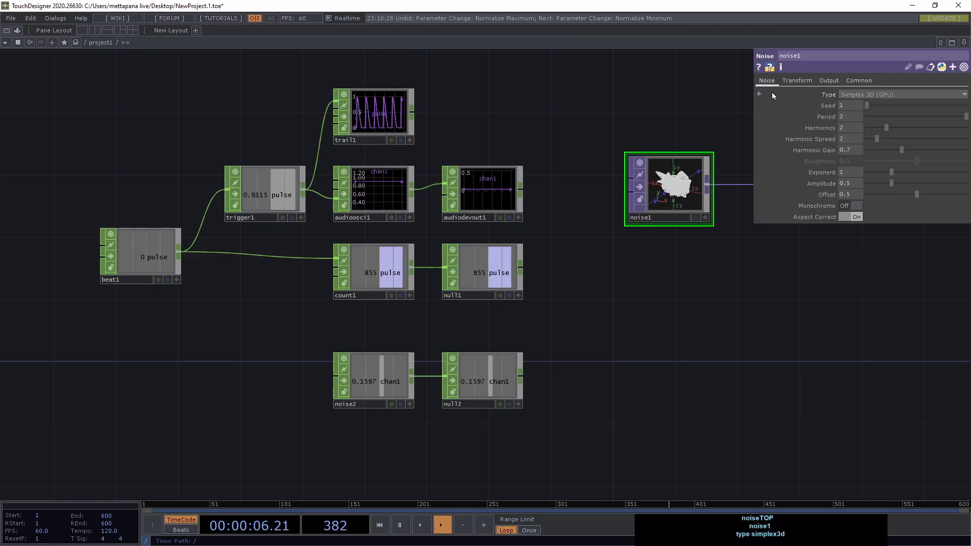
{"action": "scroll", "coordinate": [541, 365], "scroll_direction": "up", "scroll_amount": 3}
{"action": "scroll", "coordinate": [541, 365], "scroll_direction": "up", "scroll_amount": 1}
{"action": "left_click", "coordinate": [485, 453]}
{"action": "left_click_drag", "start_coordinate": [441, 434], "coordinate": [848, 105]}
{"action": "left_click", "coordinate": [841, 101]}
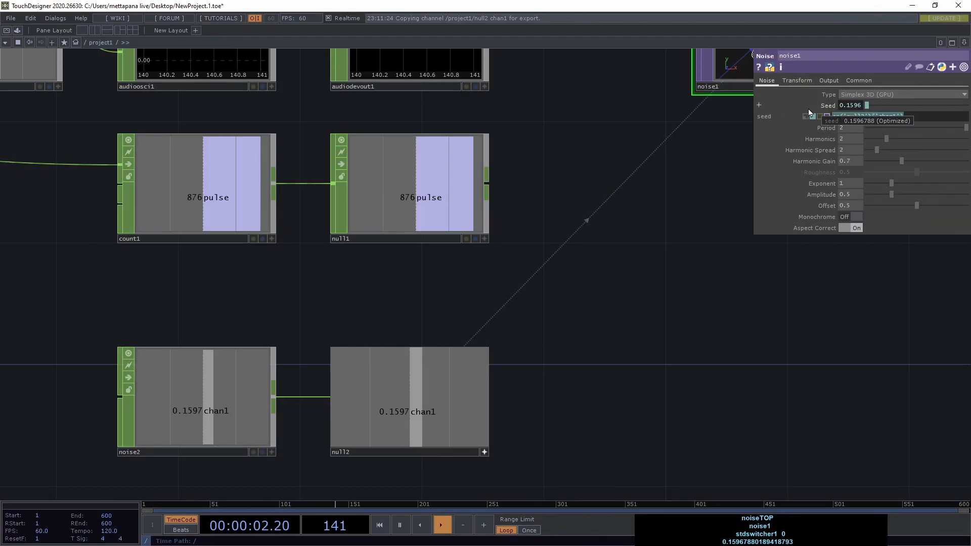
Step: Drive the noise2 CHOP's Seed with a CHOP reference to null1's pulse channel
{"action": "left_click_drag", "start_coordinate": [355, 325], "coordinate": [518, 321]}
{"action": "left_click", "coordinate": [405, 388]}
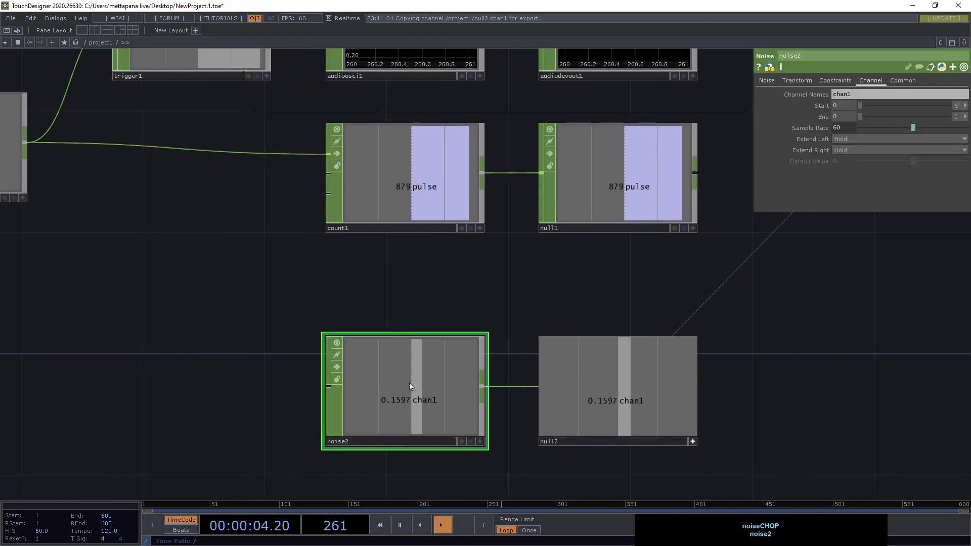
{"action": "scroll", "coordinate": [406, 357], "scroll_direction": "down", "scroll_amount": 3}
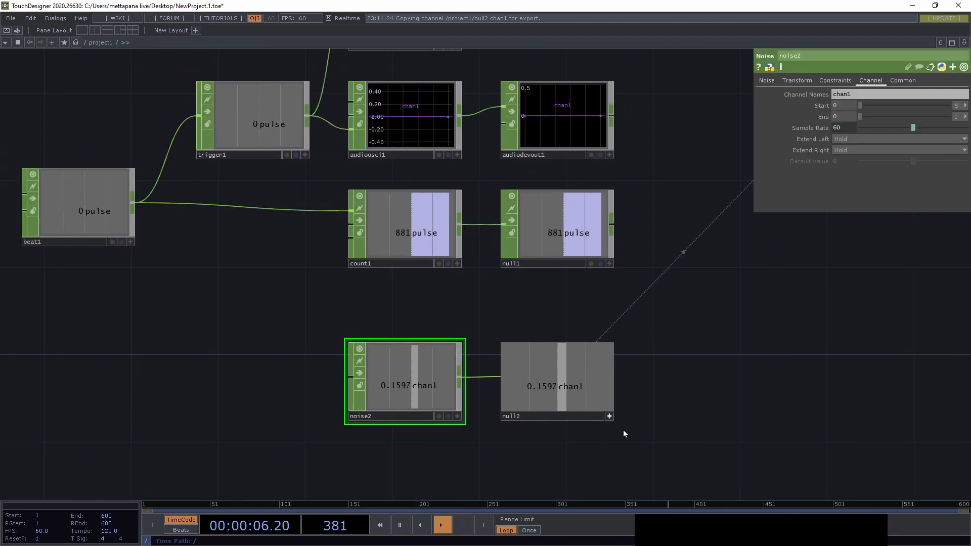
{"action": "scroll", "coordinate": [460, 289], "scroll_direction": "up", "scroll_amount": 2}
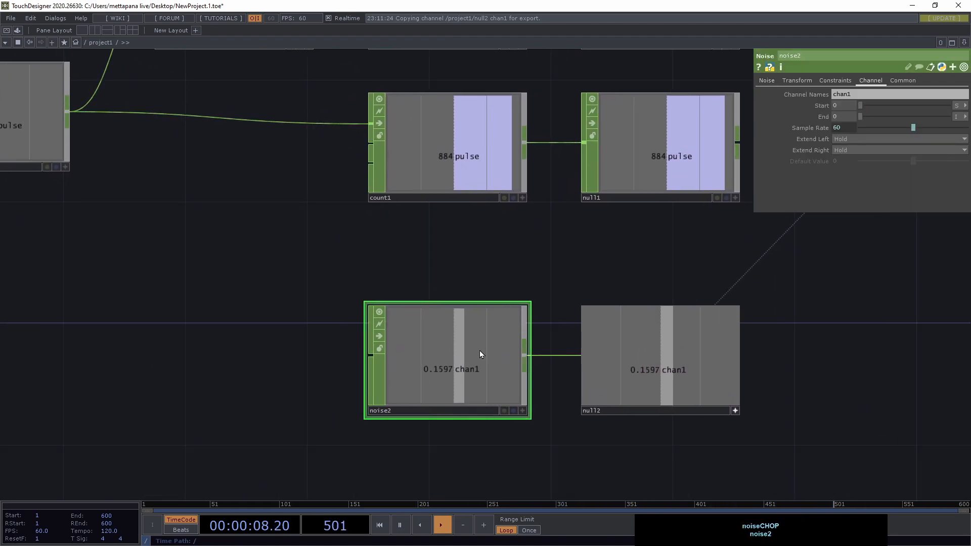
{"action": "scroll", "coordinate": [435, 374], "scroll_direction": "down", "scroll_amount": 2}
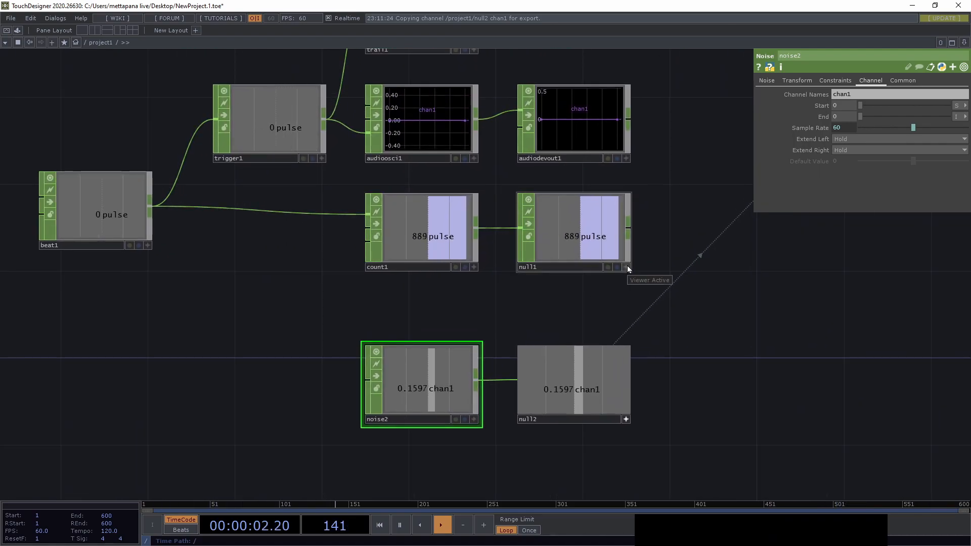
{"action": "left_click", "coordinate": [628, 267]}
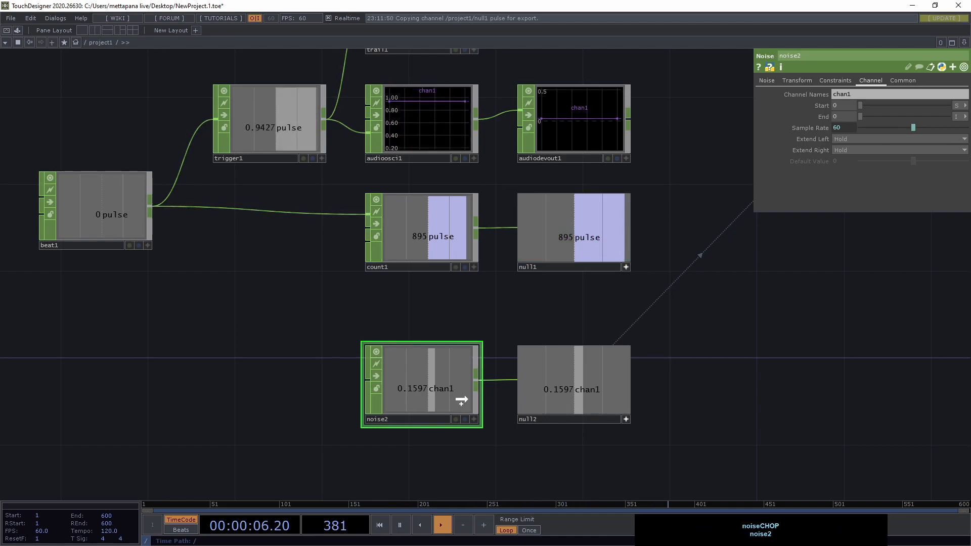
{"action": "left_click", "coordinate": [781, 80]}
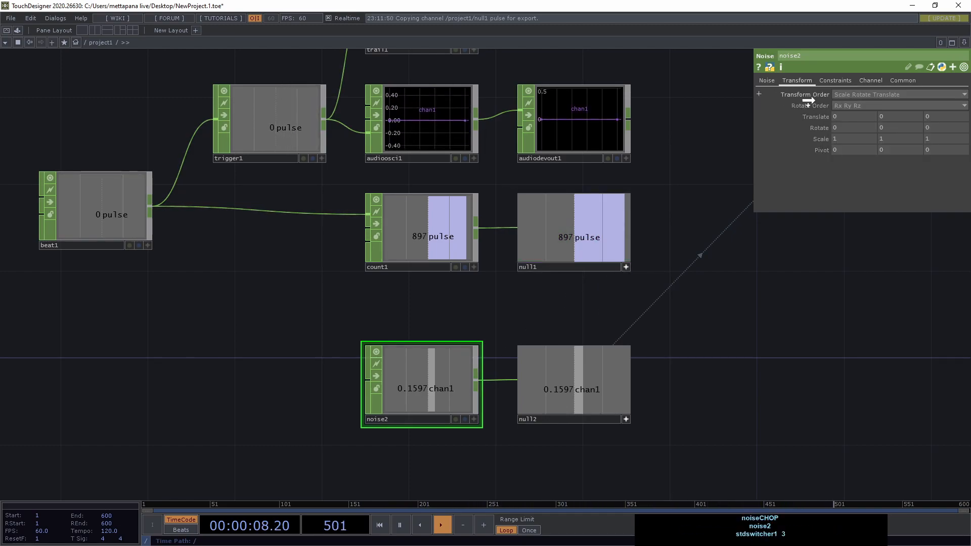
{"action": "left_click", "coordinate": [766, 81]}
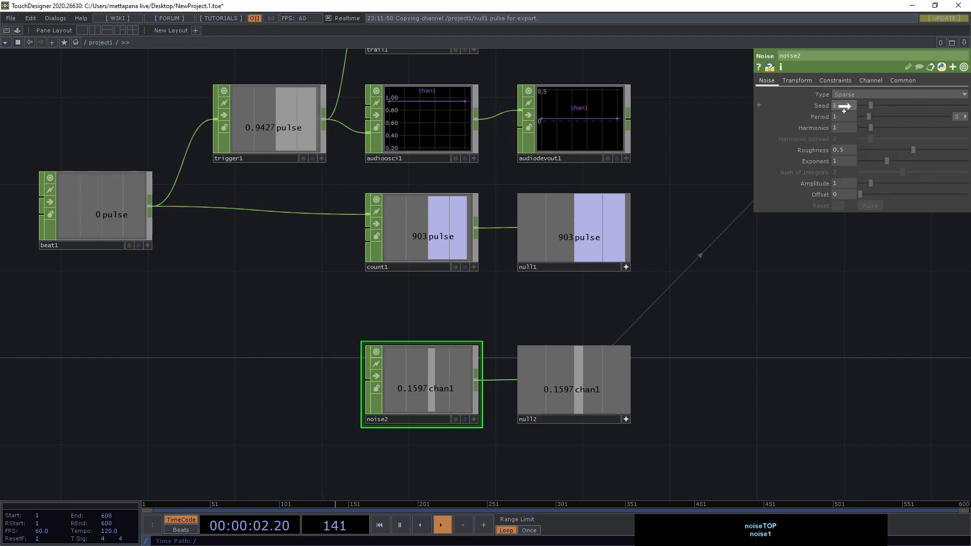
{"action": "left_click", "coordinate": [846, 107]}
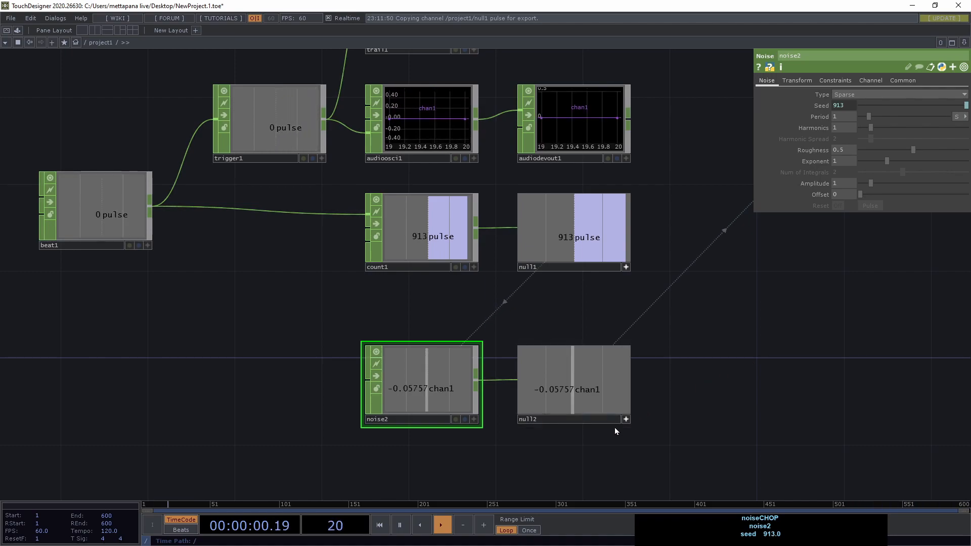
Step: Turn off null2's active viewer, make room after noise2 and insert a Math CHOP on the wire between noise2 and null2
{"action": "left_click", "coordinate": [626, 419]}
{"action": "left_click_drag", "start_coordinate": [424, 409], "coordinate": [260, 403]}
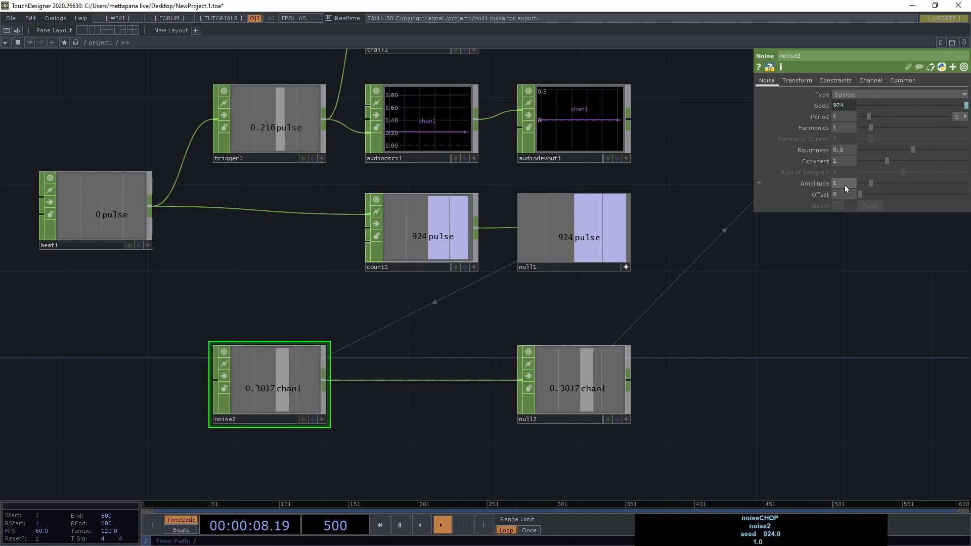
{"action": "right_click", "coordinate": [434, 380]}
{"action": "left_click", "coordinate": [456, 372]}
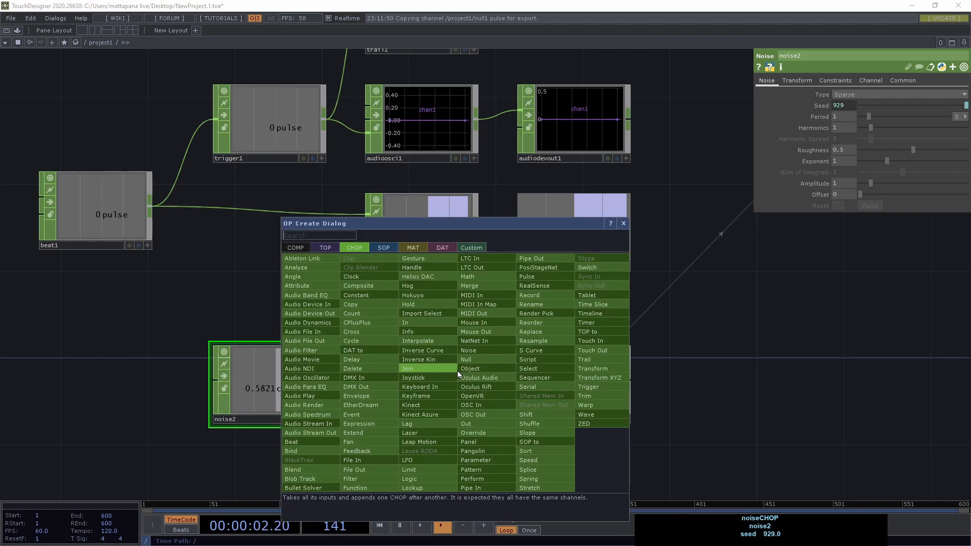
{"action": "type", "text": "math"}
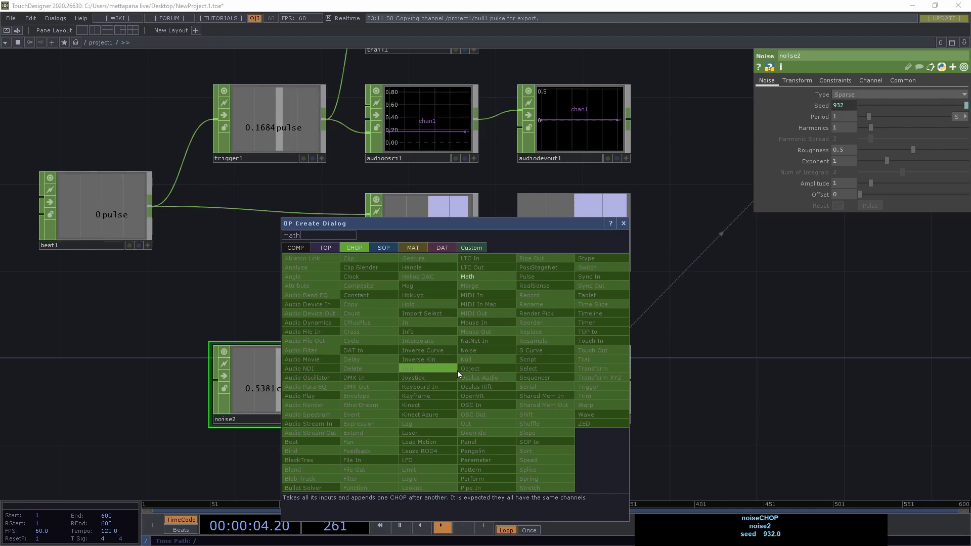
{"action": "left_click", "coordinate": [482, 277]}
{"action": "left_click", "coordinate": [413, 396]}
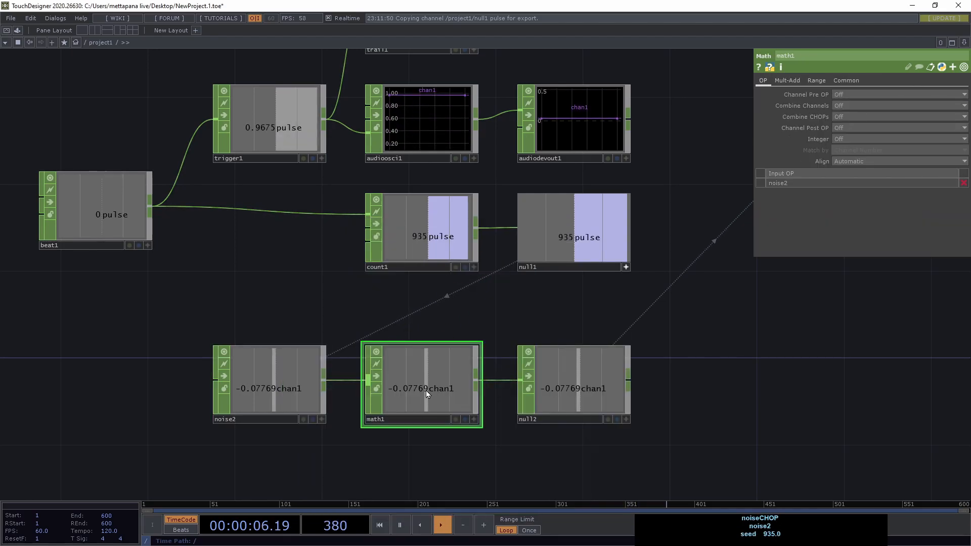
Step: Set math1's Channel Pre OP to Positive
{"action": "left_click", "coordinate": [815, 81]}
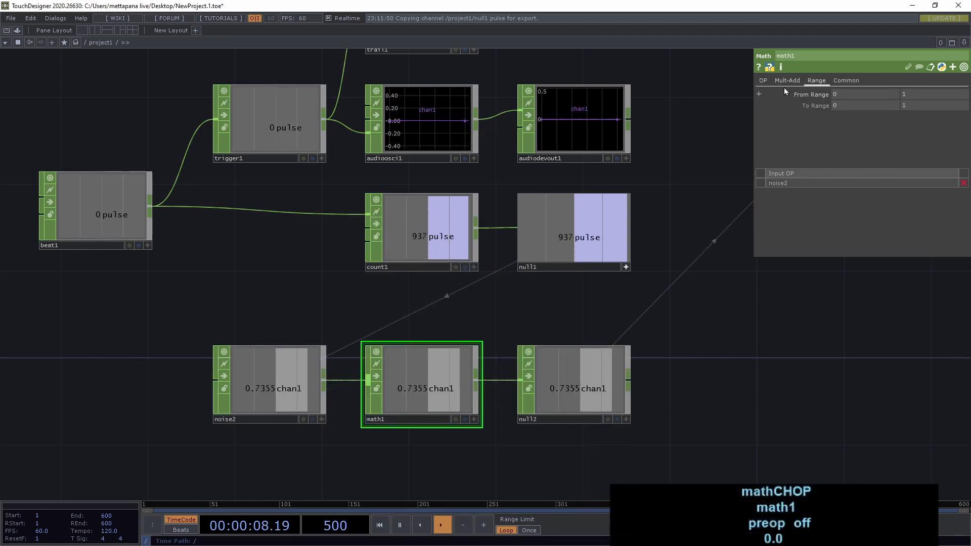
{"action": "left_click", "coordinate": [763, 81]}
{"action": "left_click", "coordinate": [847, 94]}
{"action": "left_click", "coordinate": [852, 121]}
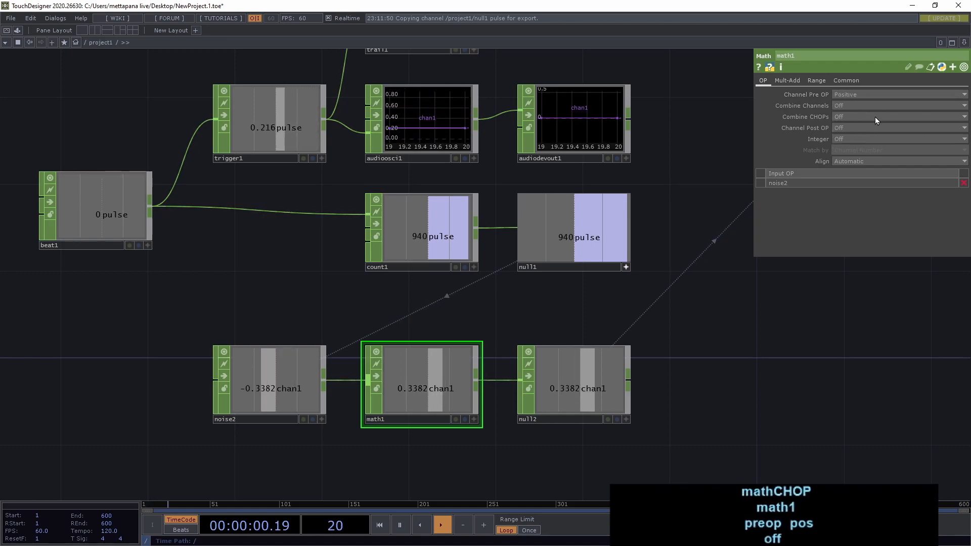
Step: Set the lower To Range value of math1 to 0.7
{"action": "left_click", "coordinate": [817, 81]}
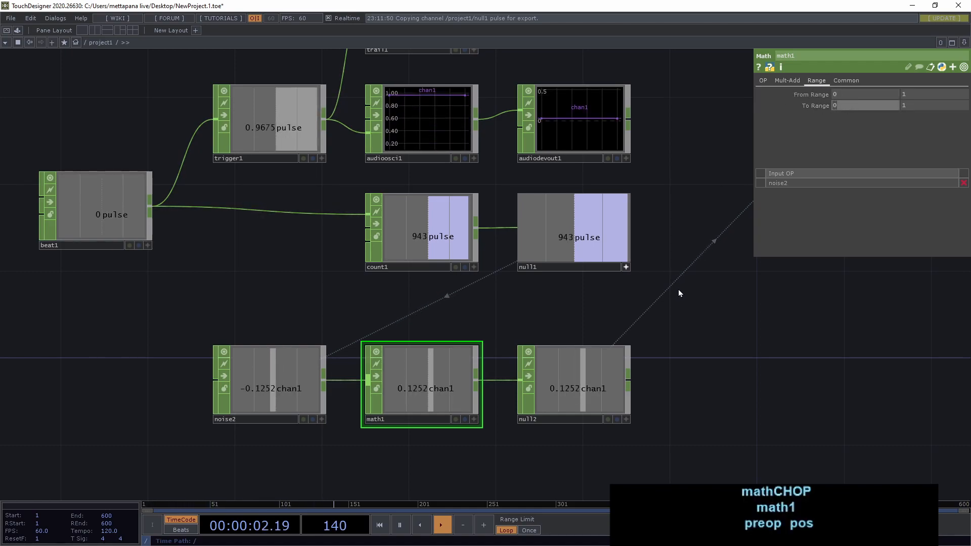
{"action": "type", "text": "."}
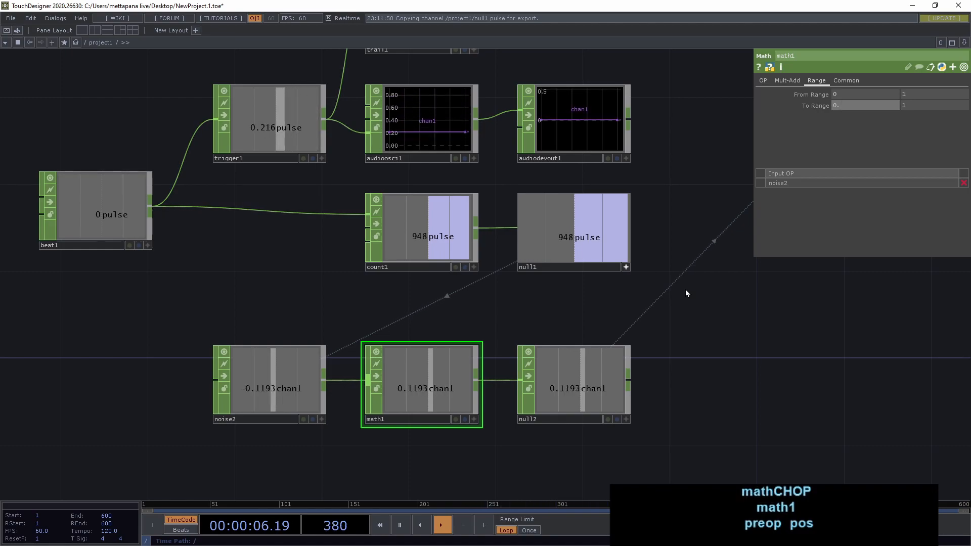
{"action": "type", "text": "7"}
{"action": "key", "text": "Tab"}
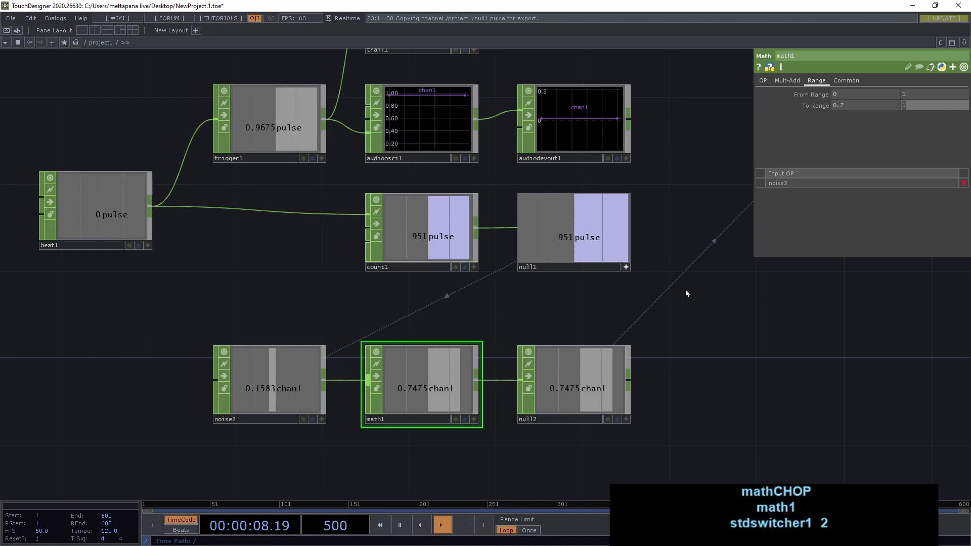
{"action": "left_click", "coordinate": [753, 377]}
Step: Examine how the noise1 TOP's point cloud and Seed value respond to the beat
{"action": "left_click_drag", "start_coordinate": [601, 323], "coordinate": [346, 345]}
{"action": "scroll", "coordinate": [347, 344], "scroll_direction": "down", "scroll_amount": 5}
{"action": "scroll", "coordinate": [432, 257], "scroll_direction": "up", "scroll_amount": 6}
{"action": "scroll", "coordinate": [477, 299], "scroll_direction": "up", "scroll_amount": 4}
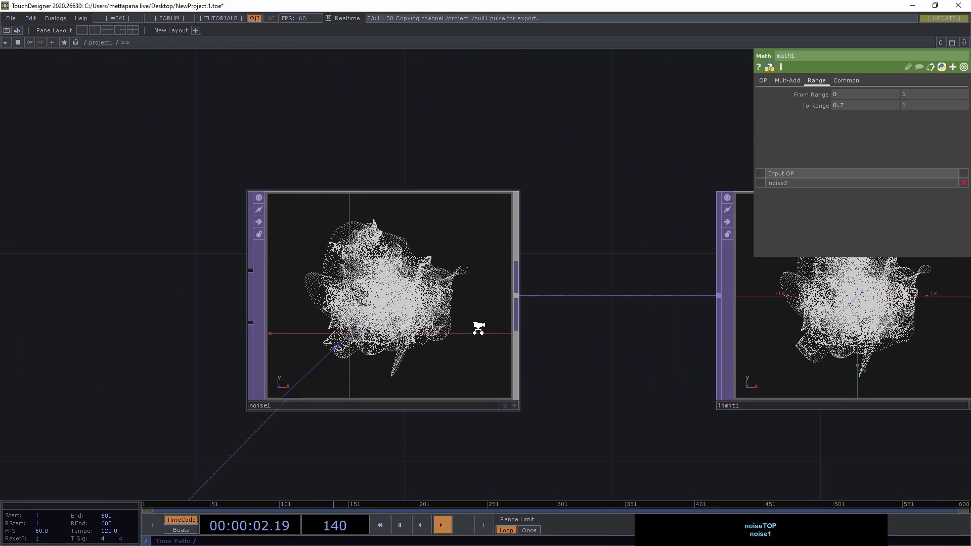
{"action": "left_click", "coordinate": [490, 317]}
{"action": "scroll", "coordinate": [388, 360], "scroll_direction": "up", "scroll_amount": 3}
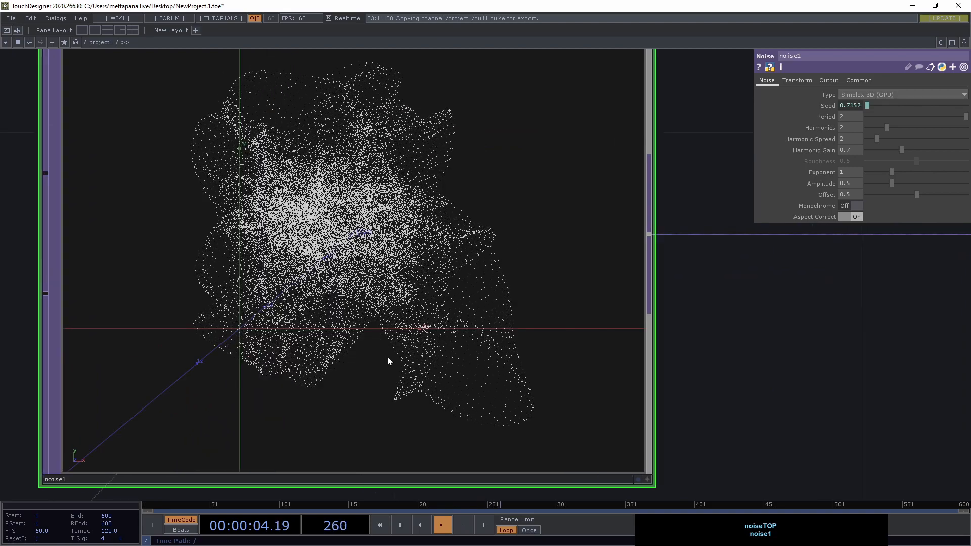
{"action": "scroll", "coordinate": [387, 360], "scroll_direction": "down", "scroll_amount": 2}
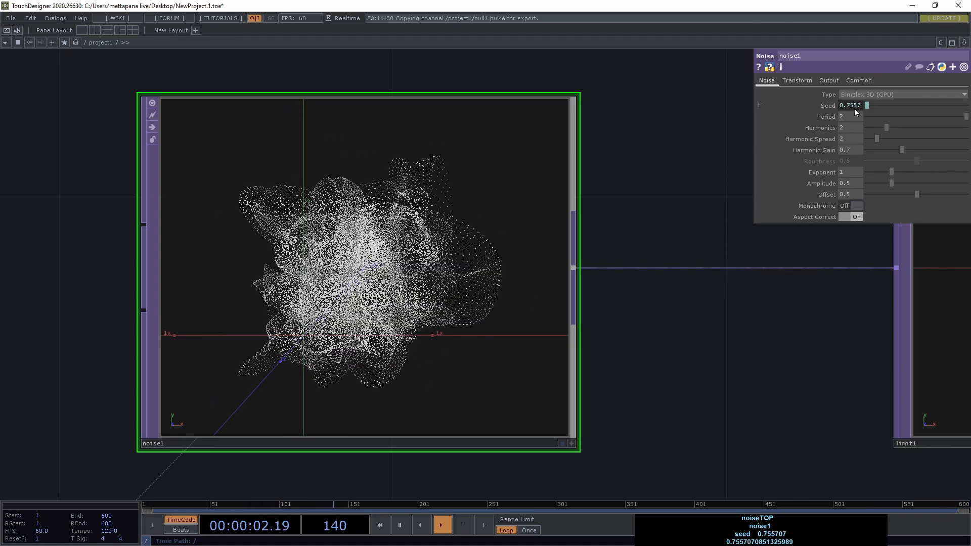
{"action": "scroll", "coordinate": [656, 305], "scroll_direction": "down", "scroll_amount": 1}
{"action": "scroll", "coordinate": [657, 305], "scroll_direction": "down", "scroll_amount": 3}
{"action": "left_click_drag", "start_coordinate": [703, 332], "coordinate": [486, 350]}
{"action": "scroll", "coordinate": [404, 307], "scroll_direction": "up", "scroll_amount": 2}
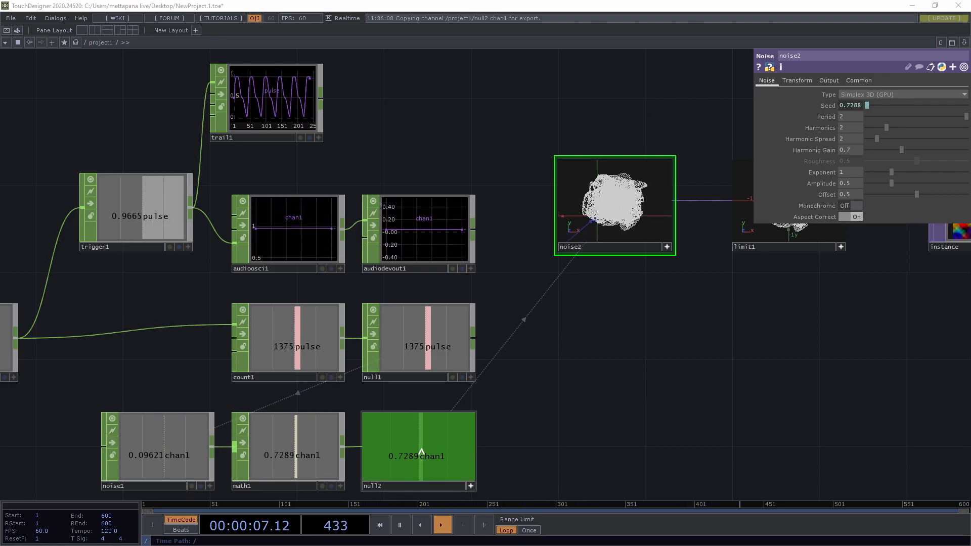
Step: Drive the noise2 TOP's Period with a CHOP reference to null2's chan1 channel
{"action": "left_click", "coordinate": [295, 460]}
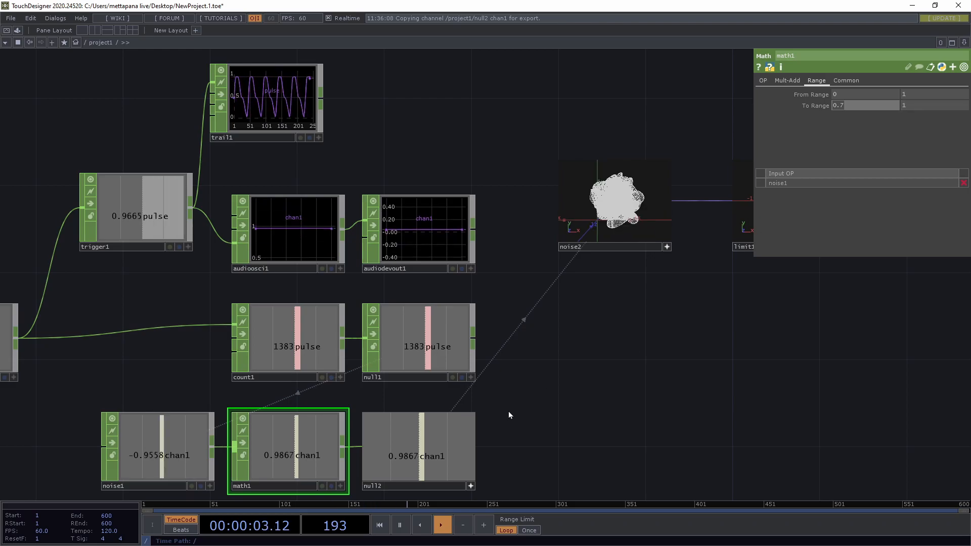
{"action": "left_click_drag", "start_coordinate": [427, 453], "coordinate": [564, 321]}
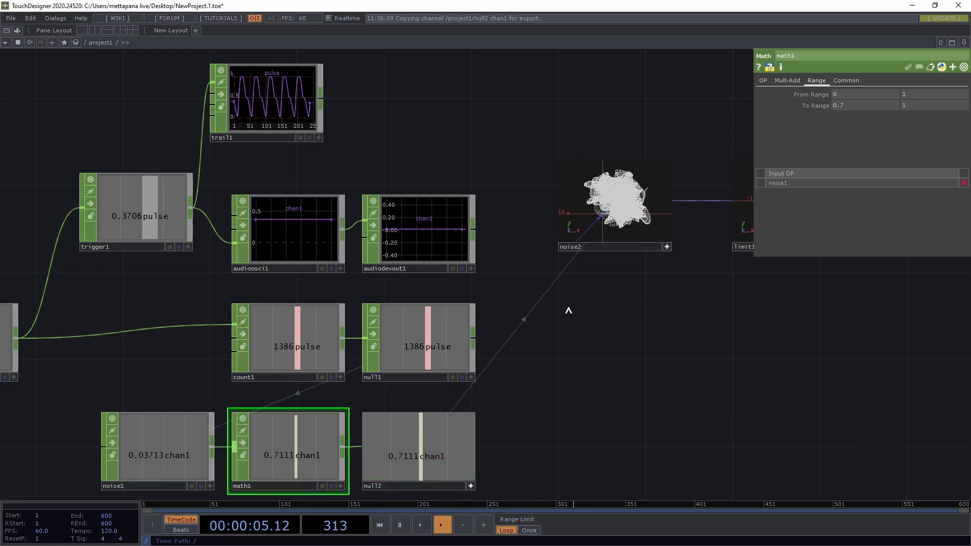
{"action": "left_click", "coordinate": [622, 212]}
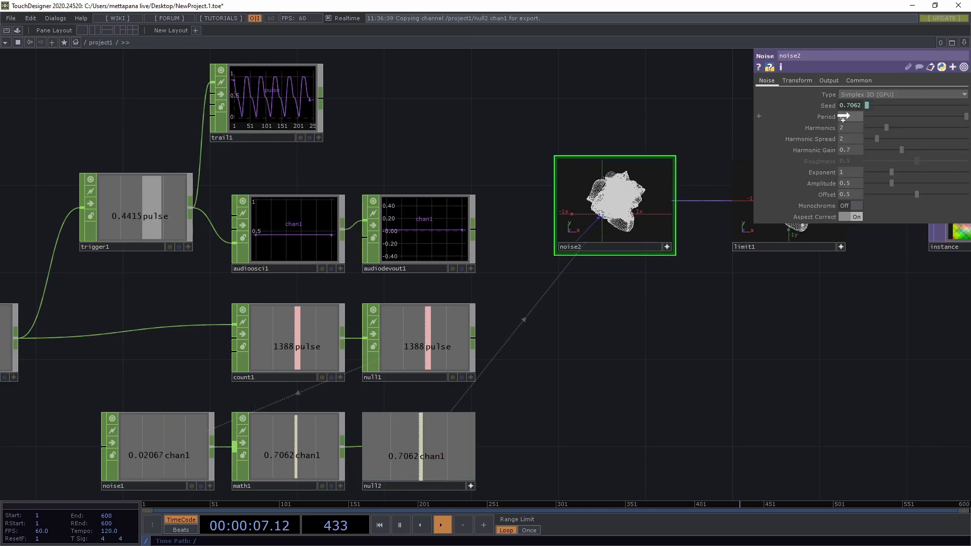
{"action": "left_click_drag", "start_coordinate": [854, 117], "coordinate": [855, 118]}
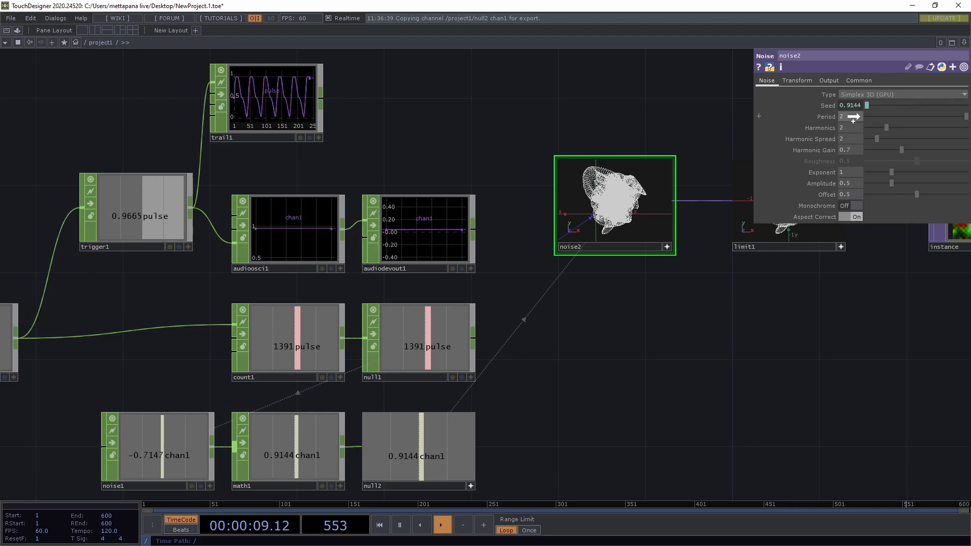
{"action": "left_click", "coordinate": [862, 105]}
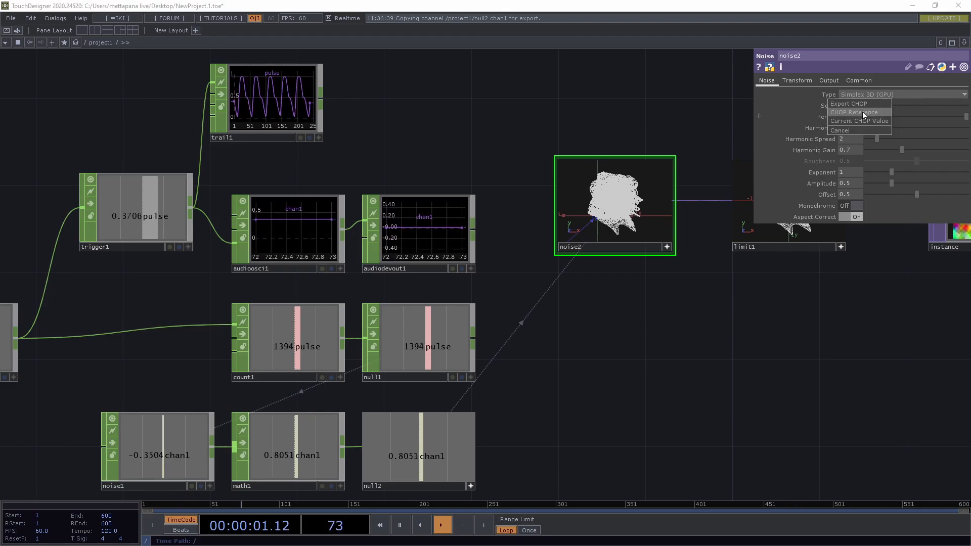
Step: Display the noise2 TOP's output as an image instead of a point cloud
{"action": "scroll", "coordinate": [641, 192], "scroll_direction": "up", "scroll_amount": 2}
{"action": "scroll", "coordinate": [641, 192], "scroll_direction": "up", "scroll_amount": 3}
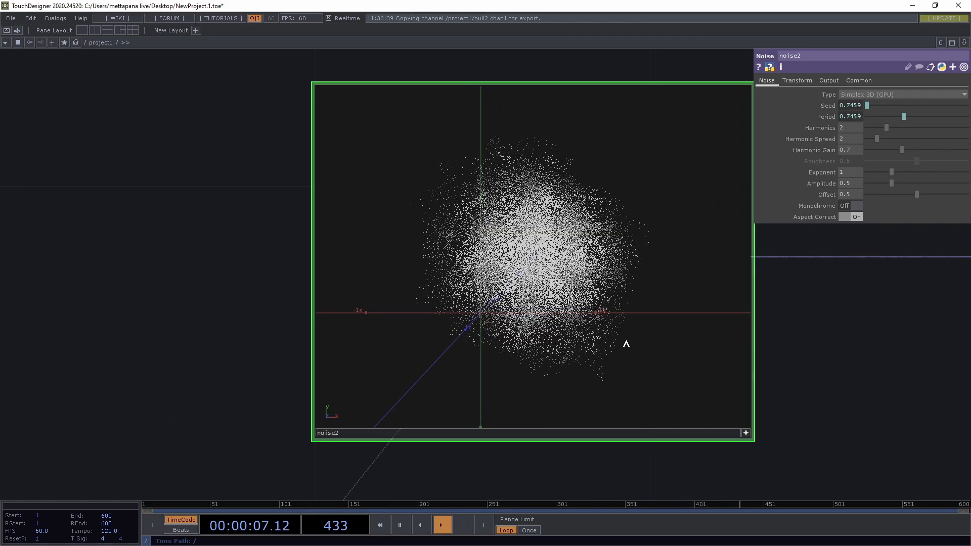
{"action": "key", "text": "p"}
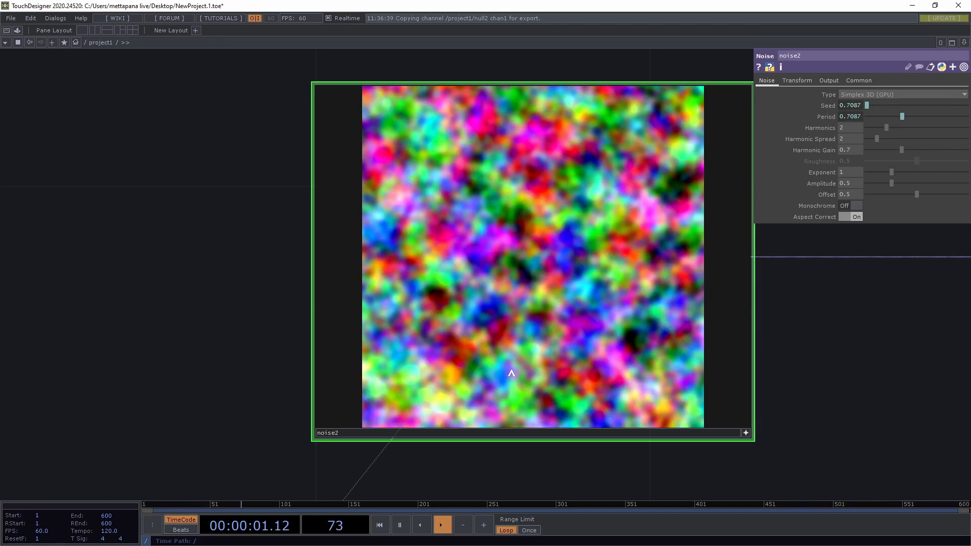
Step: Try a constant Period of 0.41 on the noise2 TOP, and return the parameter to its null2 expression
{"action": "left_click_drag", "start_coordinate": [906, 117], "coordinate": [886, 121]}
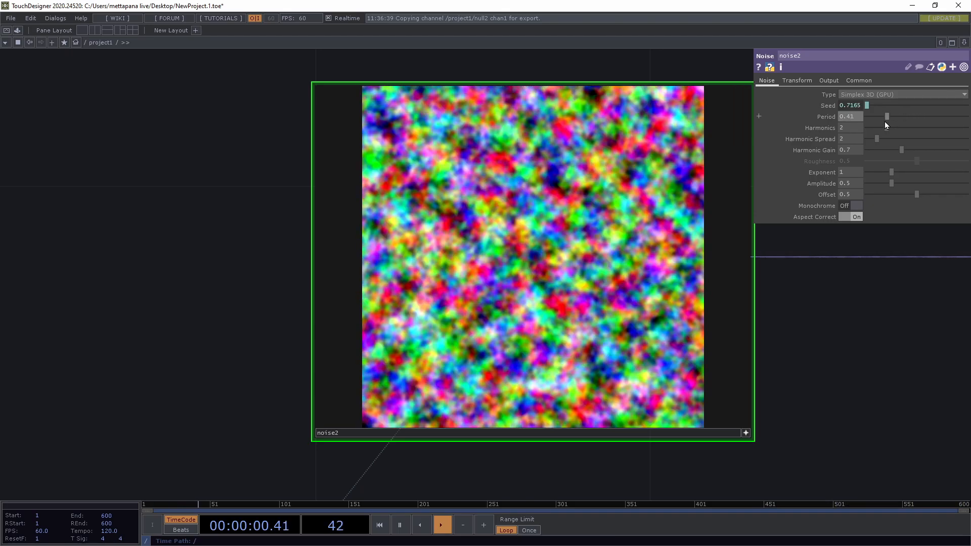
{"action": "left_click", "coordinate": [823, 115]}
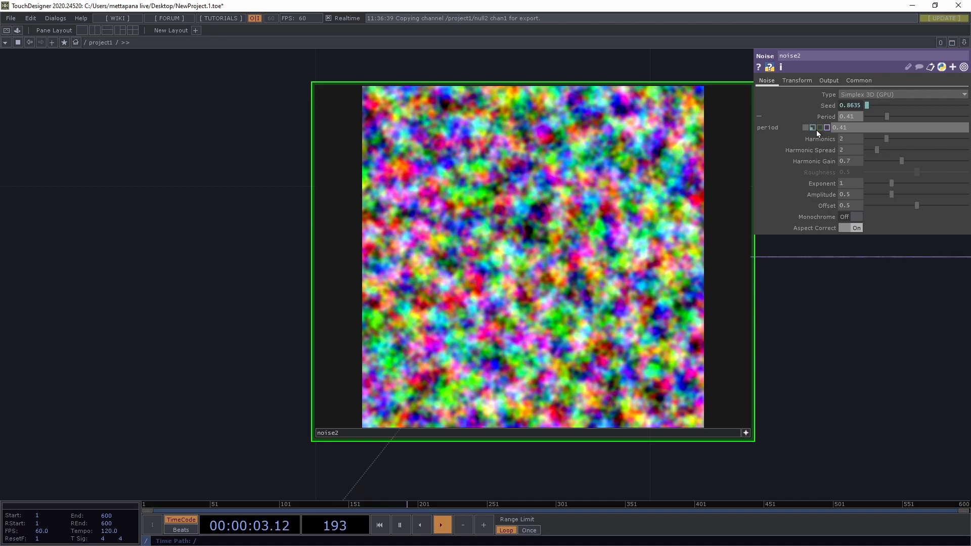
{"action": "left_click", "coordinate": [814, 129]}
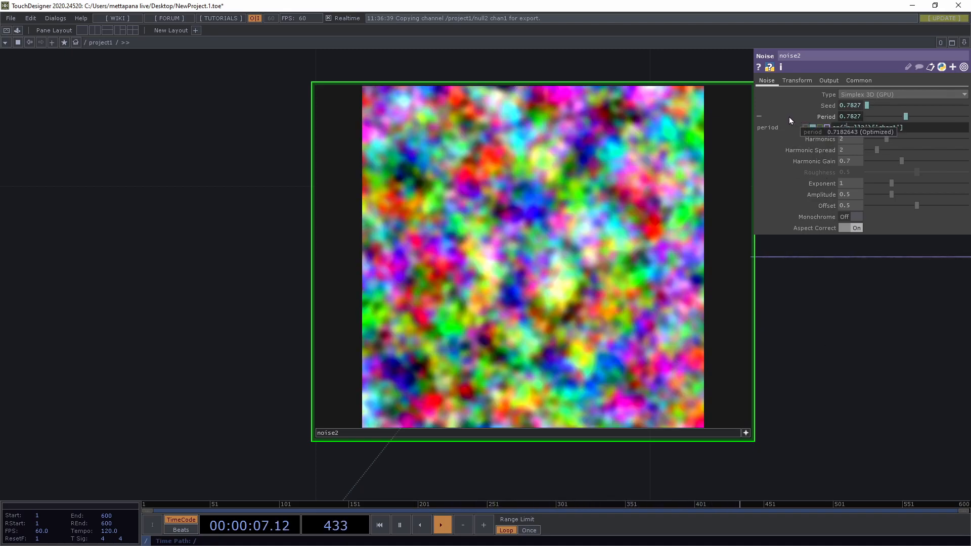
{"action": "left_click", "coordinate": [790, 117]}
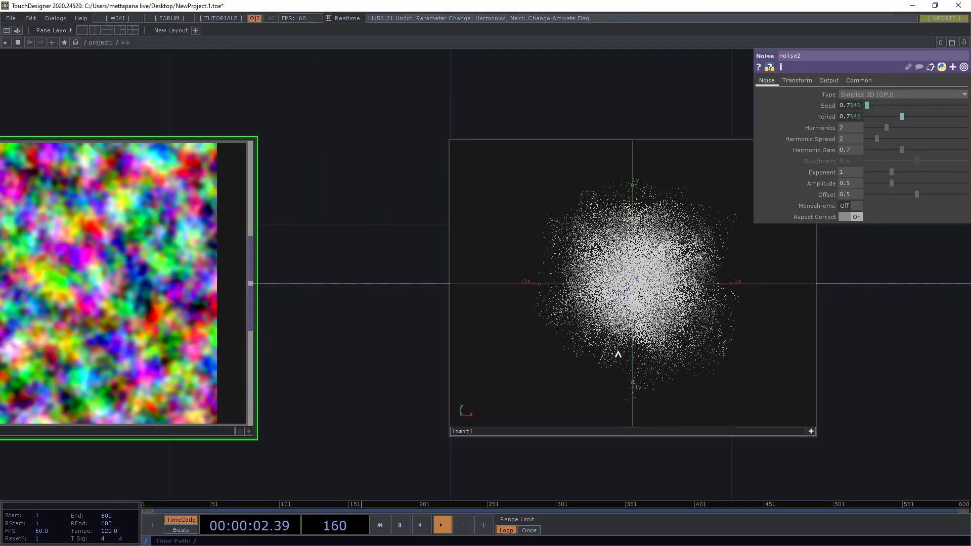
Step: Examine limit1's point cloud from an angled viewpoint
{"action": "left_click_drag", "start_coordinate": [721, 279], "coordinate": [662, 283]}
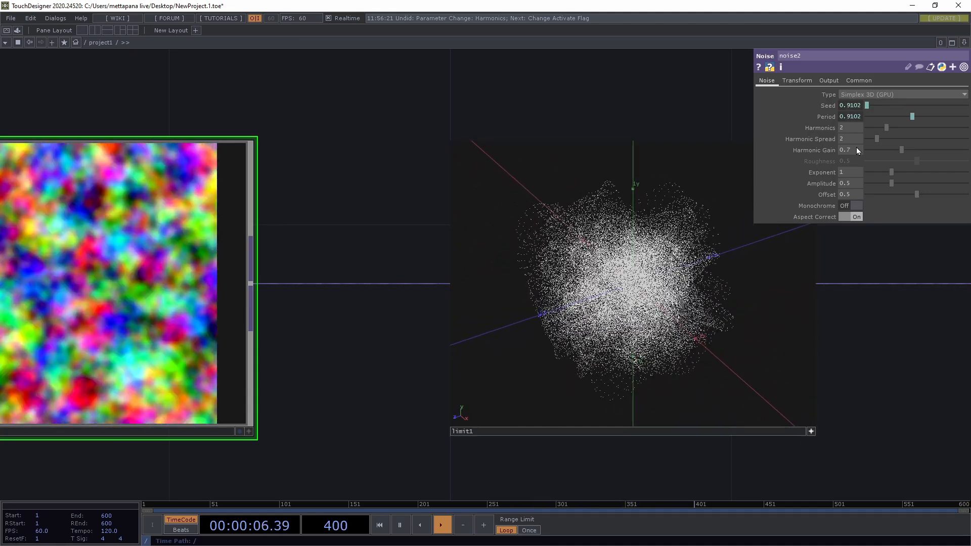
Step: Try lower and higher Harmonics values on the noise2 TOP, and settle on 0
{"action": "left_click_drag", "start_coordinate": [886, 128], "coordinate": [858, 131]}
{"action": "left_click_drag", "start_coordinate": [636, 339], "coordinate": [638, 294]}
{"action": "left_click_drag", "start_coordinate": [869, 127], "coordinate": [966, 133]}
{"action": "left_click_drag", "start_coordinate": [548, 309], "coordinate": [647, 287]}
{"action": "left_click_drag", "start_coordinate": [967, 133], "coordinate": [866, 134]}
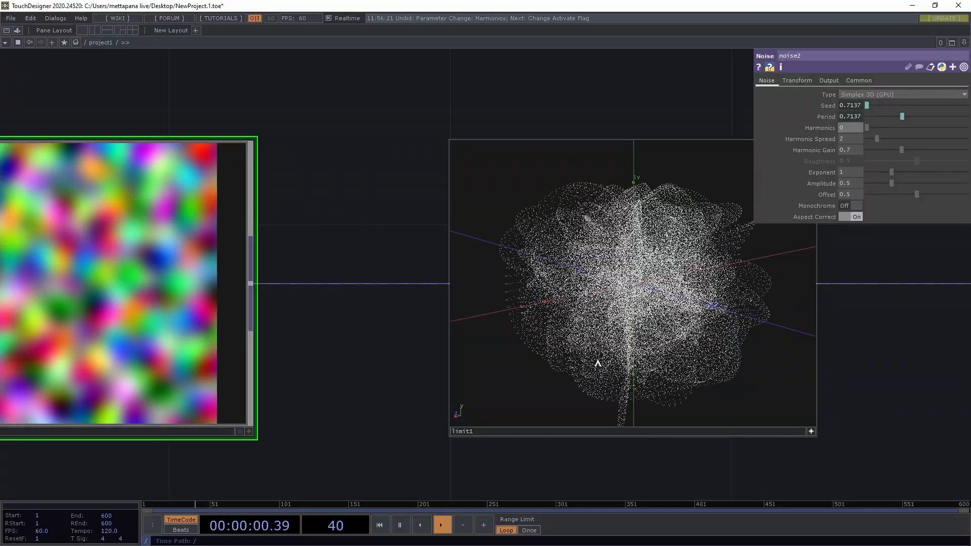
Step: Examine limit1's point cloud from several angles, including the top and front views
{"action": "left_click_drag", "start_coordinate": [737, 260], "coordinate": [613, 320]}
{"action": "left_click_drag", "start_coordinate": [617, 221], "coordinate": [567, 299]}
{"action": "left_click_drag", "start_coordinate": [653, 249], "coordinate": [631, 268]}
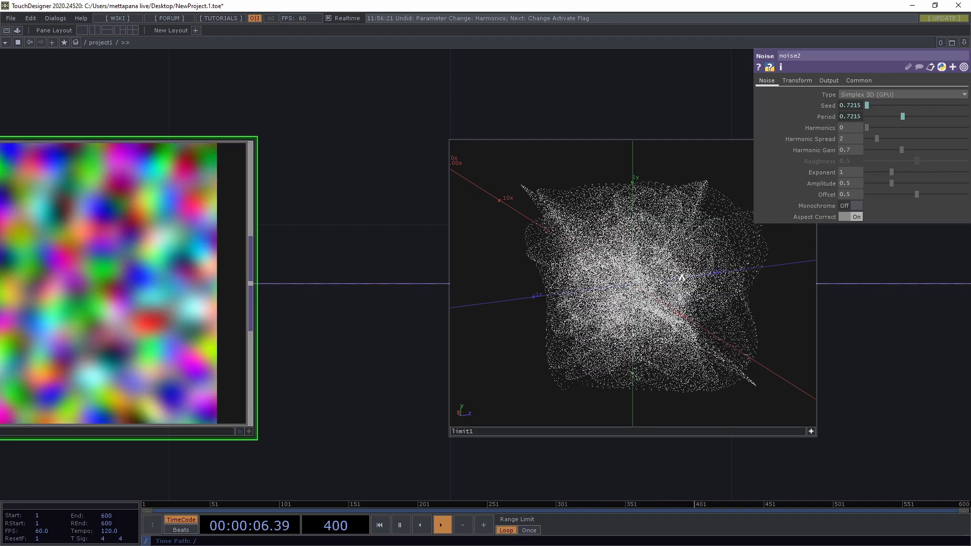
{"action": "key", "text": "t"}
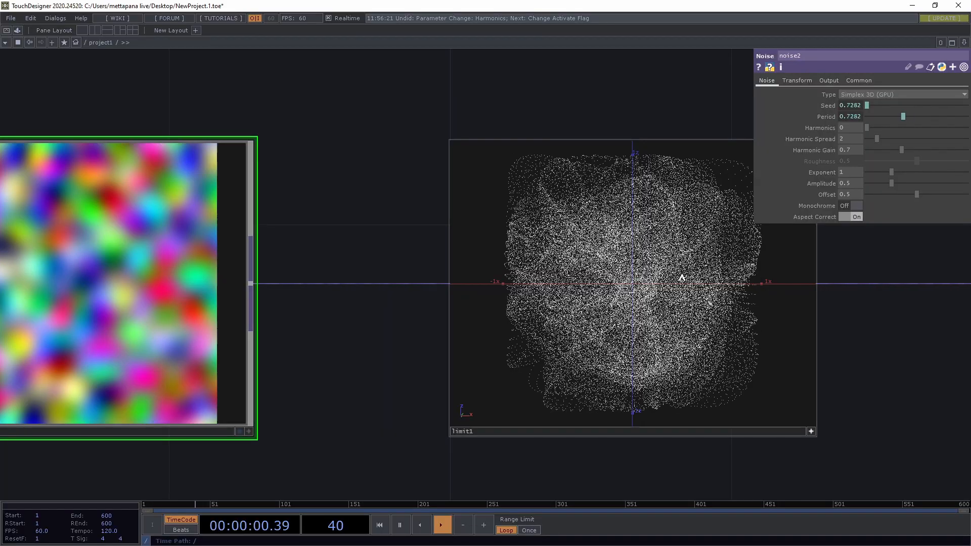
{"action": "key", "text": "f"}
{"action": "left_click_drag", "start_coordinate": [682, 278], "coordinate": [726, 205]}
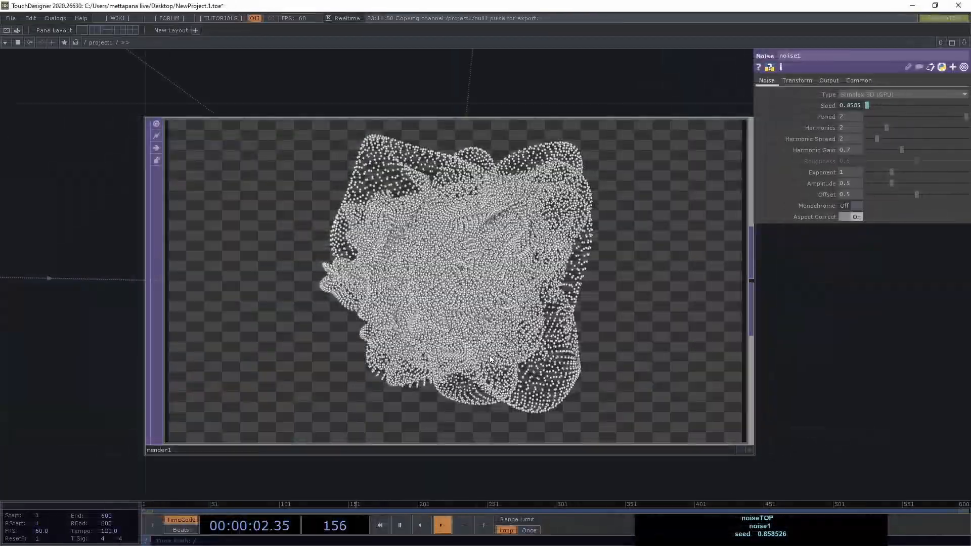
Step: Review the network from noise1 through the instance, geometry, camera and light operators, and inspect the render1 output up close
{"action": "scroll", "coordinate": [489, 349], "scroll_direction": "down", "scroll_amount": 5}
{"action": "left_click_drag", "start_coordinate": [483, 368], "coordinate": [934, 346]}
{"action": "scroll", "coordinate": [730, 371], "scroll_direction": "down", "scroll_amount": 5}
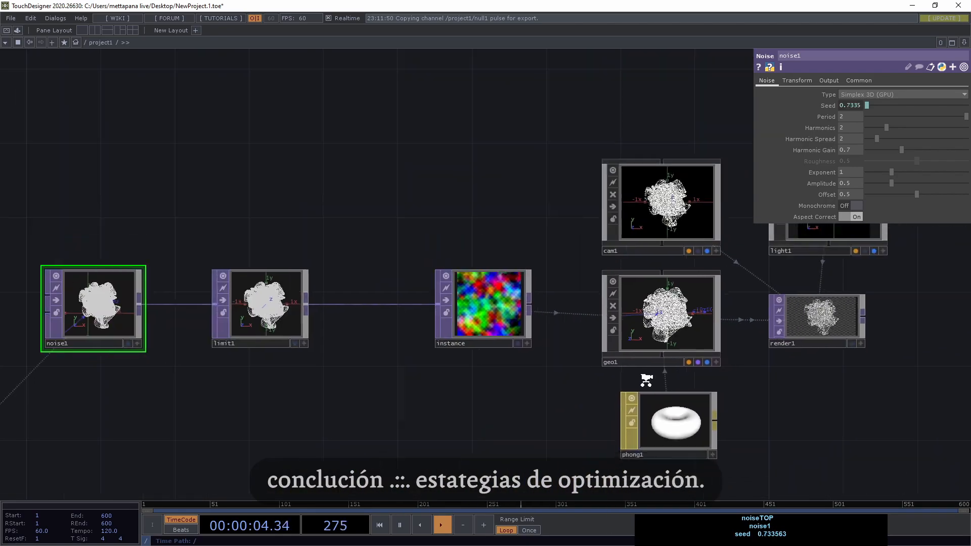
{"action": "left_click_drag", "start_coordinate": [445, 392], "coordinate": [789, 268]}
{"action": "left_click_drag", "start_coordinate": [610, 290], "coordinate": [141, 335]}
{"action": "scroll", "coordinate": [590, 238], "scroll_direction": "up", "scroll_amount": 5}
{"action": "left_click_drag", "start_coordinate": [450, 352], "coordinate": [391, 358]}
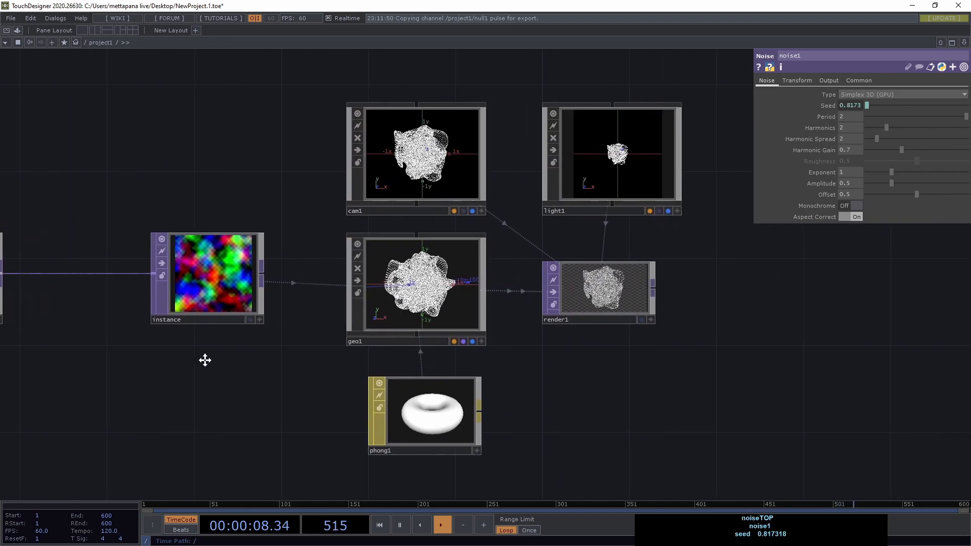
{"action": "scroll", "coordinate": [557, 281], "scroll_direction": "up", "scroll_amount": 8}
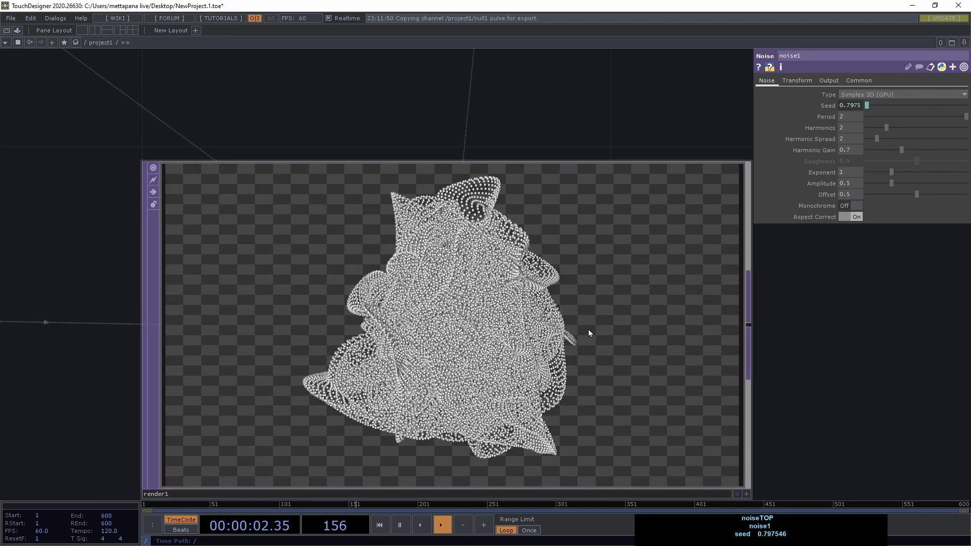
Step: Set the beat1 CHOP's Period to 0.99 while watching the render1 output
{"action": "scroll", "coordinate": [496, 387], "scroll_direction": "down", "scroll_amount": 8}
{"action": "left_click_drag", "start_coordinate": [176, 436], "coordinate": [960, 208]}
{"action": "left_click", "coordinate": [72, 245]}
{"action": "left_click_drag", "start_coordinate": [485, 343], "coordinate": [2, 426]}
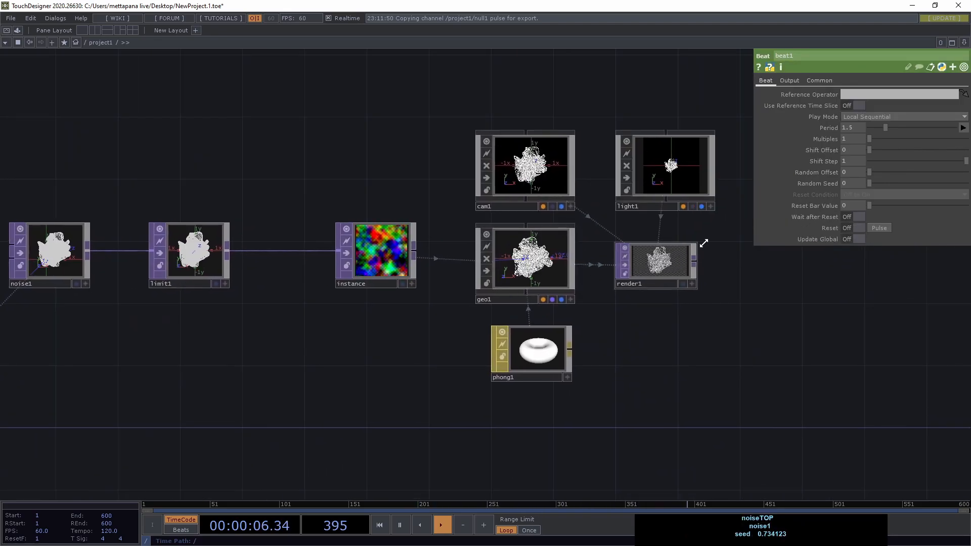
{"action": "scroll", "coordinate": [700, 245], "scroll_direction": "up", "scroll_amount": 8}
{"action": "left_click", "coordinate": [876, 127]}
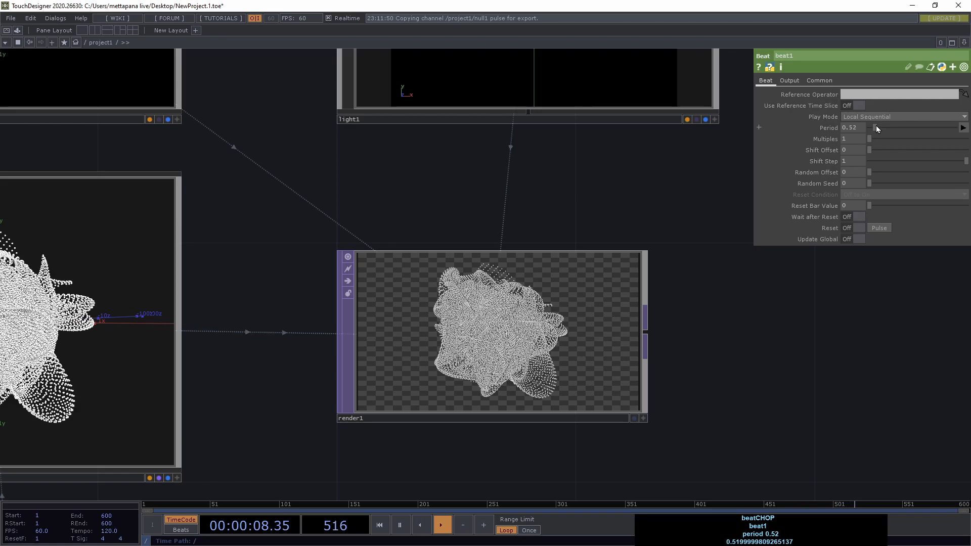
{"action": "left_click_drag", "start_coordinate": [876, 126], "coordinate": [881, 126]}
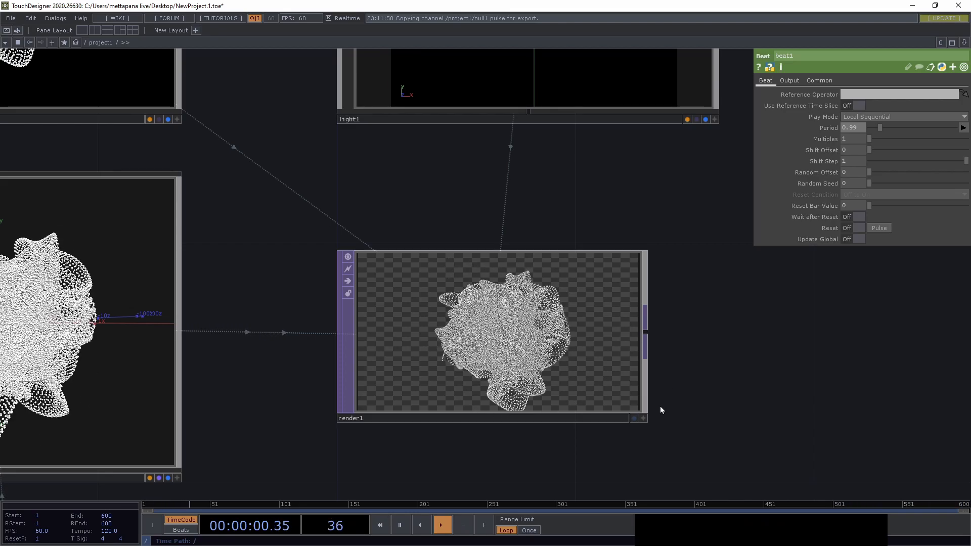
Step: Add an RGB Key TOP connected to the output of render1, placed beside it
{"action": "right_click", "coordinate": [646, 328]}
{"action": "type", "text": "rg"}
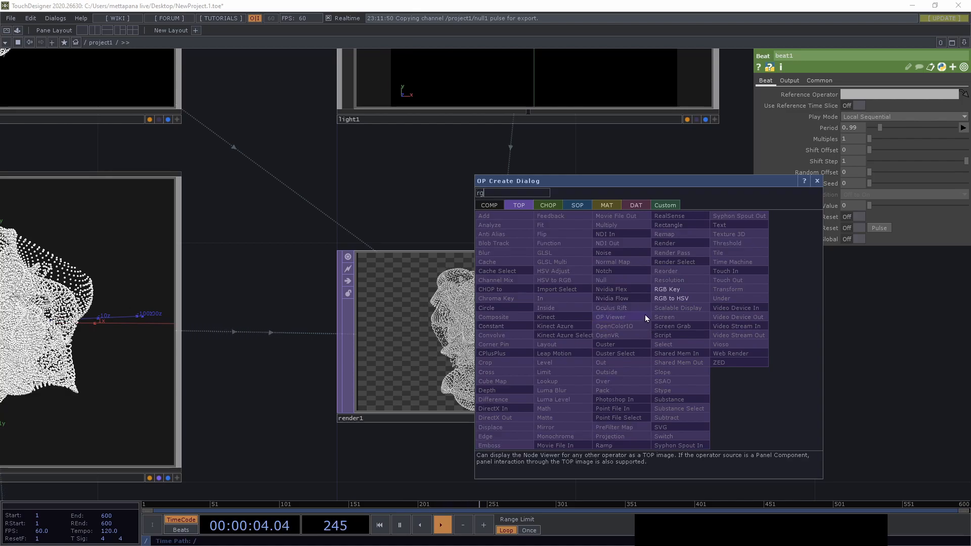
{"action": "left_click", "coordinate": [669, 293]}
{"action": "left_click", "coordinate": [895, 334]}
{"action": "left_click_drag", "start_coordinate": [667, 409], "coordinate": [357, 387]}
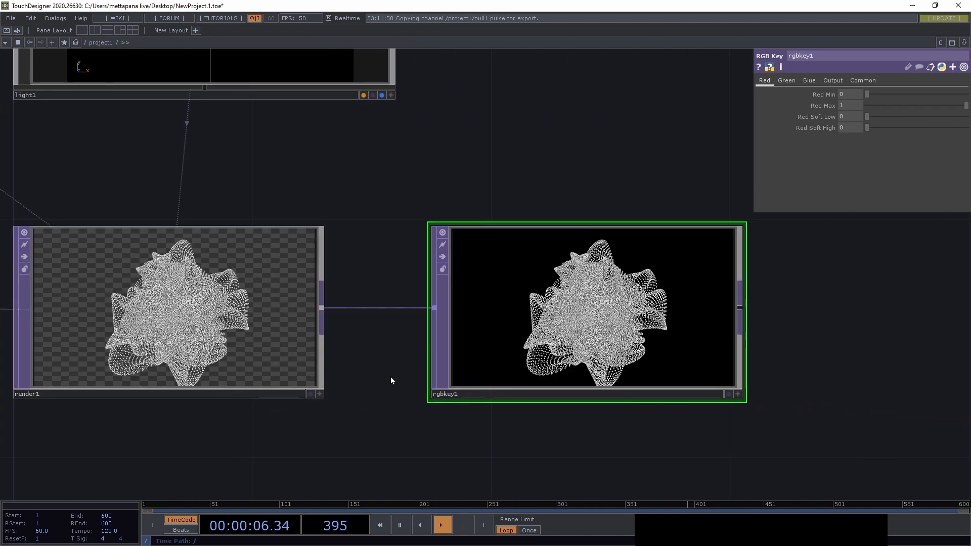
{"action": "scroll", "coordinate": [658, 324], "scroll_direction": "up", "scroll_amount": 5}
{"action": "scroll", "coordinate": [546, 314], "scroll_direction": "down", "scroll_amount": 3}
{"action": "scroll", "coordinate": [548, 309], "scroll_direction": "down", "scroll_amount": 5}
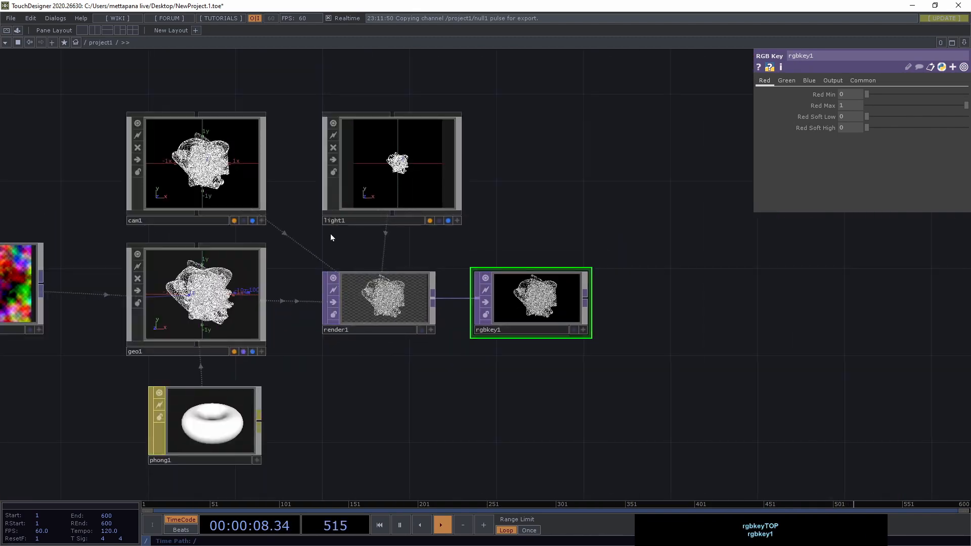
Step: Animate the geo1 COMP's Y rotation with the expression absTime.seconds * 25
{"action": "left_click", "coordinate": [200, 286]}
{"action": "scroll", "coordinate": [620, 284], "scroll_direction": "up", "scroll_amount": 6}
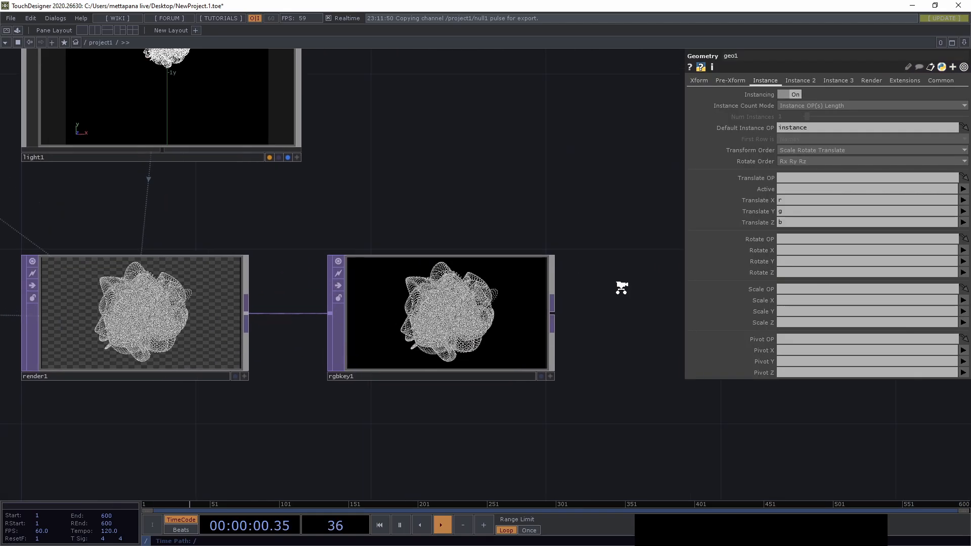
{"action": "left_click", "coordinate": [699, 80]}
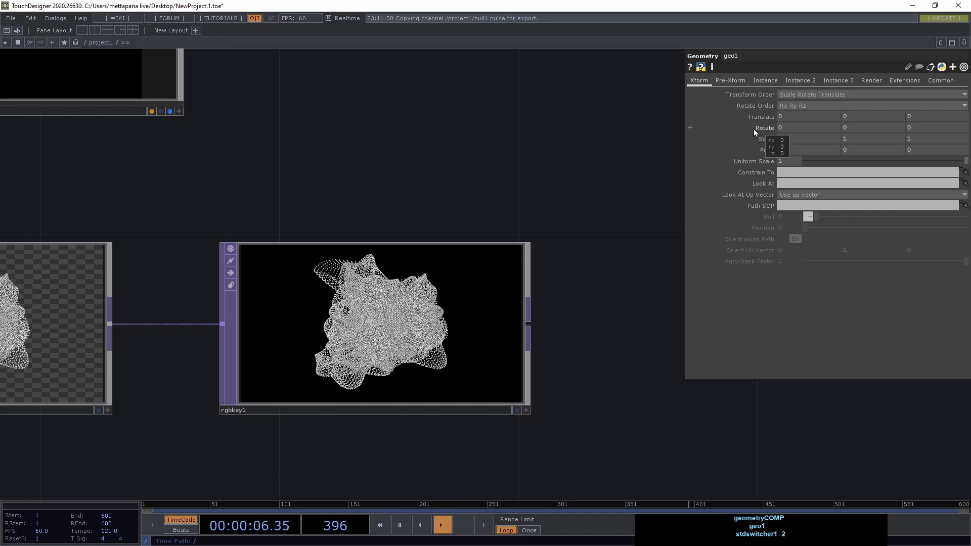
{"action": "left_click", "coordinate": [689, 128]}
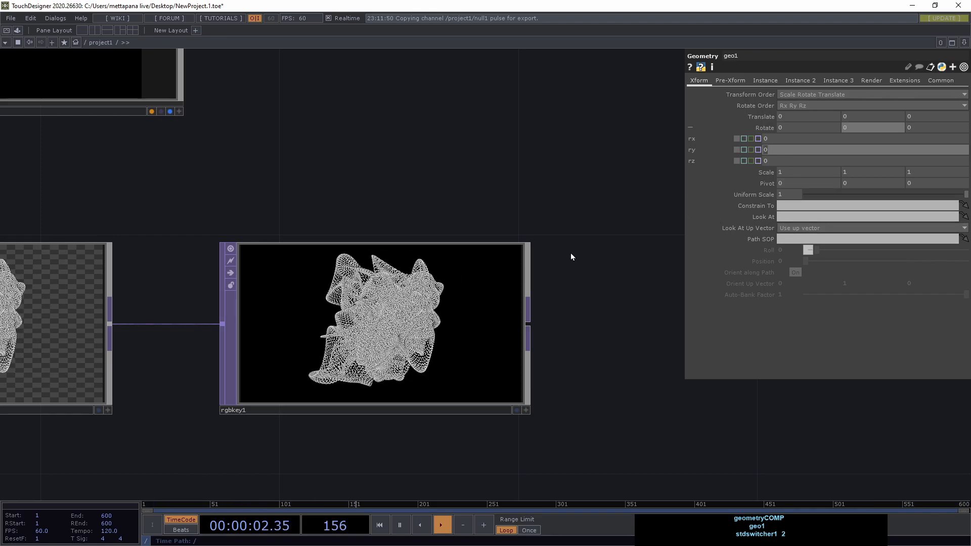
{"action": "type", "text": "absTime.seconds"}
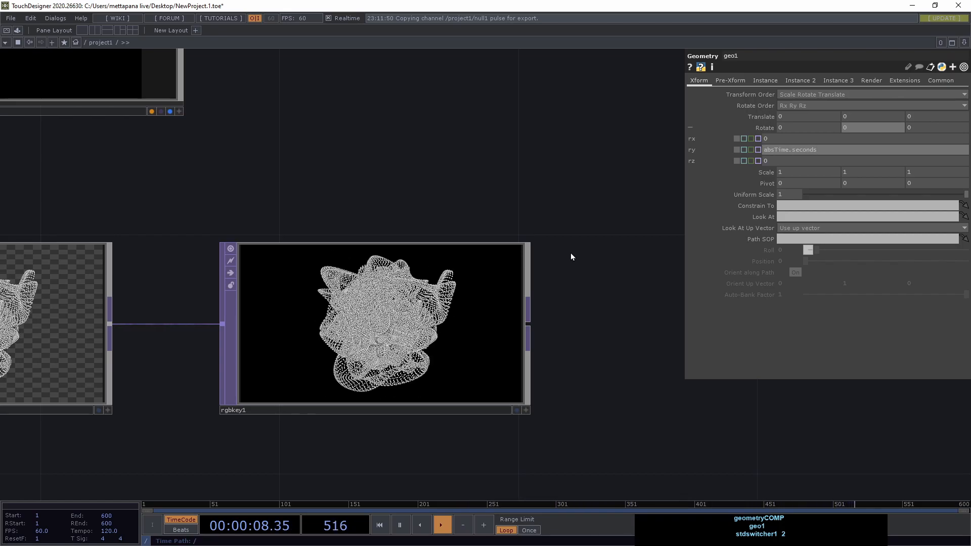
{"action": "type", "text": " * 25"}
{"action": "key", "text": "Return"}
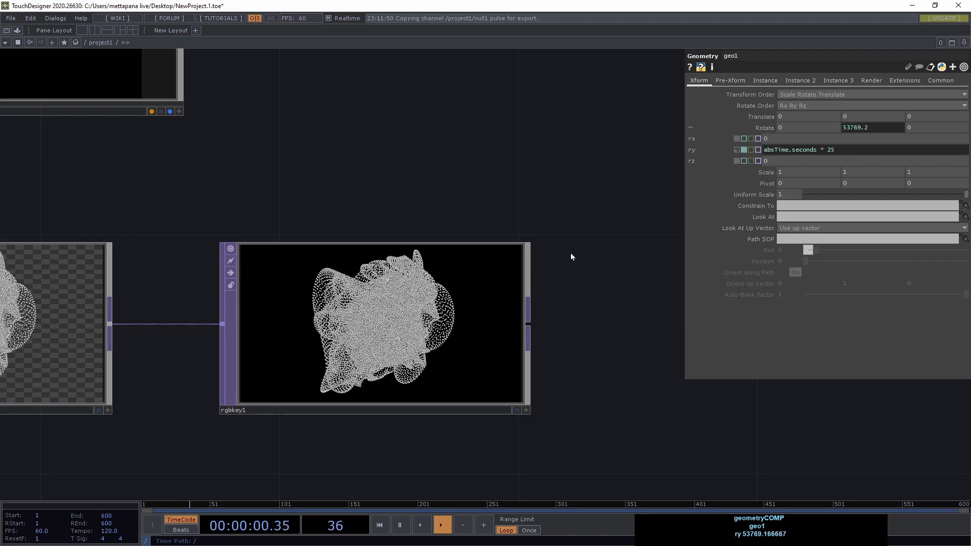
Step: Inspect the rotating sphere instances in the rgbkey1 output, both close up and zoomed out
{"action": "scroll", "coordinate": [451, 332], "scroll_direction": "up", "scroll_amount": 5}
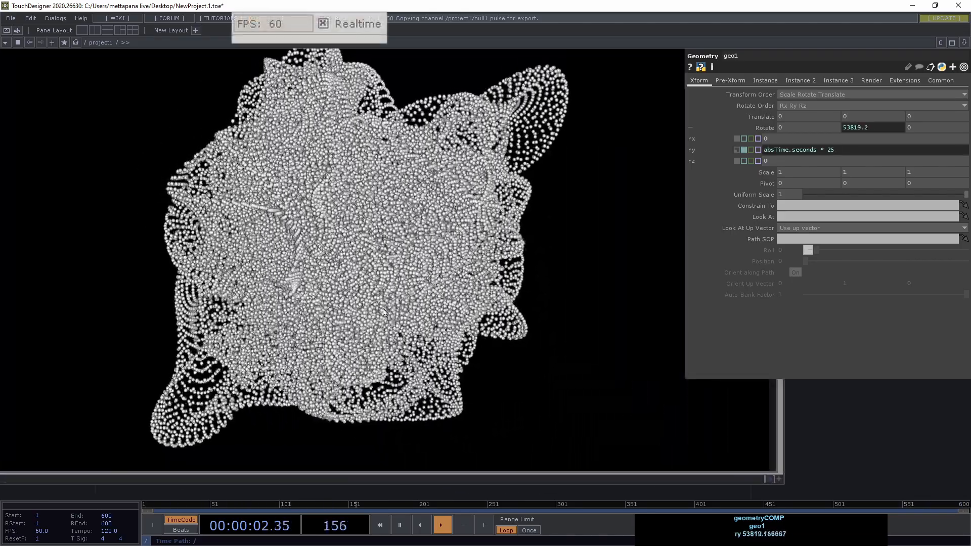
{"action": "scroll", "coordinate": [342, 256], "scroll_direction": "down", "scroll_amount": 3}
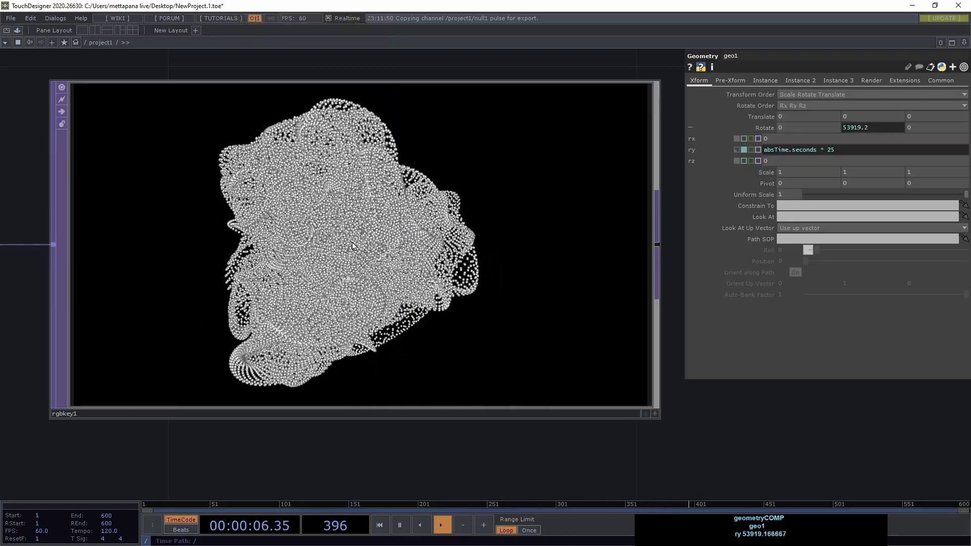
{"action": "scroll", "coordinate": [352, 245], "scroll_direction": "down", "scroll_amount": 4}
{"action": "left_click_drag", "start_coordinate": [324, 304], "coordinate": [258, 375]}
{"action": "left_click", "coordinate": [614, 334]}
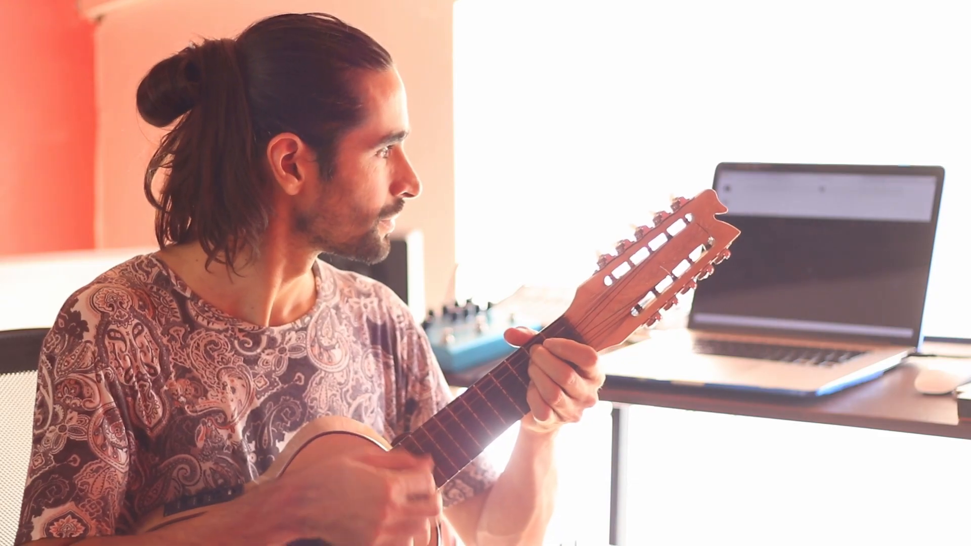